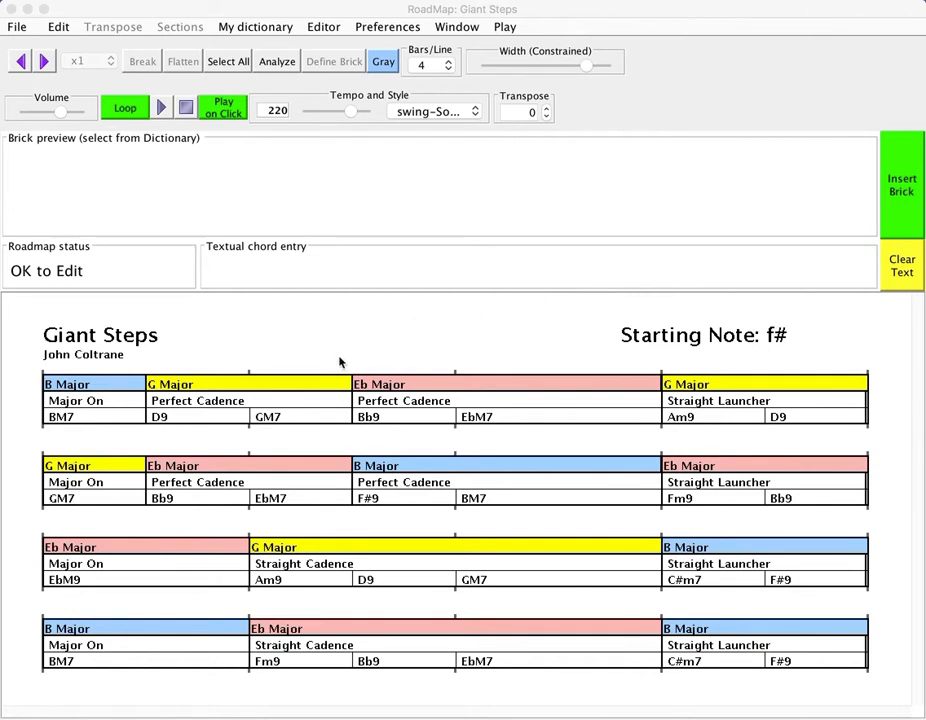
Examine the Giant Steps roadmap and select the Straight Launcher brick over Am9 and D9 in the first line.
drag(289, 384, 518, 324)
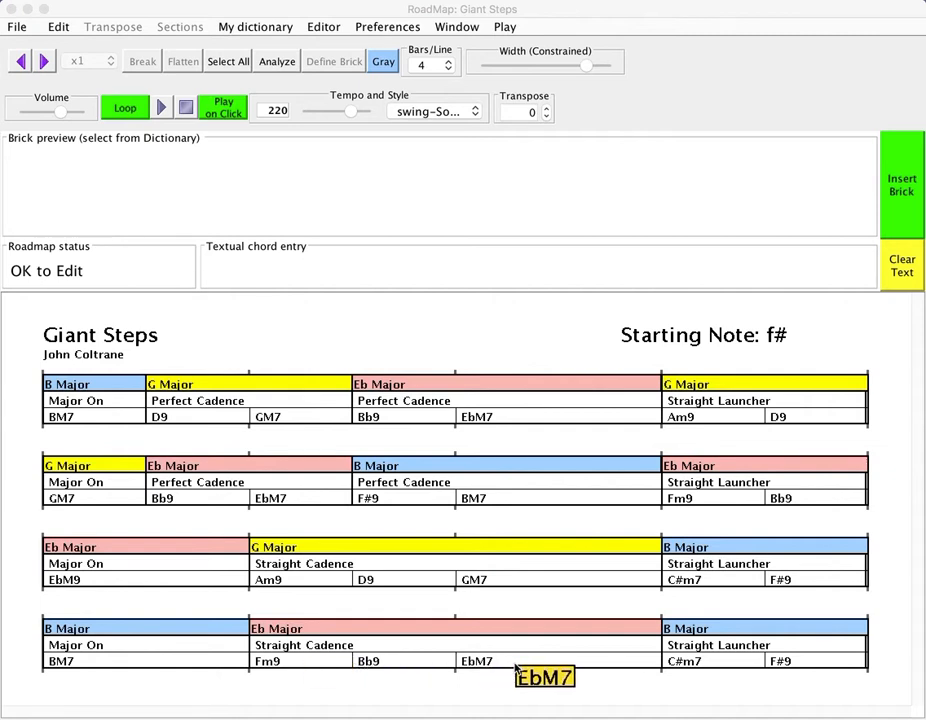
click(700, 418)
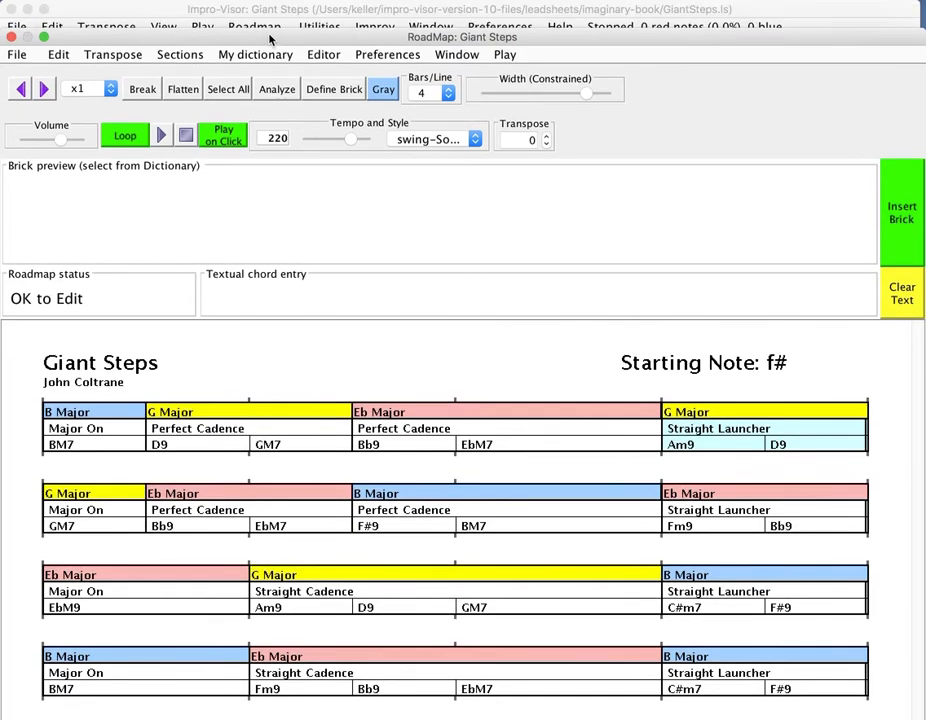
Switch to the Giant Steps leadsheet window, show its first bars and look over the leadsheet view options.
click(260, 9)
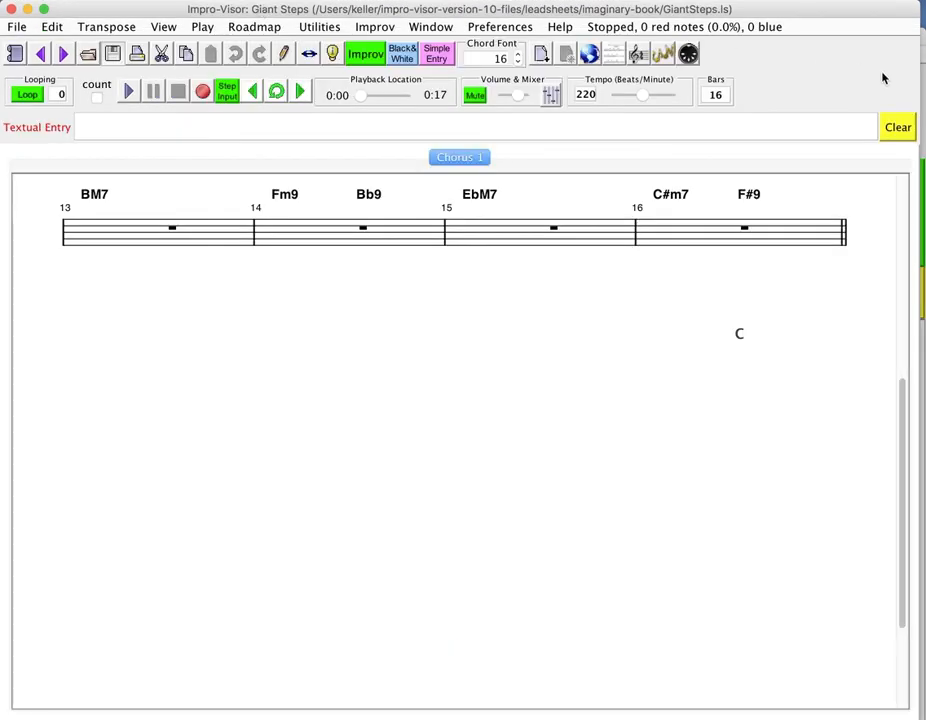
scroll(719, 364, up, 10)
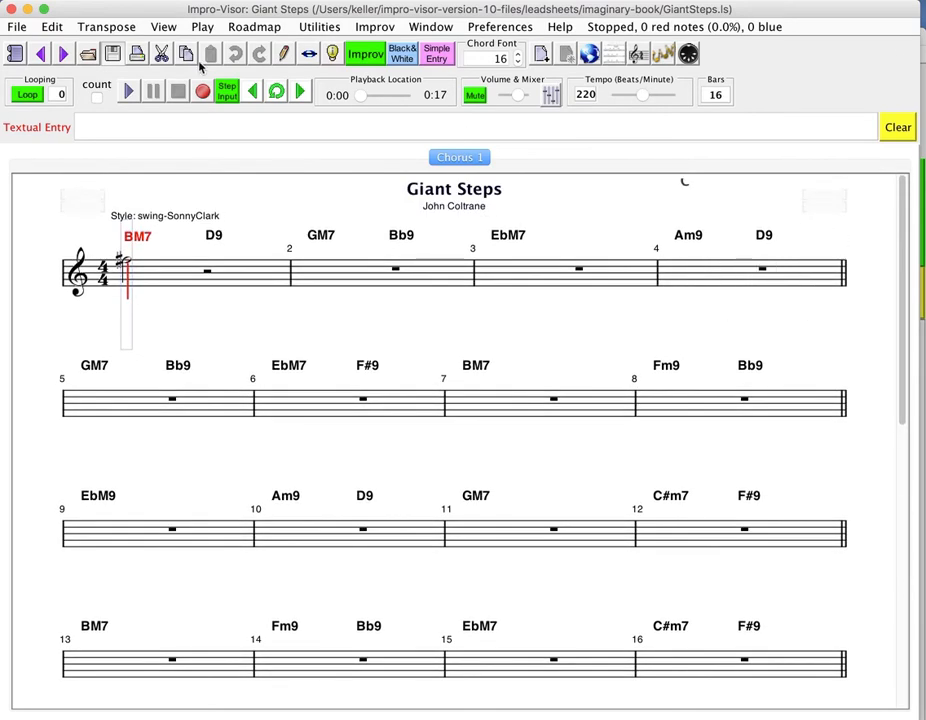
click(164, 28)
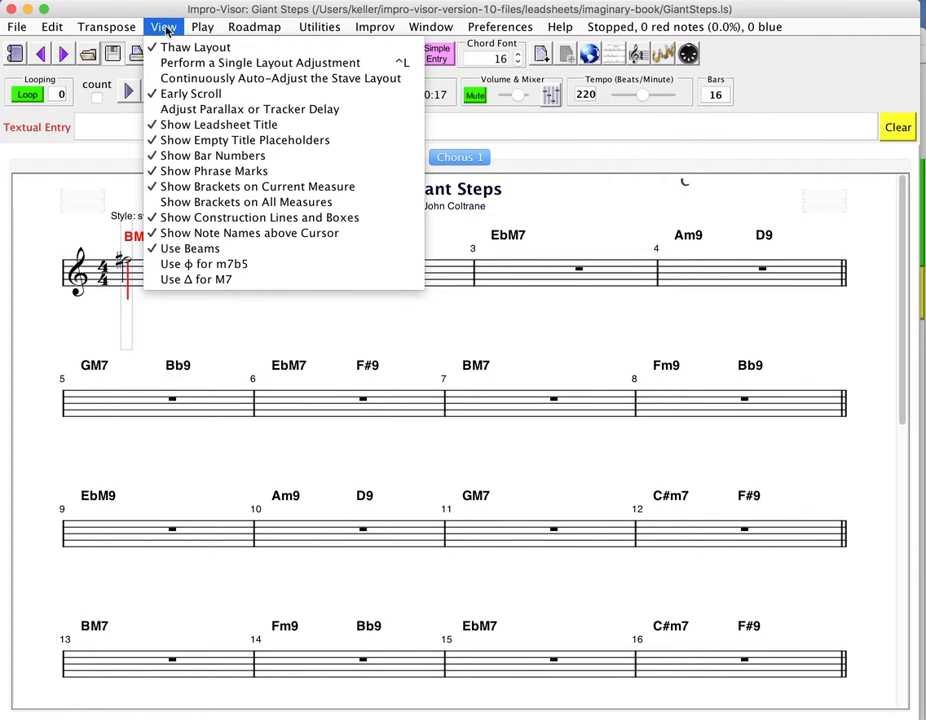
click(157, 97)
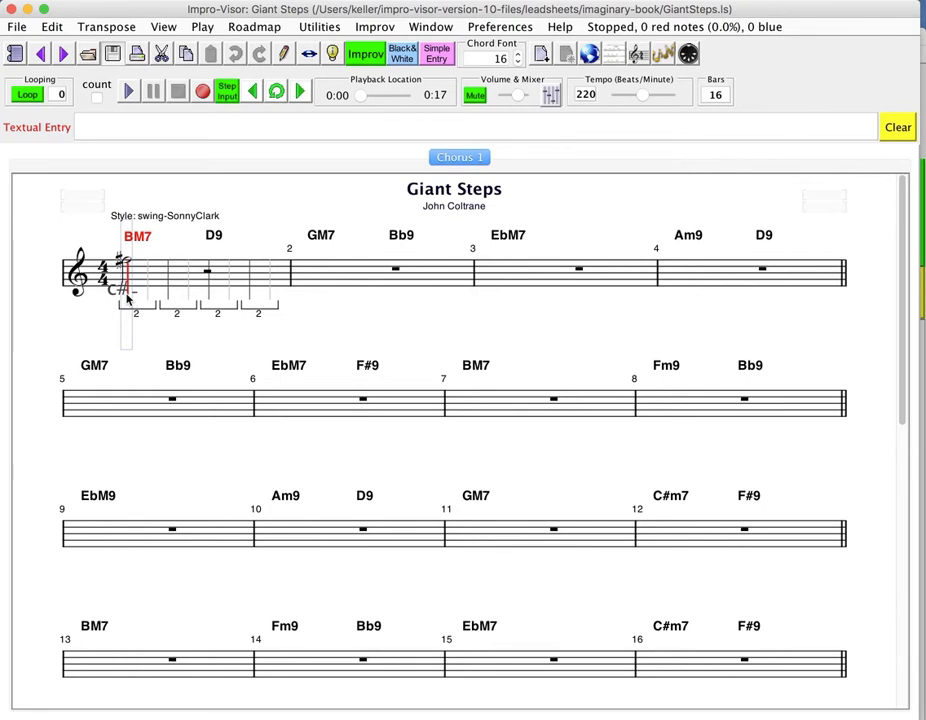
Delete the starting note and the leftover half rest from bar 1 of the leadsheet.
key(x)
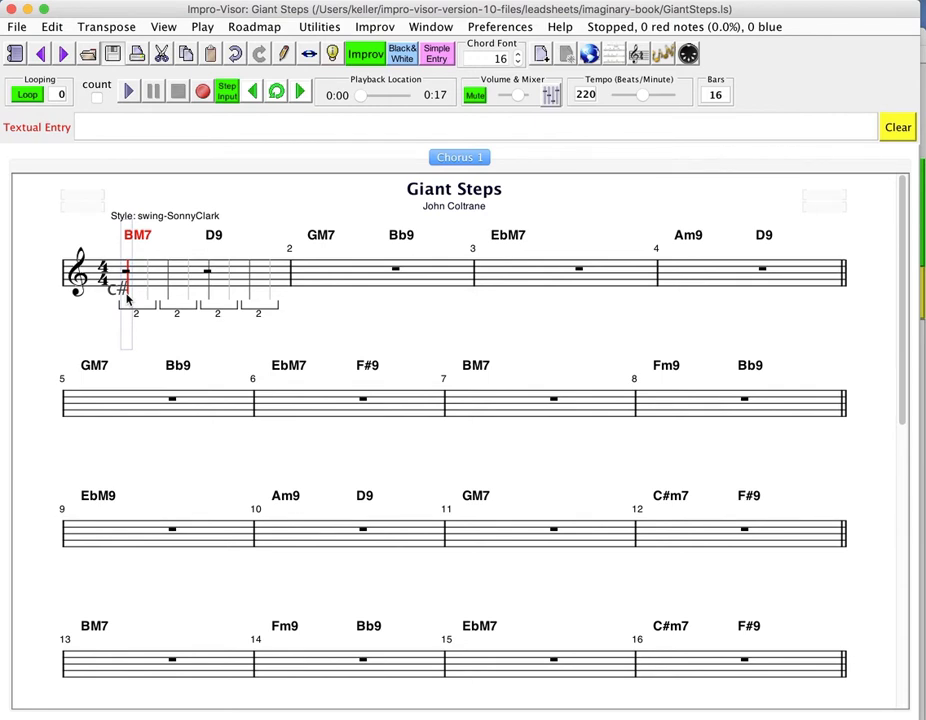
key(x)
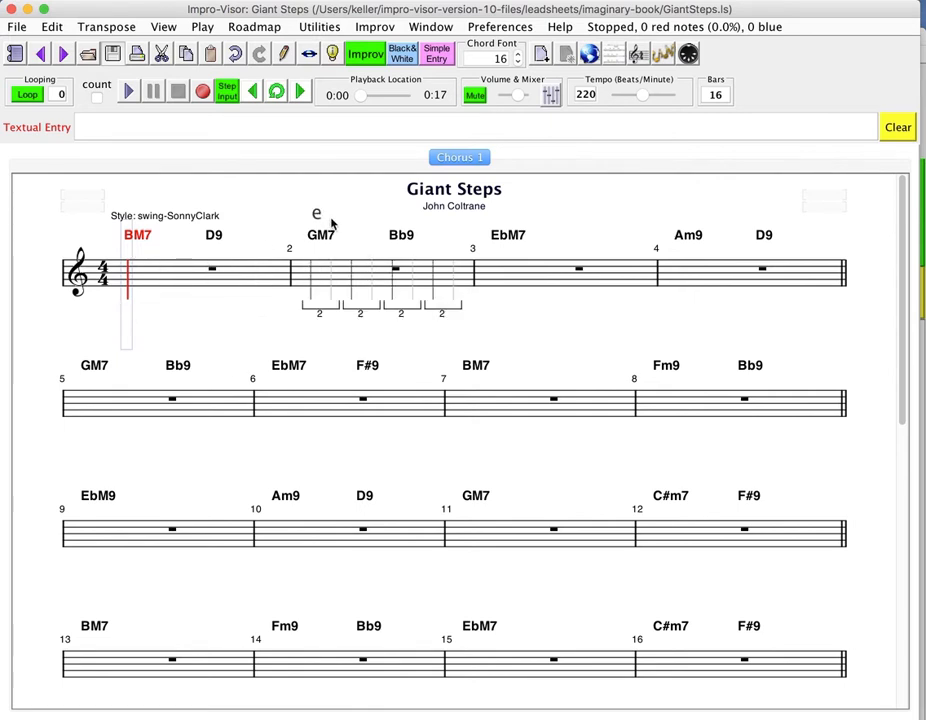
Get note advice for BM7 in bar 1 and insert its chord tones in ascending order.
click(332, 53)
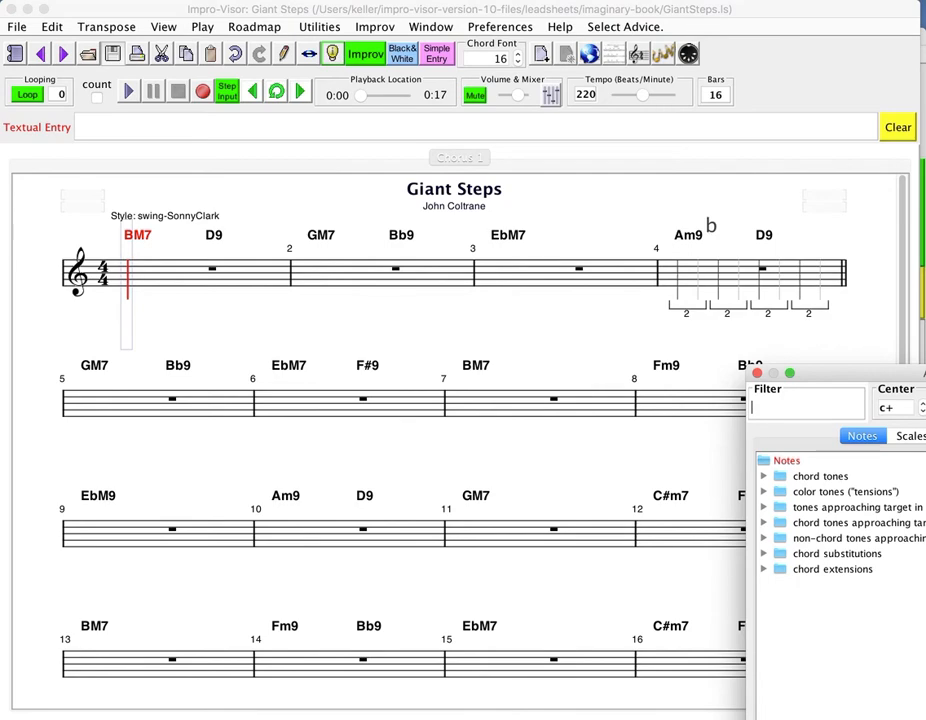
drag(920, 376, 493, 279)
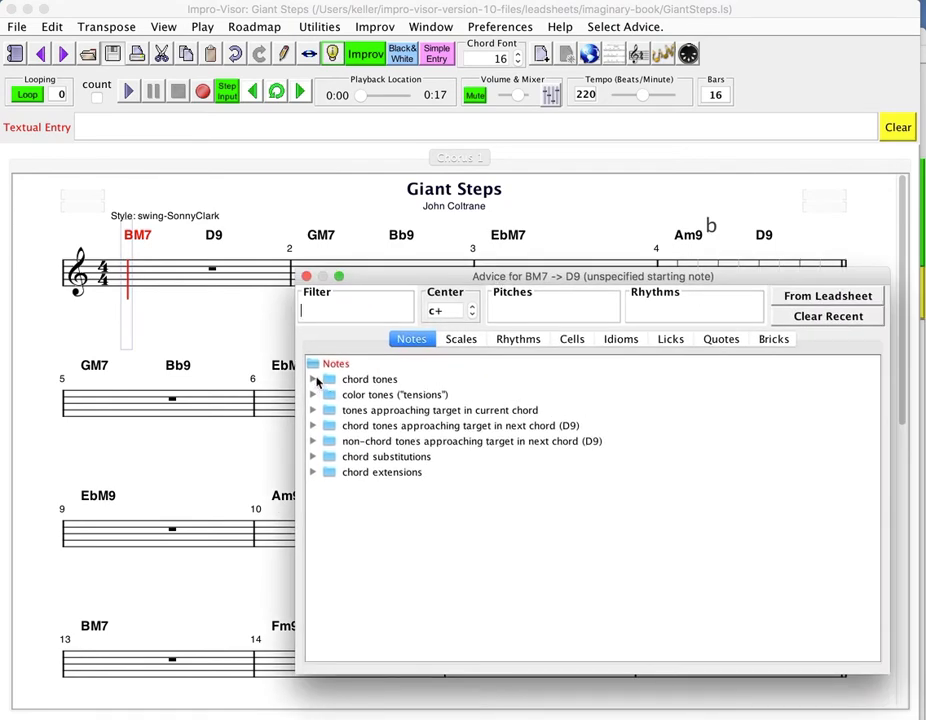
click(312, 380)
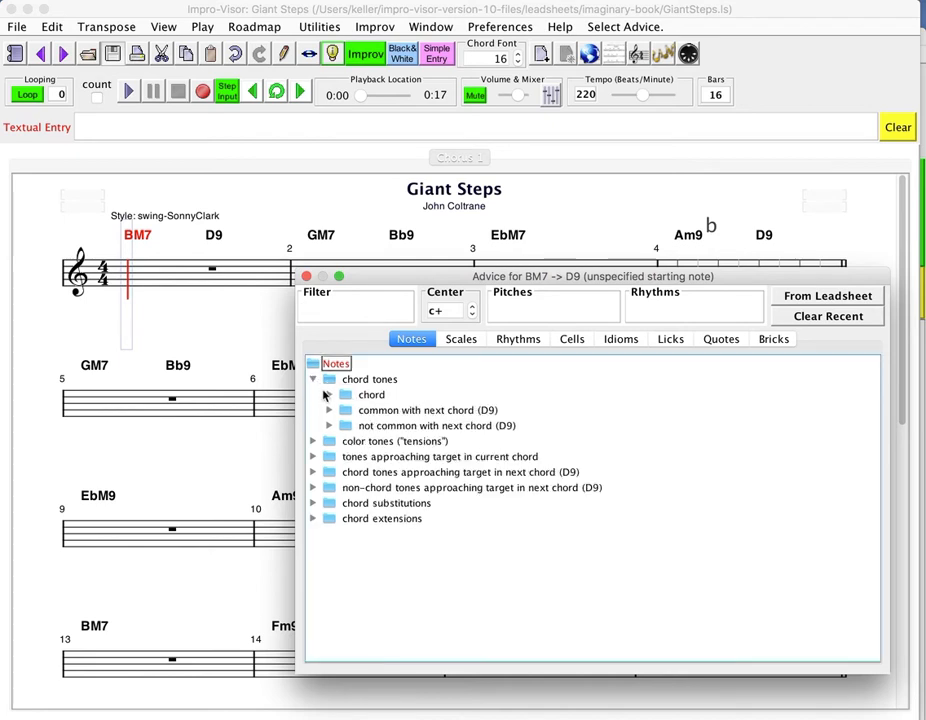
click(328, 396)
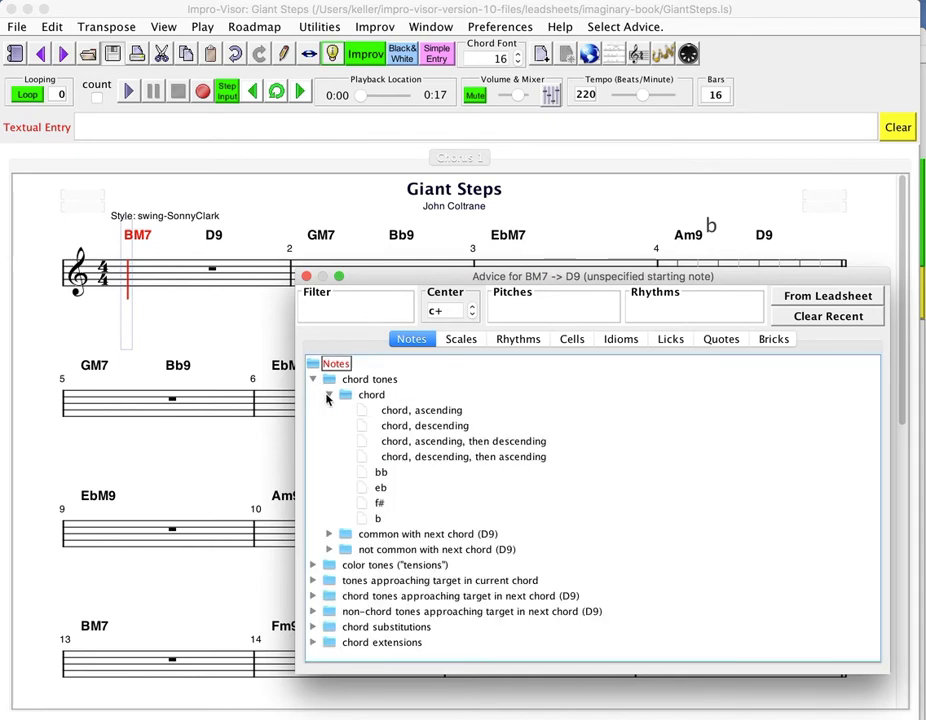
click(432, 412)
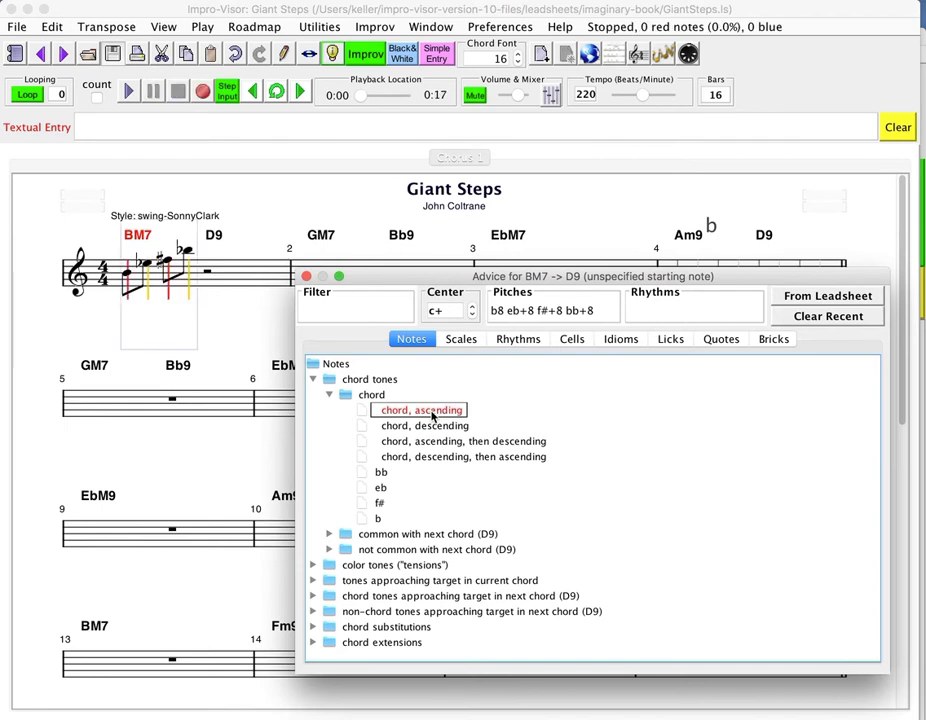
Try the descending chord line and the general color tones f, g# and c# over BM7.
click(424, 428)
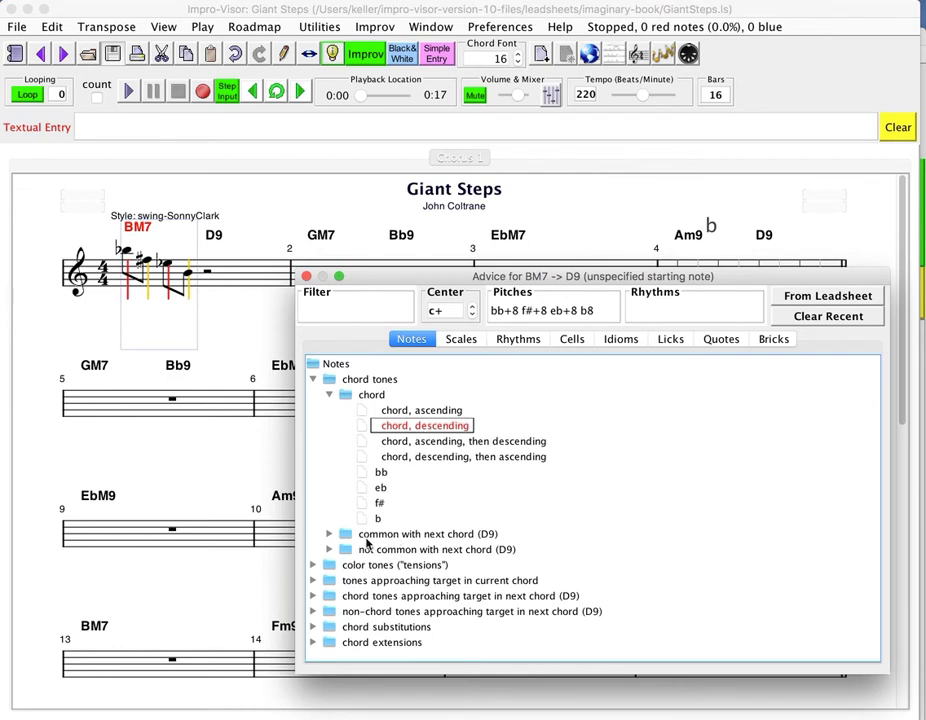
click(313, 565)
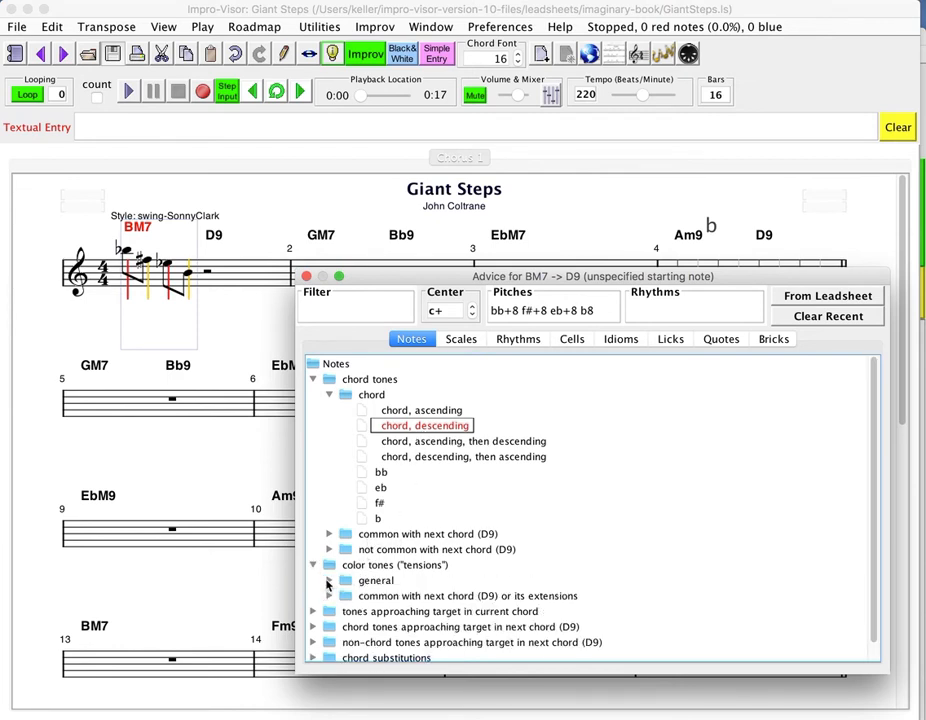
click(328, 581)
click(376, 596)
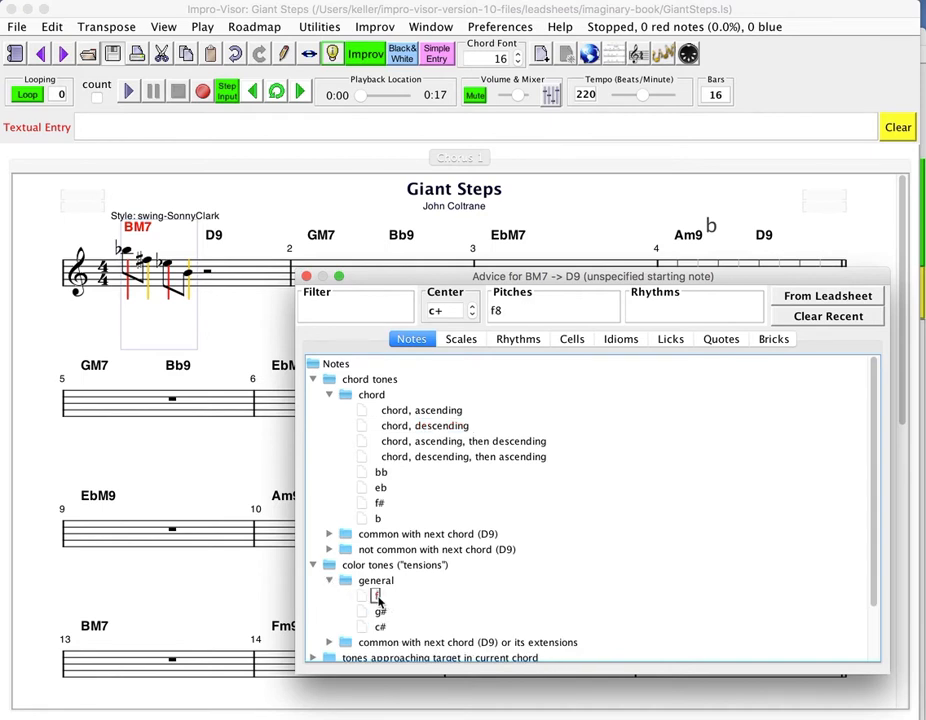
click(380, 611)
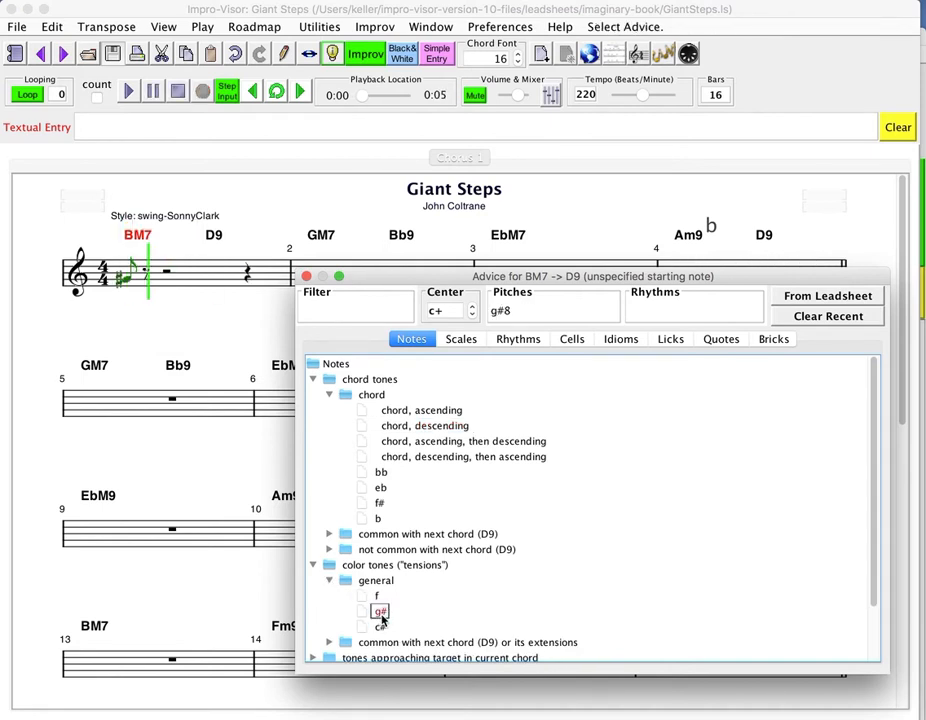
click(380, 627)
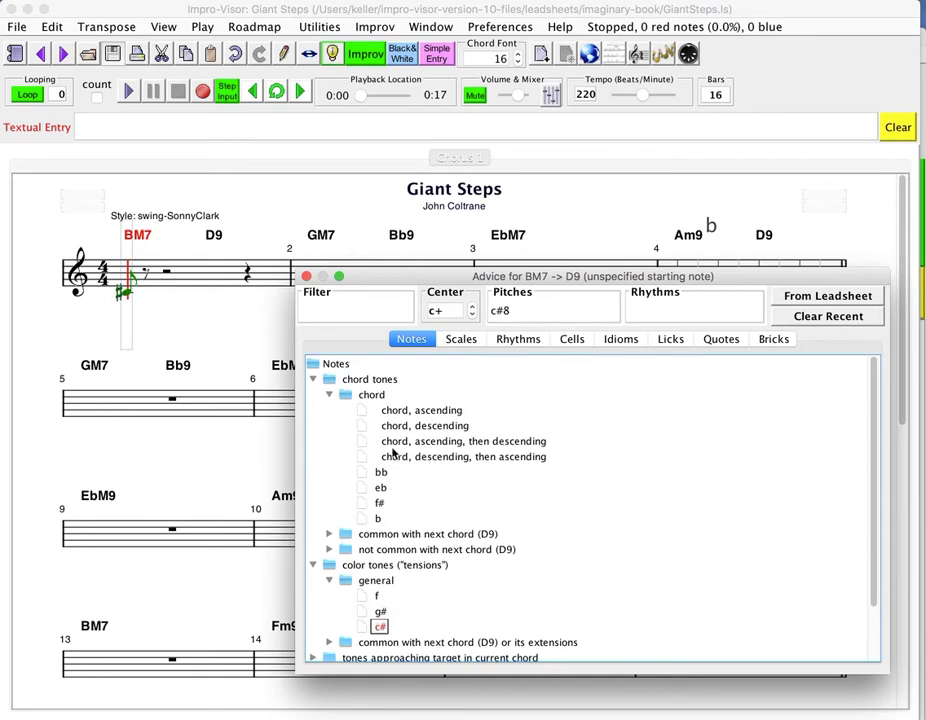
Reinsert the ascending BM7 chord tones in bar 1 and close the advice window.
click(407, 412)
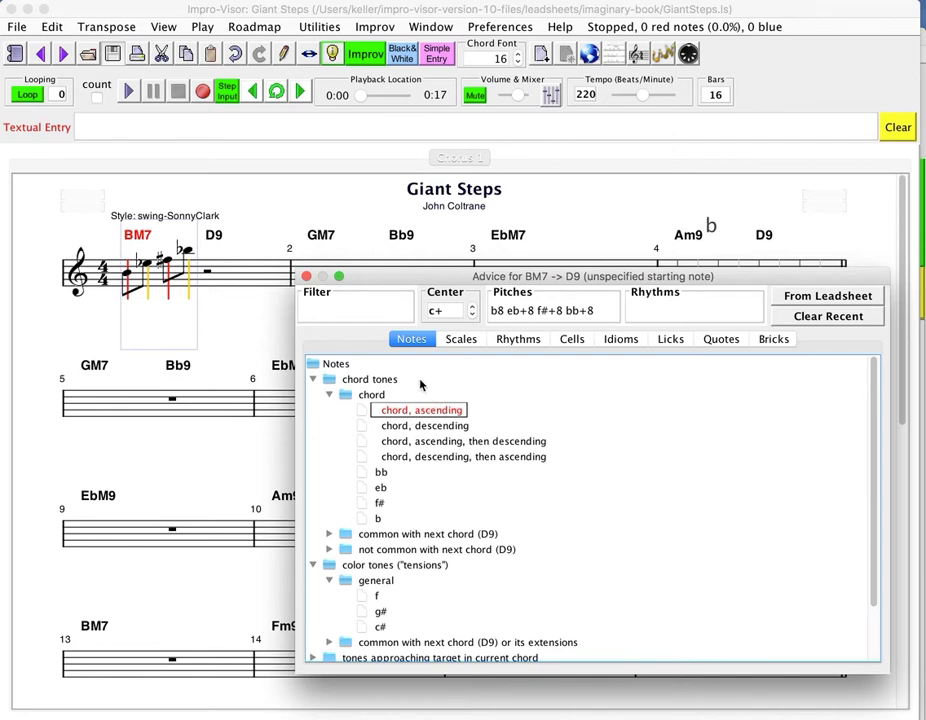
click(306, 276)
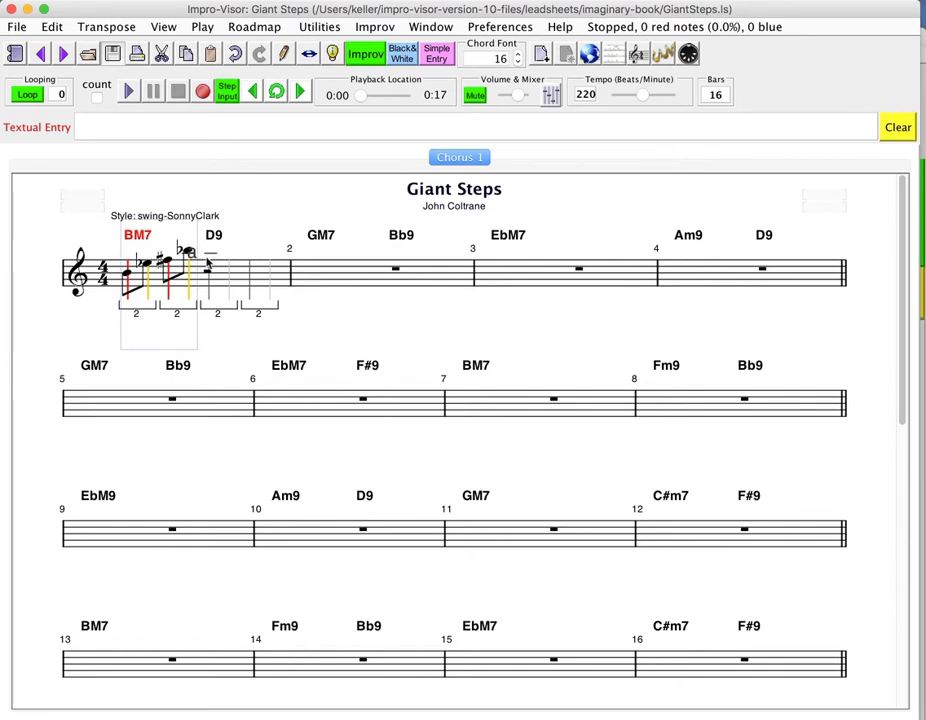
Add eighth notes A, F#, C and A# over D9 in bar 1, resolving to B on GM7 in bar 2.
click(208, 262)
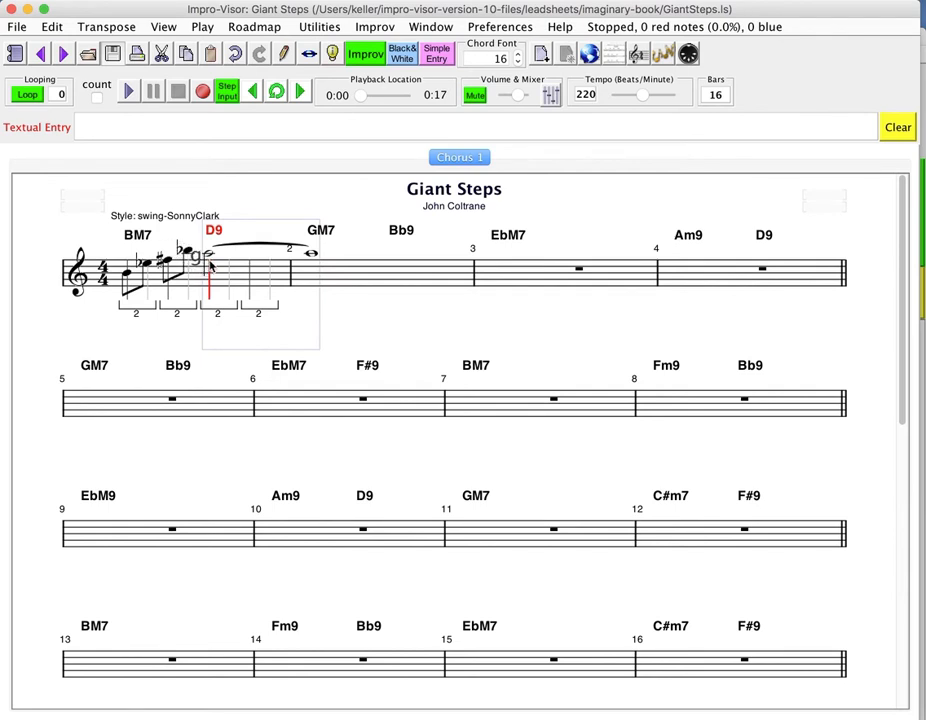
click(233, 265)
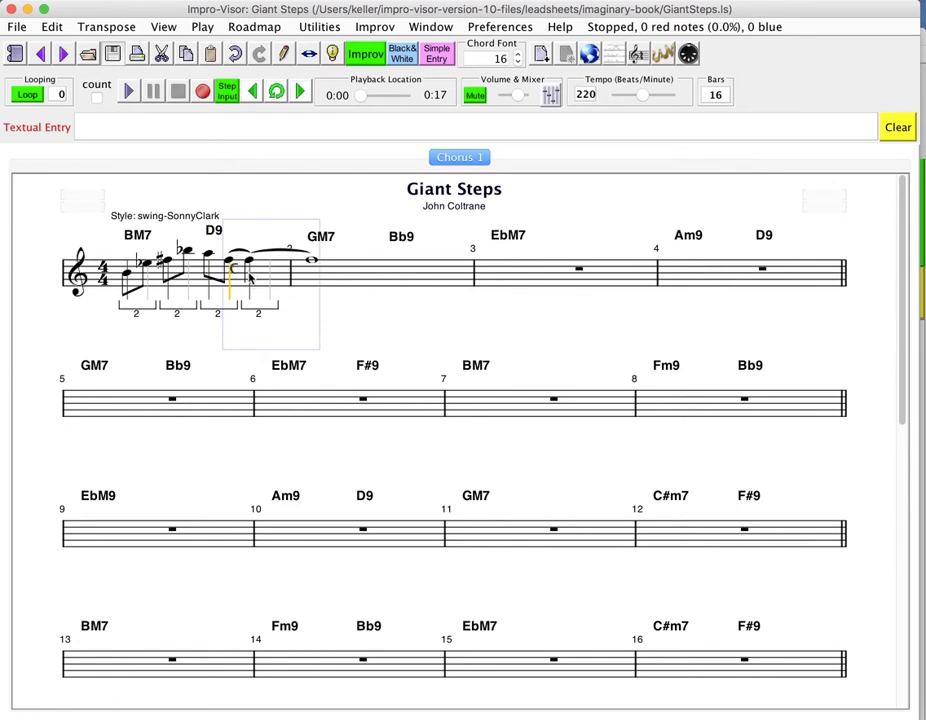
click(249, 279)
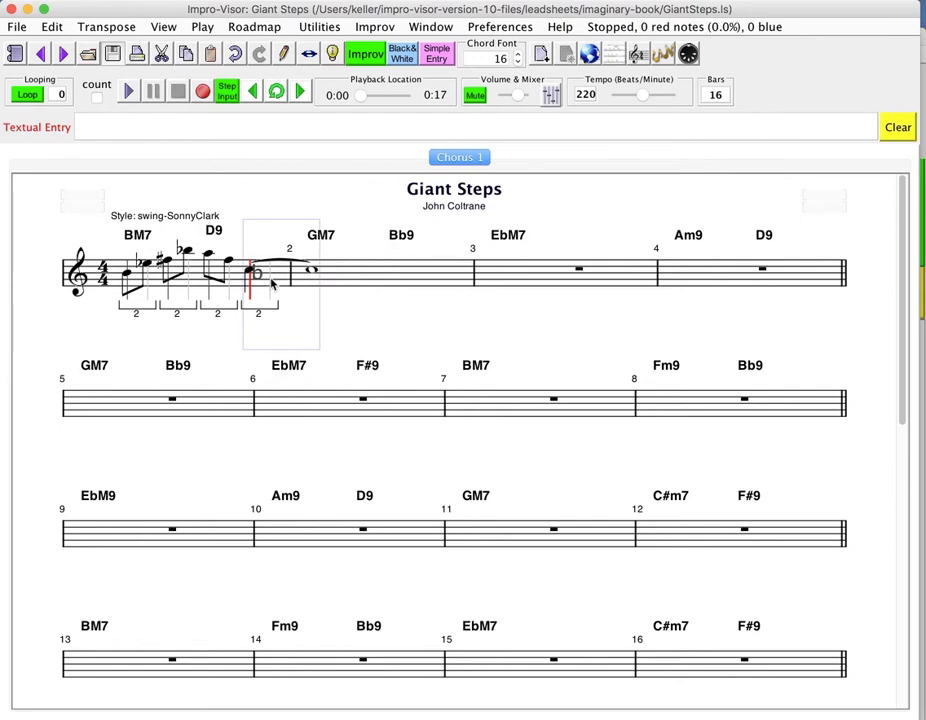
click(272, 284)
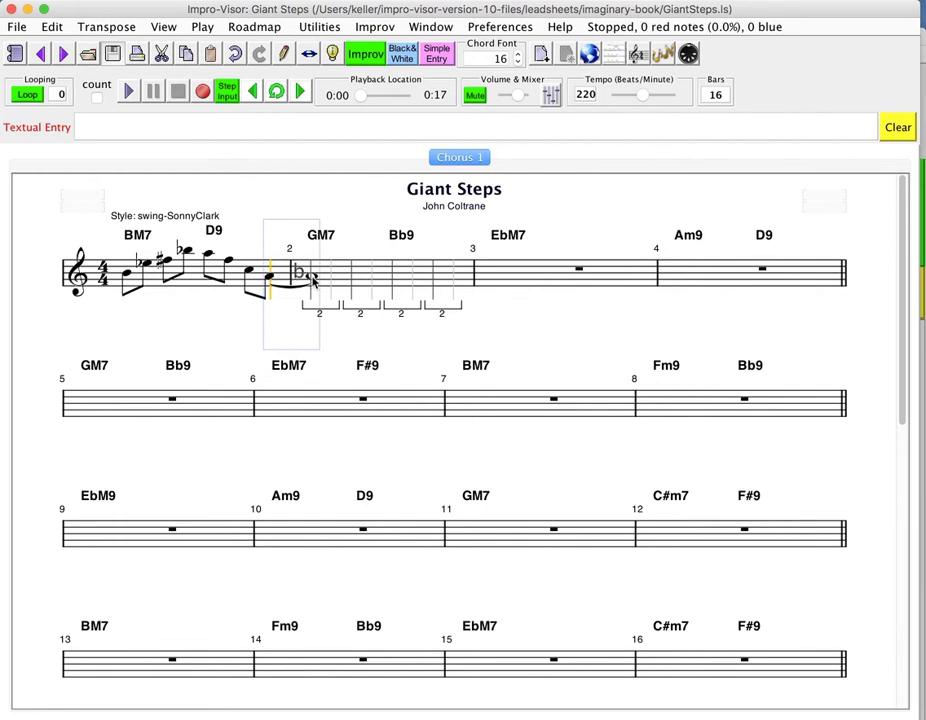
click(313, 282)
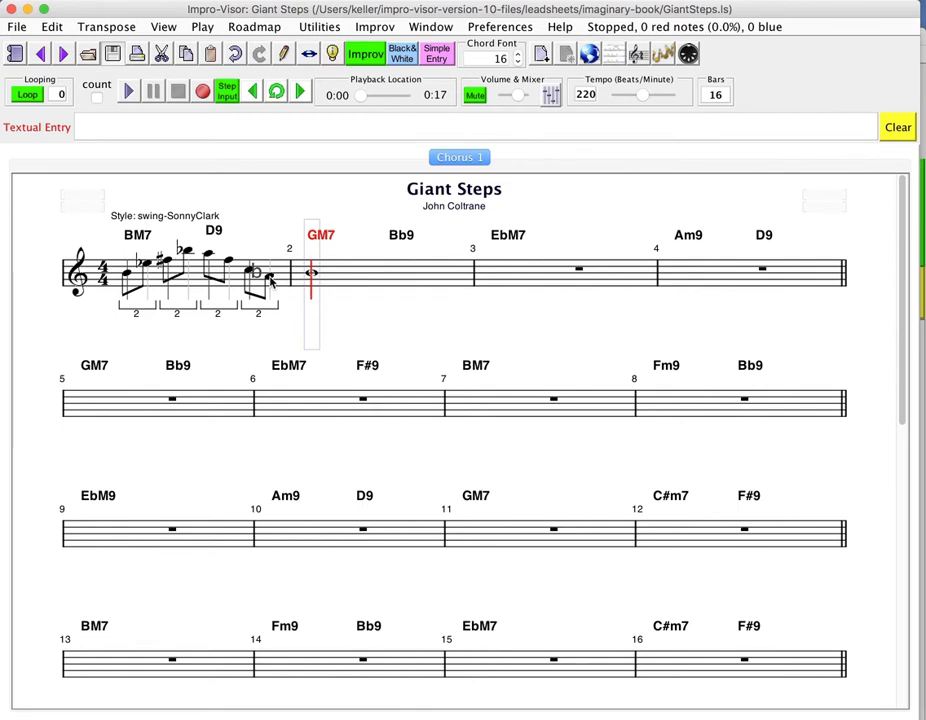
click(270, 283)
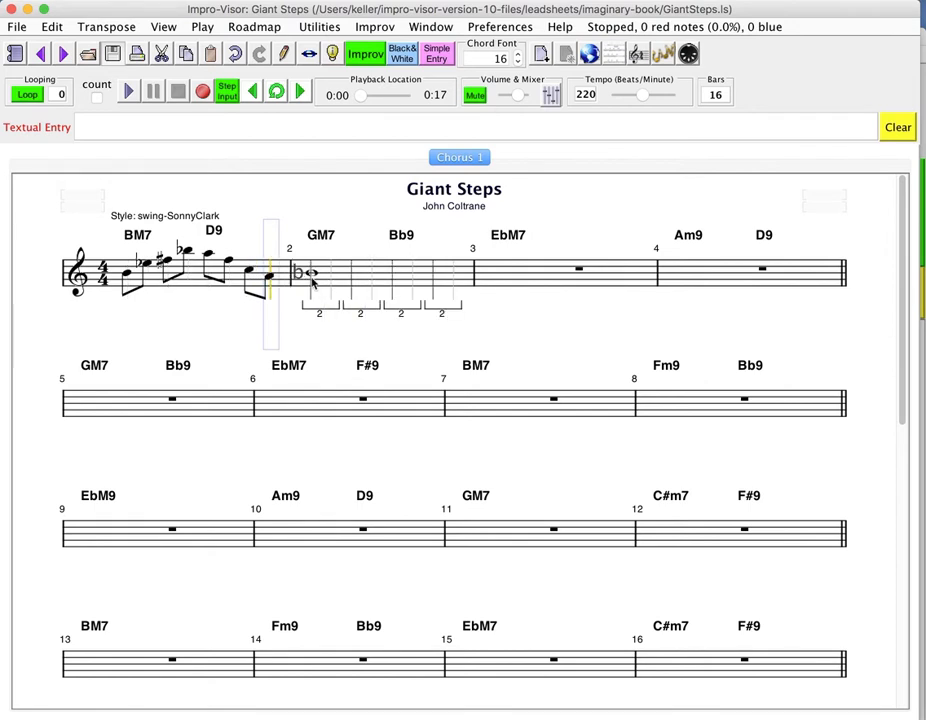
Select the melody from the start of bar 1 through the B on GM7 and play it back.
shift+click(126, 288)
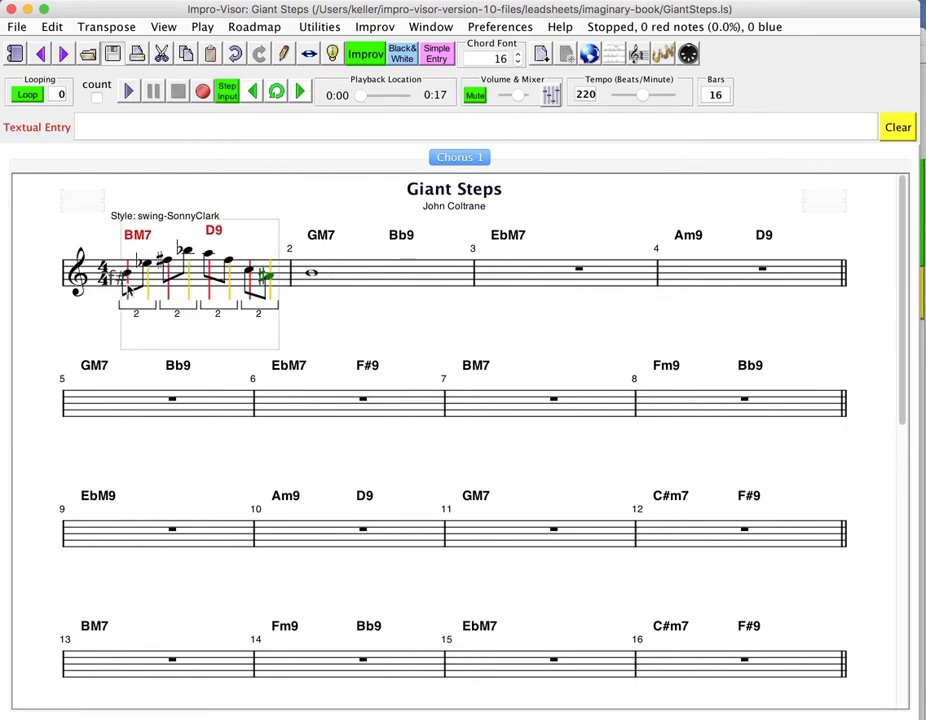
shift+click(312, 289)
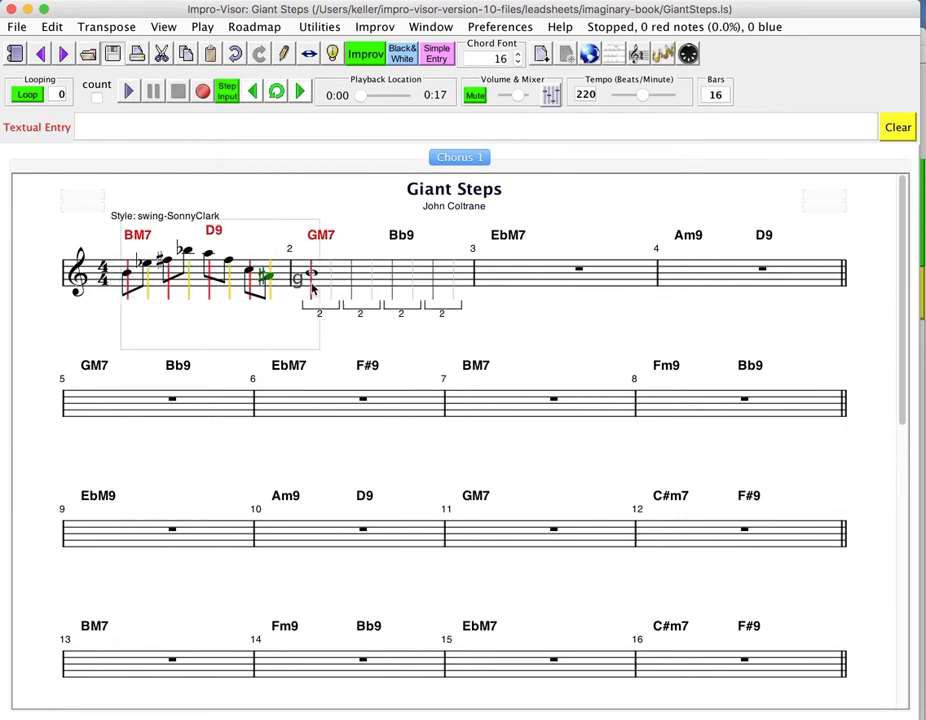
key(Return)
Continue the melody in bar 2 with A, G and F# over GM7, then F natural on Bb9.
click(331, 294)
click(331, 294)
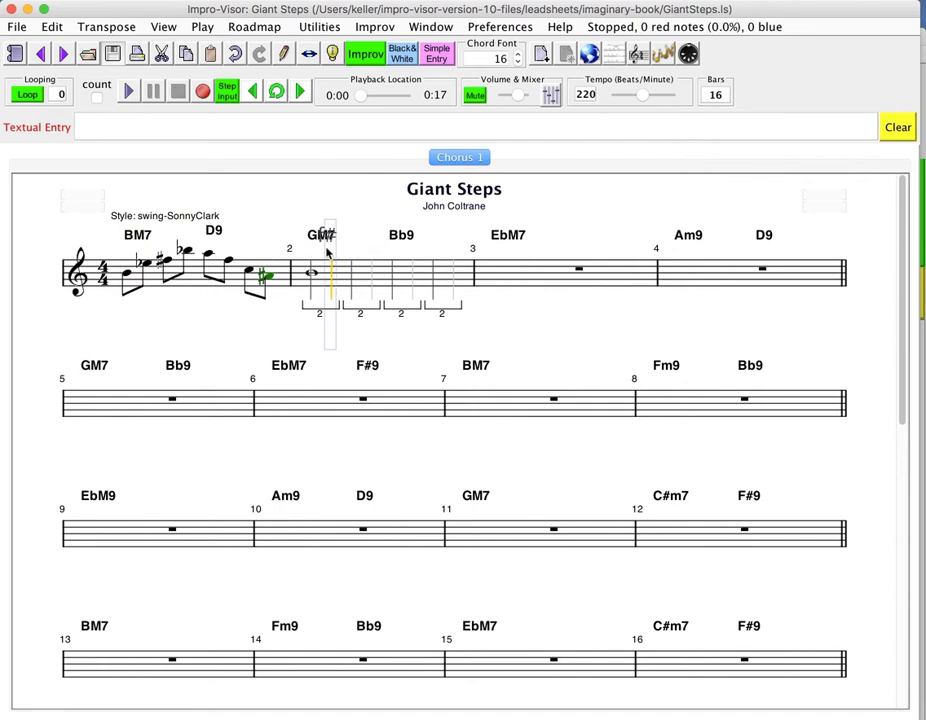
click(347, 273)
click(333, 288)
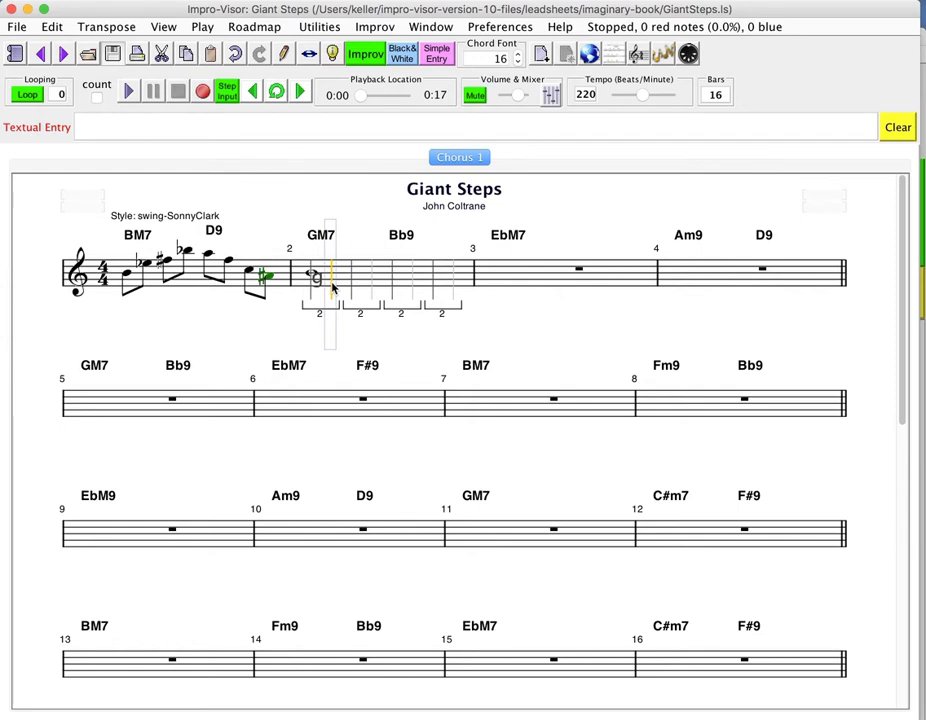
key(Down)
click(340, 288)
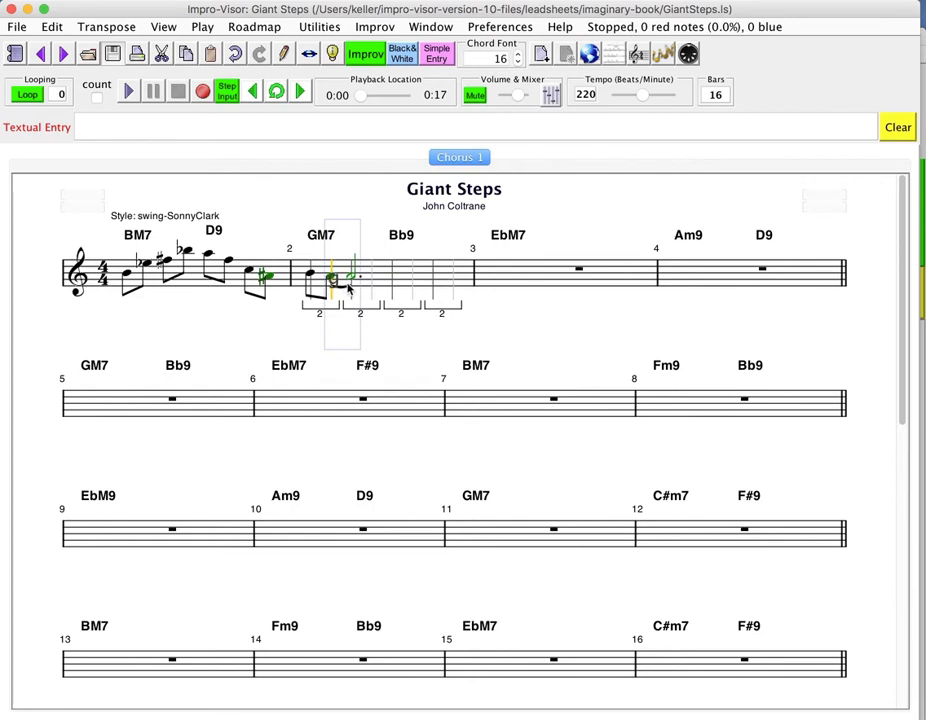
click(349, 287)
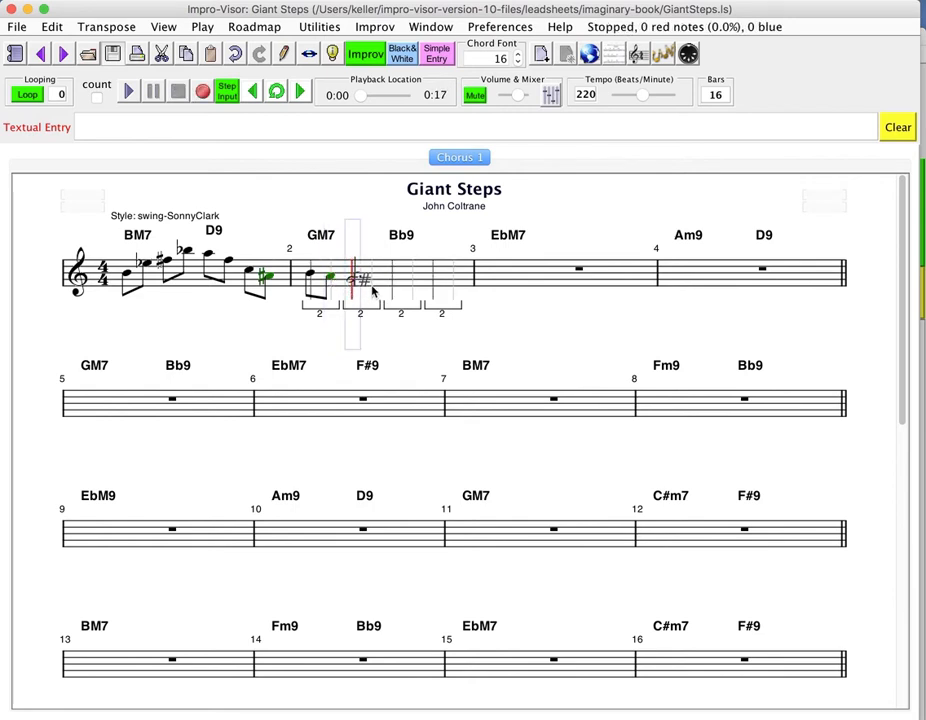
click(372, 290)
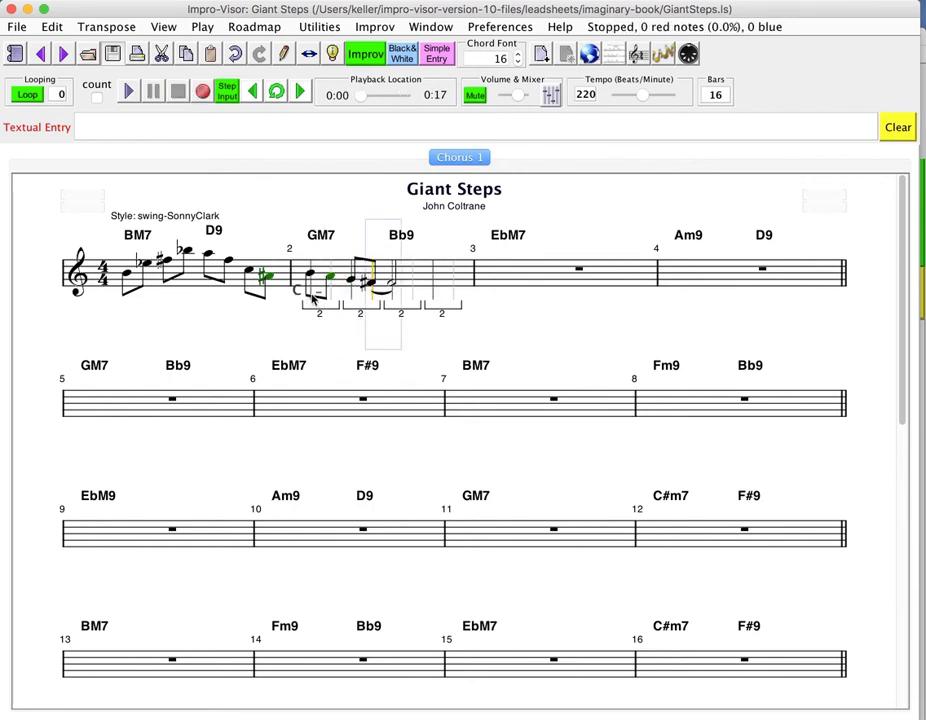
click(393, 288)
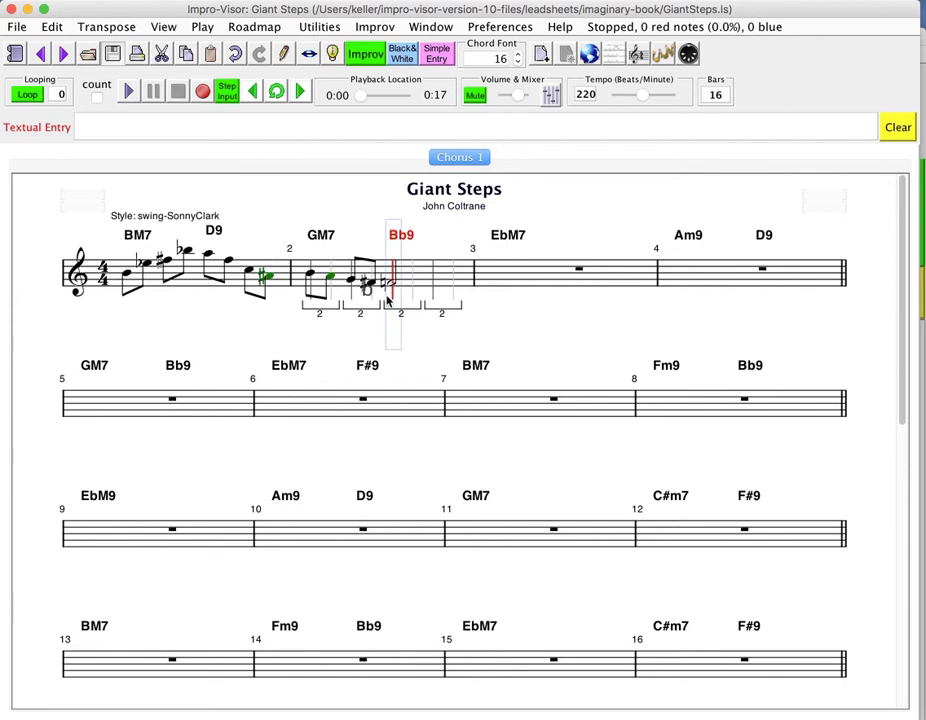
Select the melody from the start of bar 1 through the F on Bb9 and play it back.
shift+click(130, 303)
key(Return)
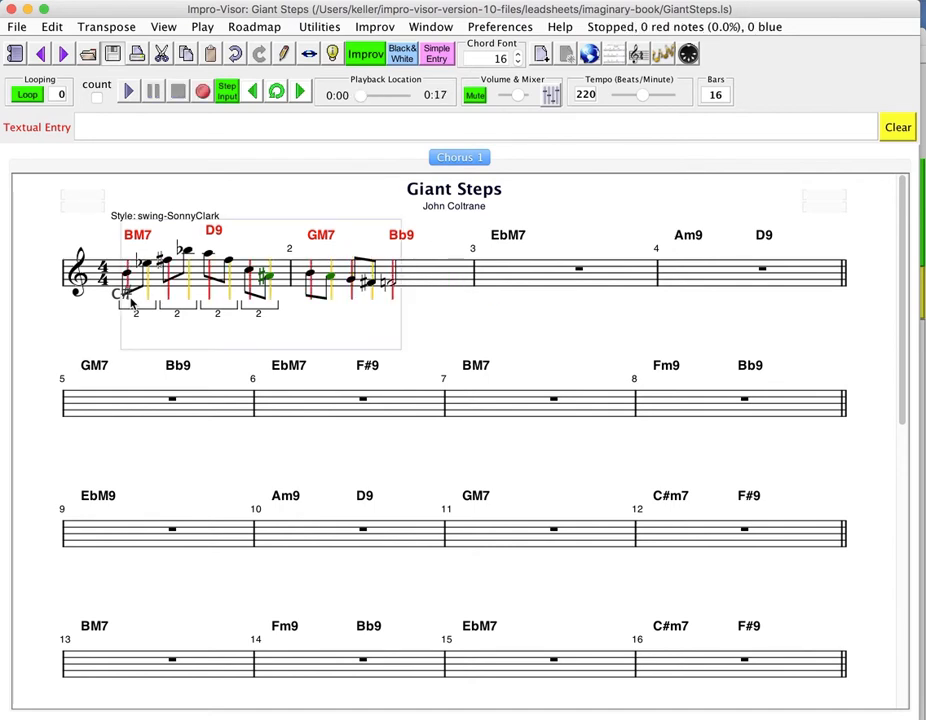
Complete bar 2 over Bb9 with eighth notes Ab, C and D after the F natural.
click(415, 287)
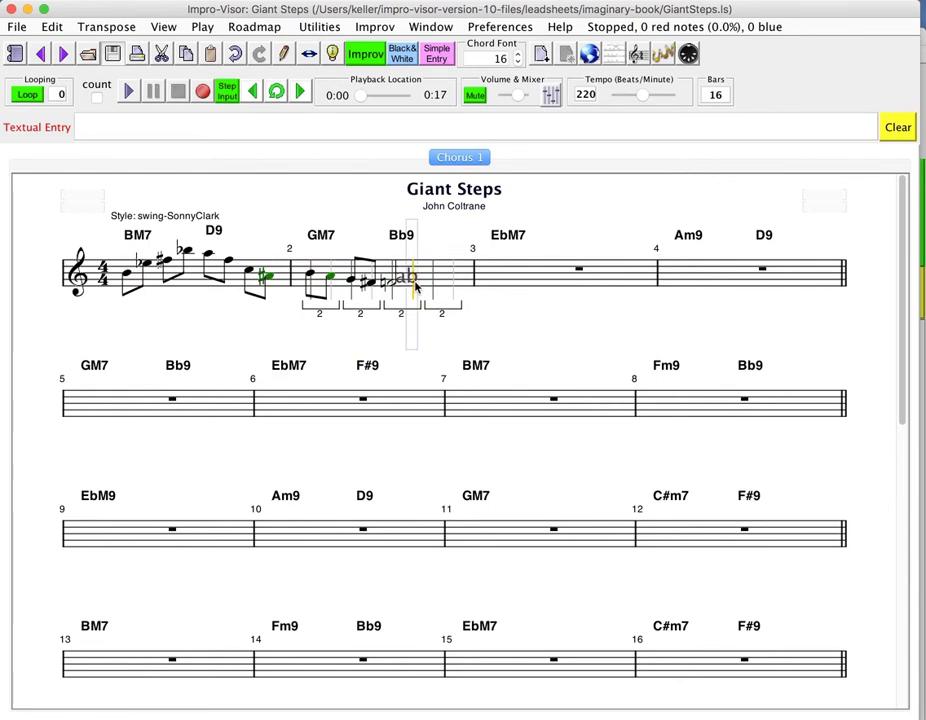
click(415, 287)
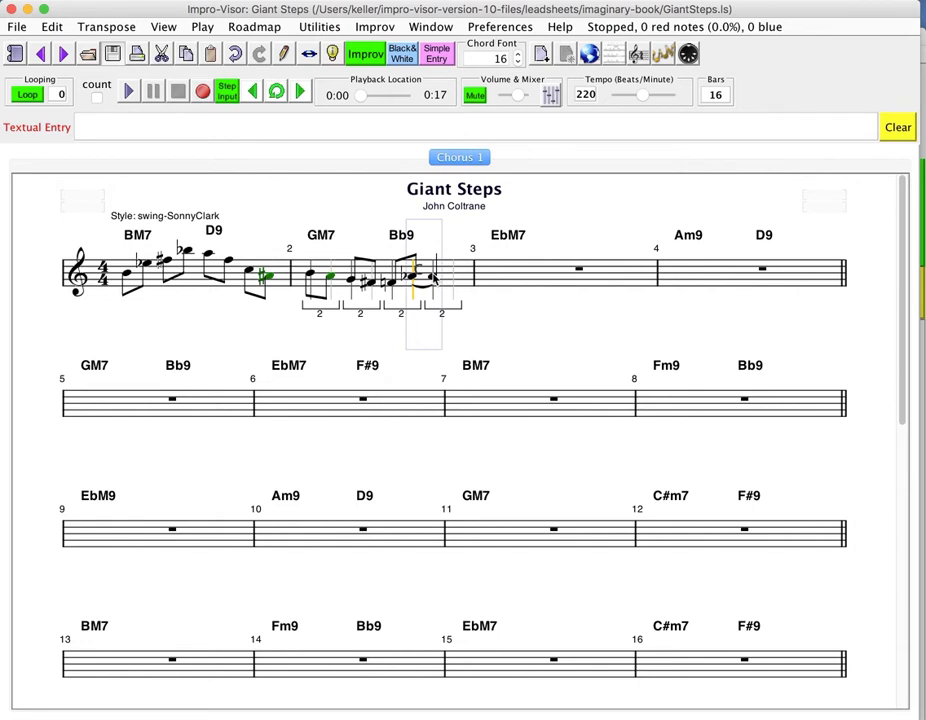
click(433, 270)
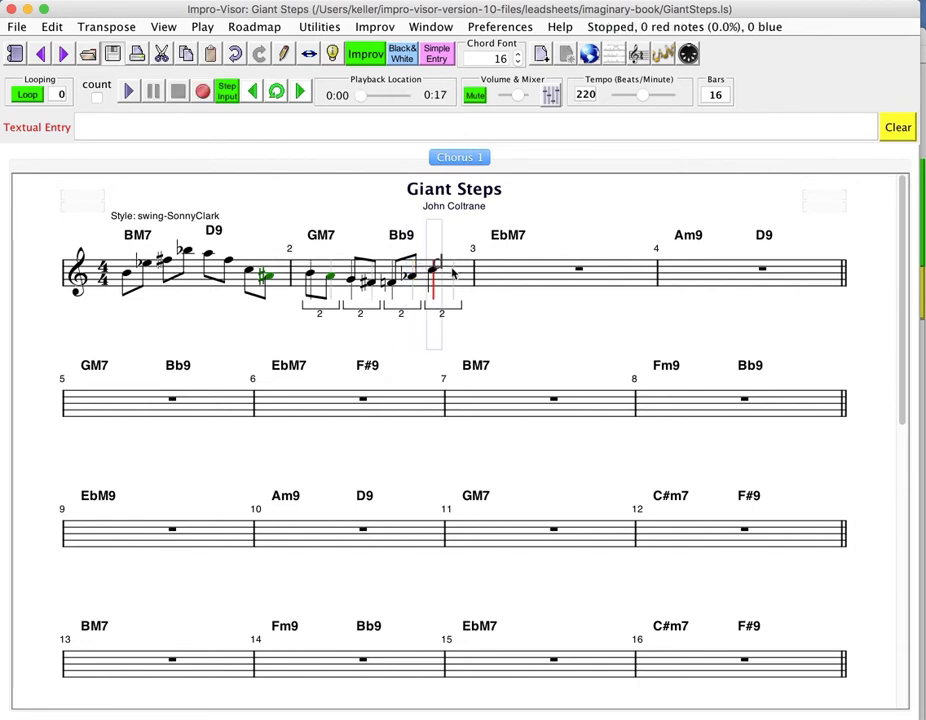
click(452, 270)
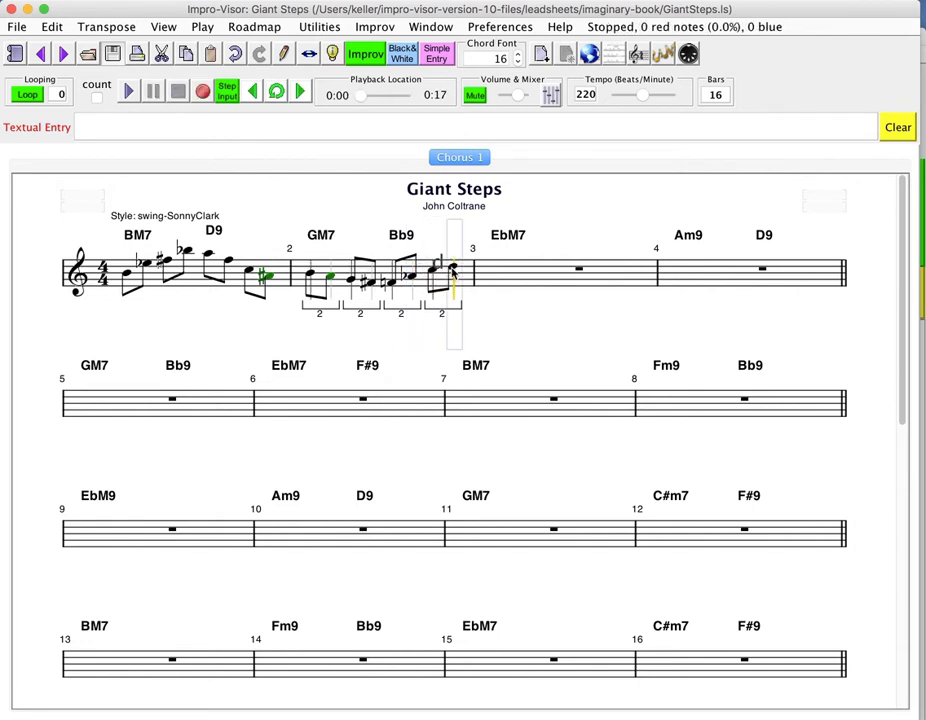
Enter eighth notes Eb, D, Bb, G, F and D over EbM7 in the first three beats of bar 3.
click(496, 271)
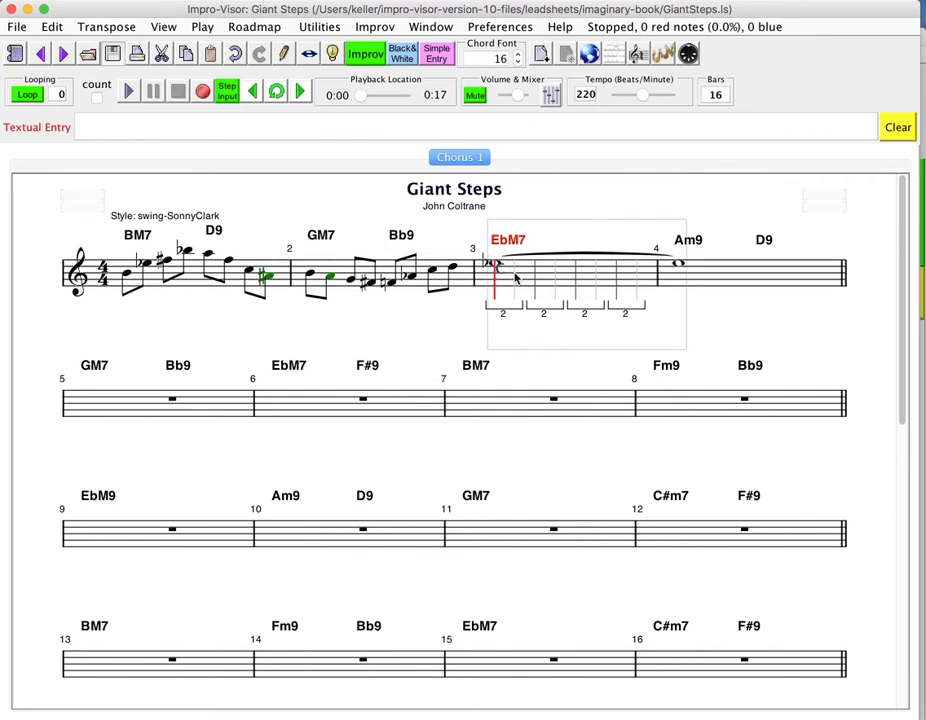
click(515, 275)
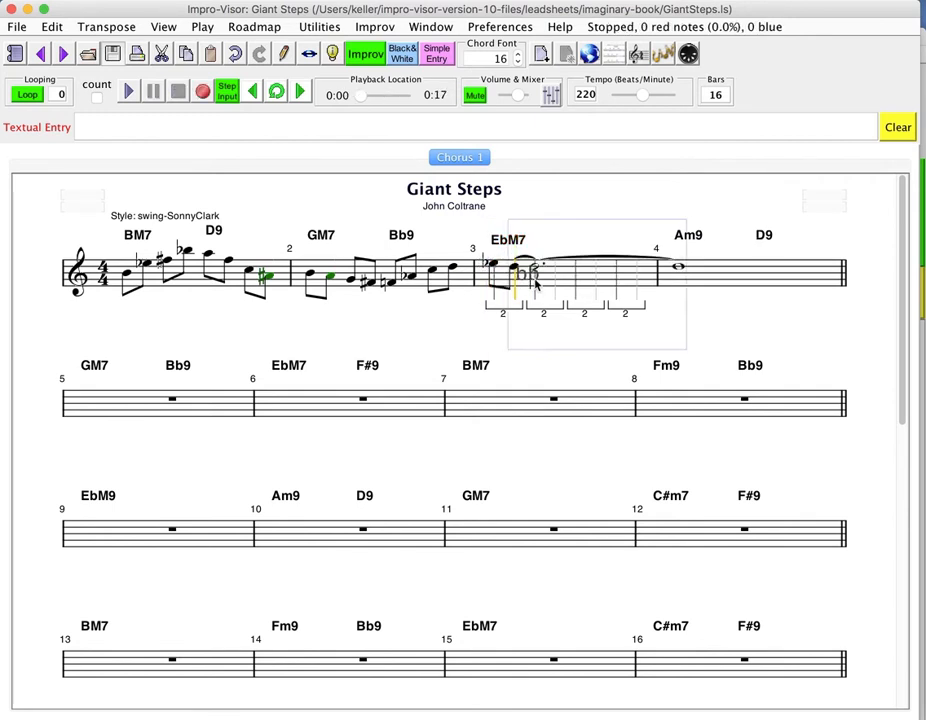
click(537, 284)
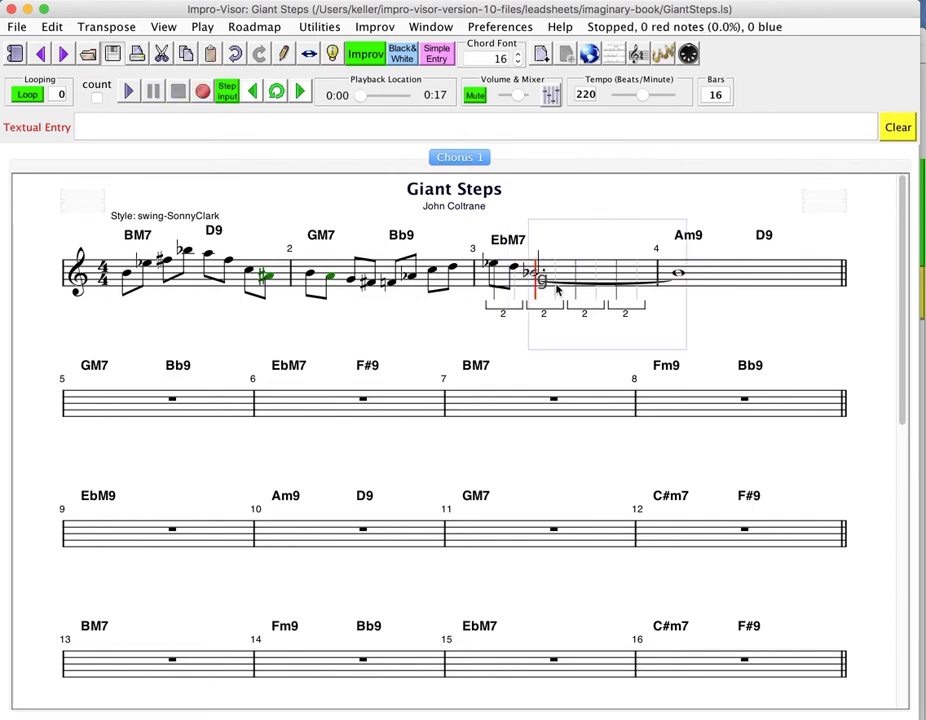
click(557, 288)
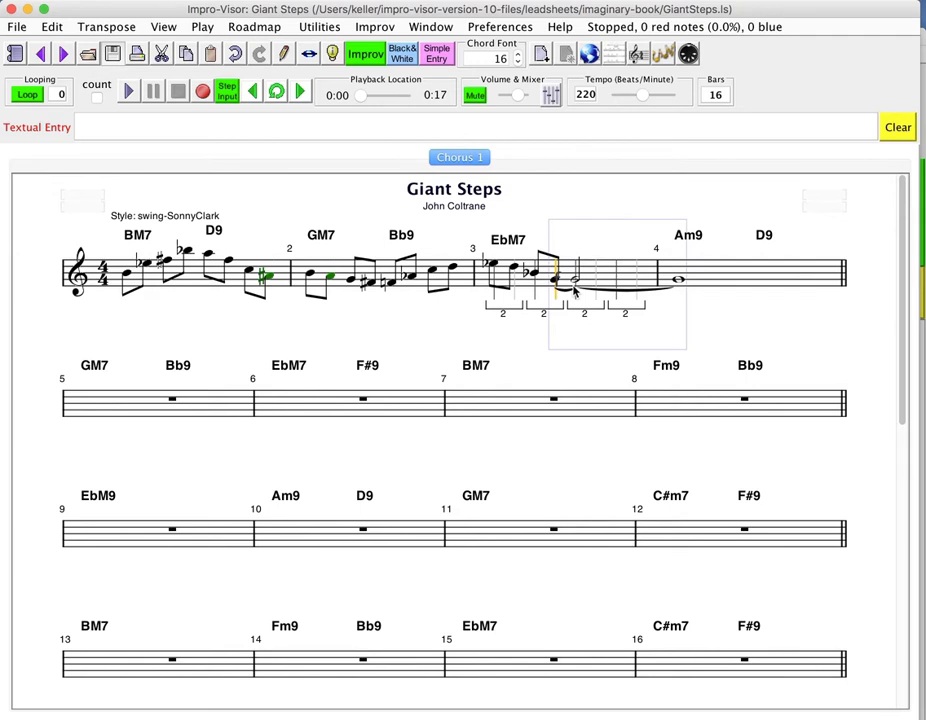
click(575, 289)
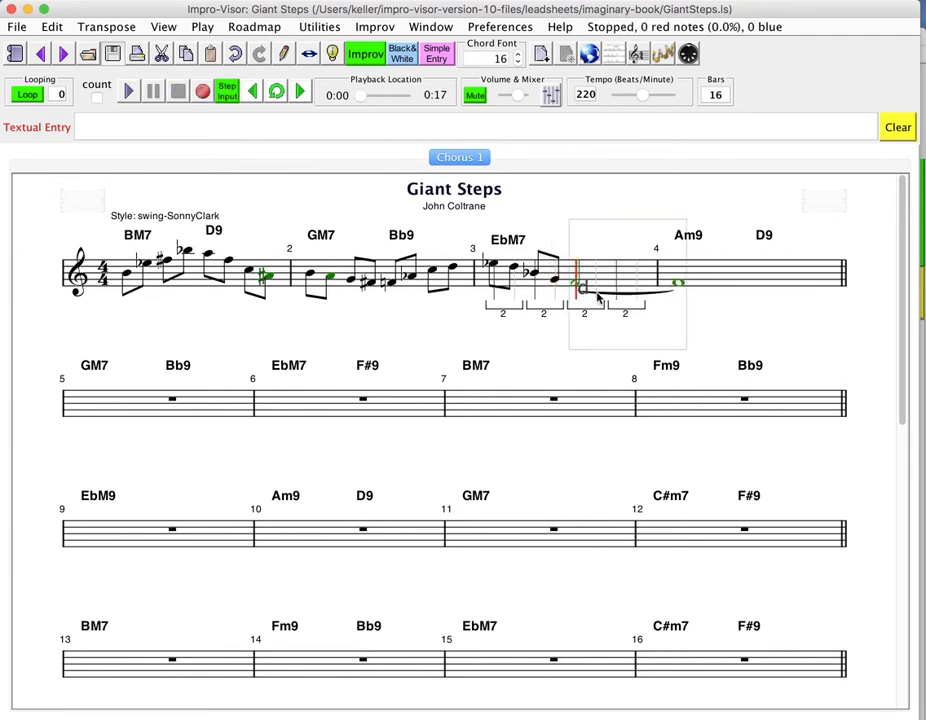
click(598, 293)
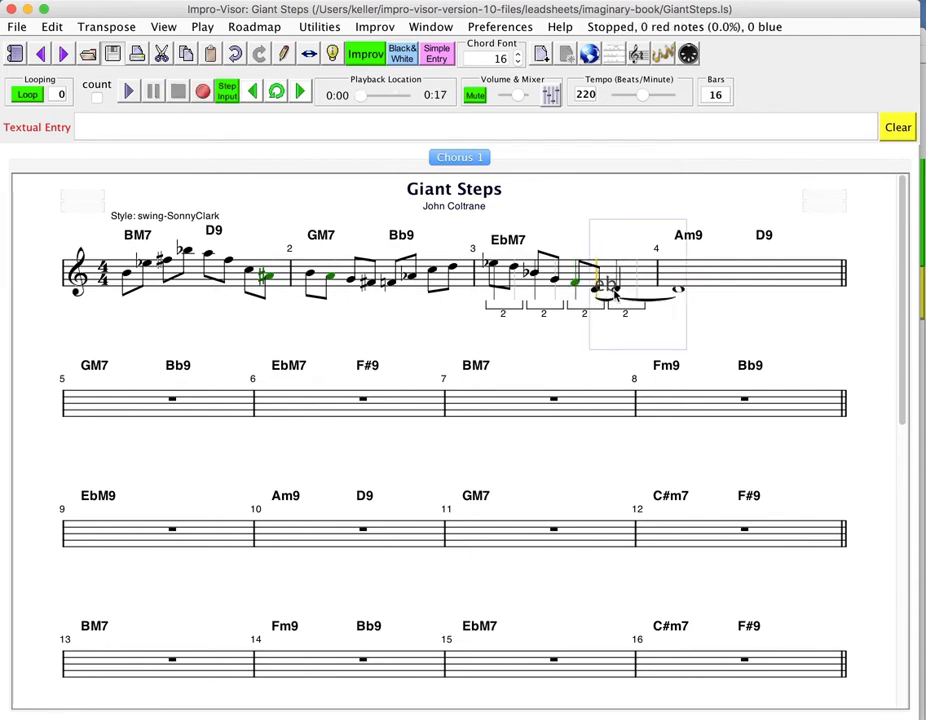
Try different pitches on the fourth beat of bar 3, settle on the low Eb, and follow it with G.
click(616, 293)
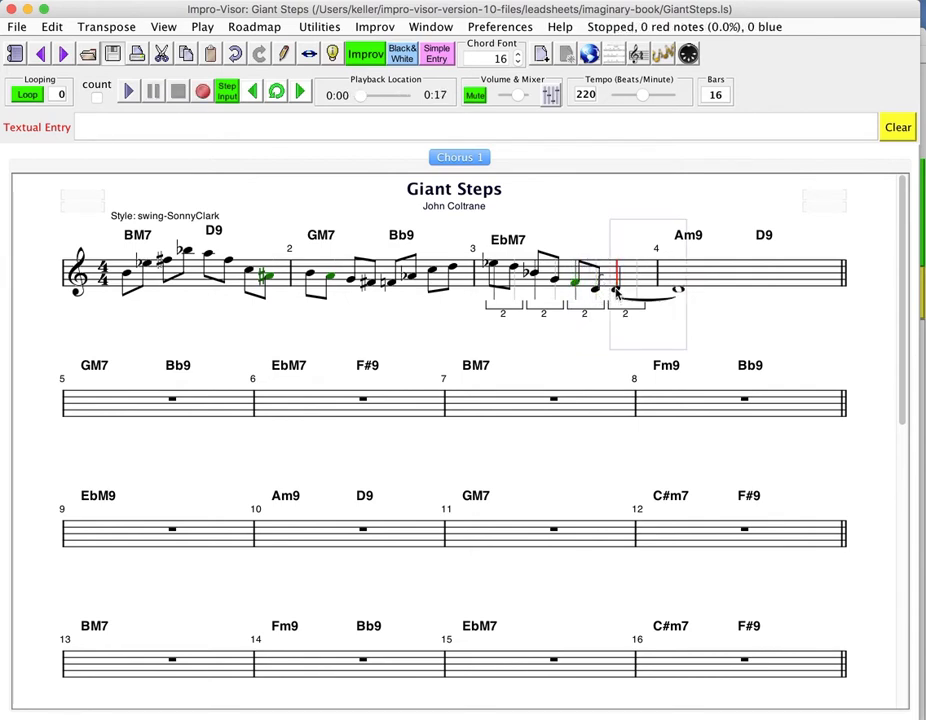
key(Up)
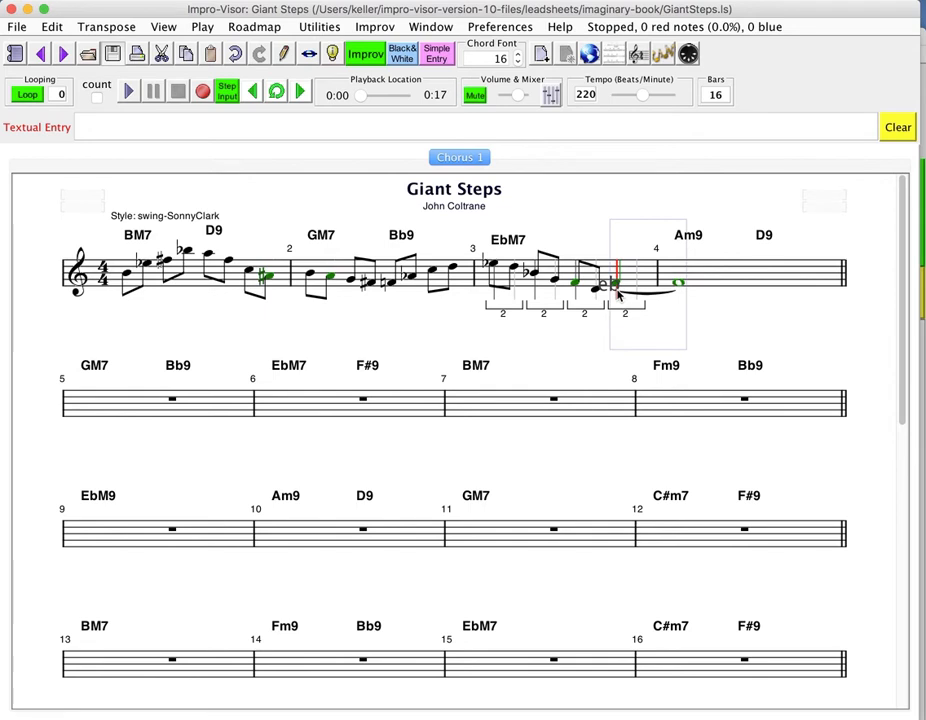
key(Down)
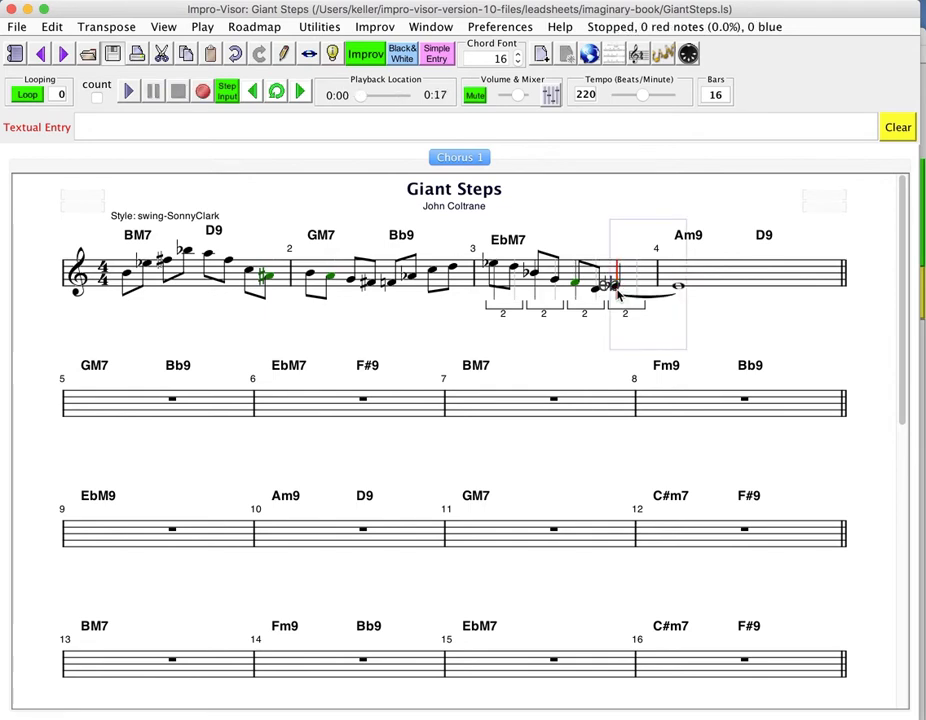
key(e)
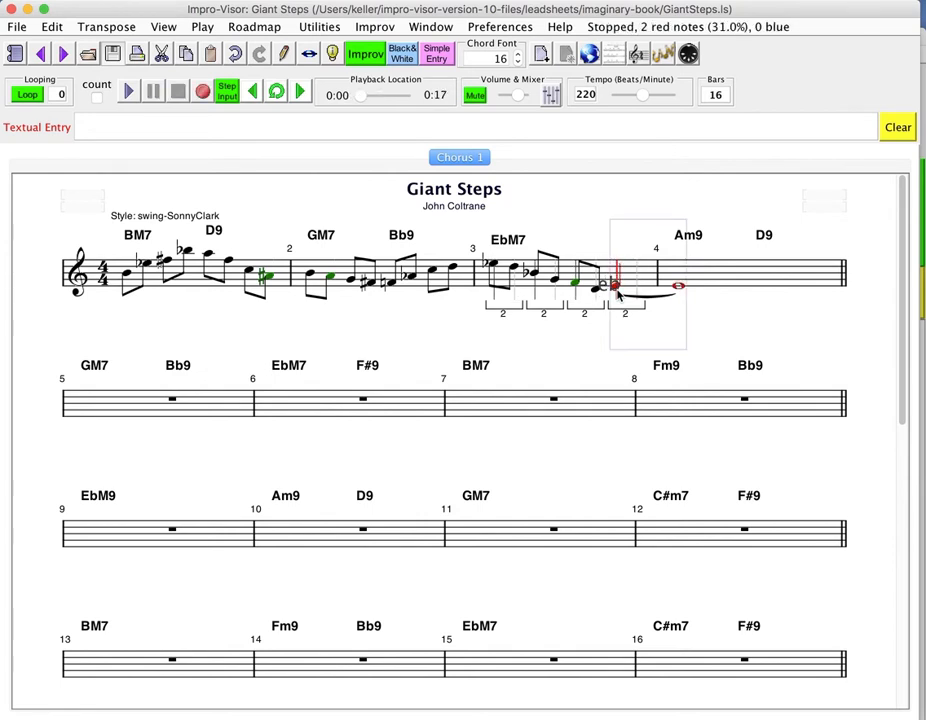
key(d)
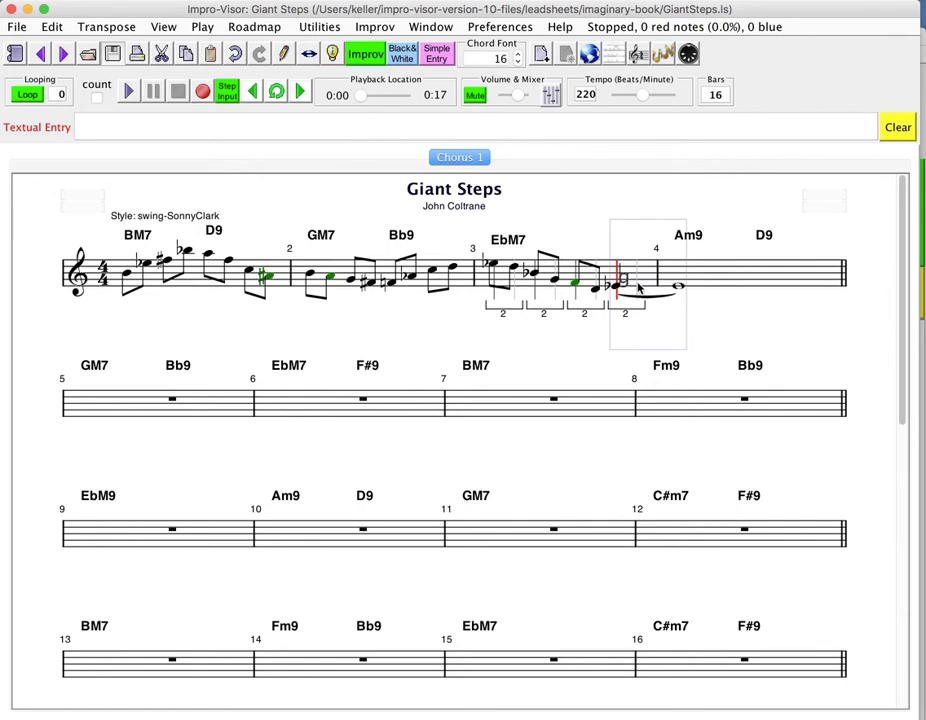
click(638, 288)
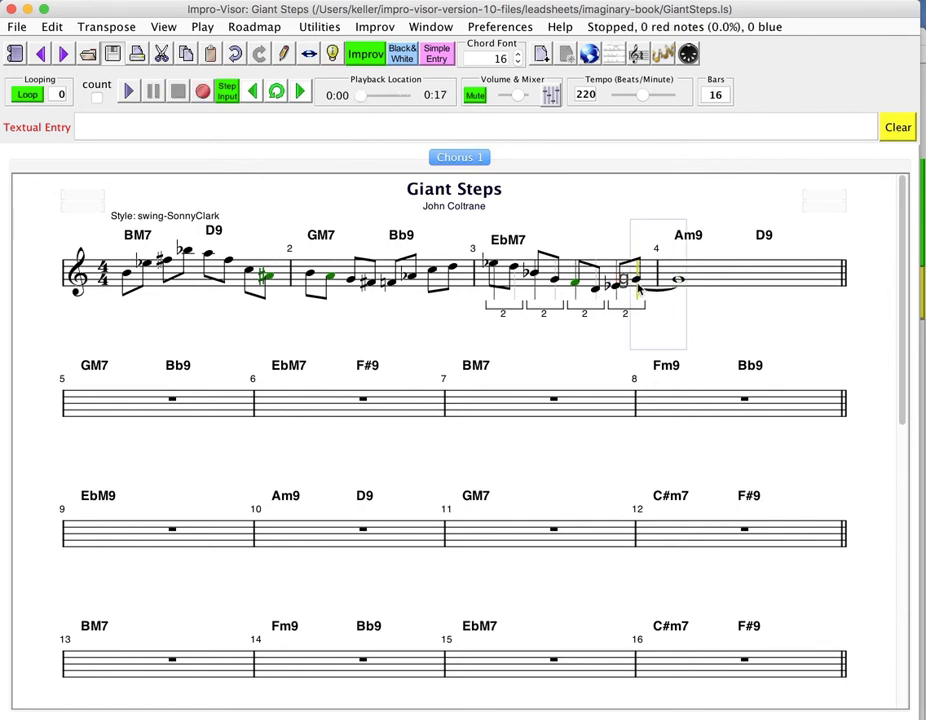
Fill bar 4 with eighth notes B, A, C and B over Am9, followed by E, D, C and A over D9.
click(668, 278)
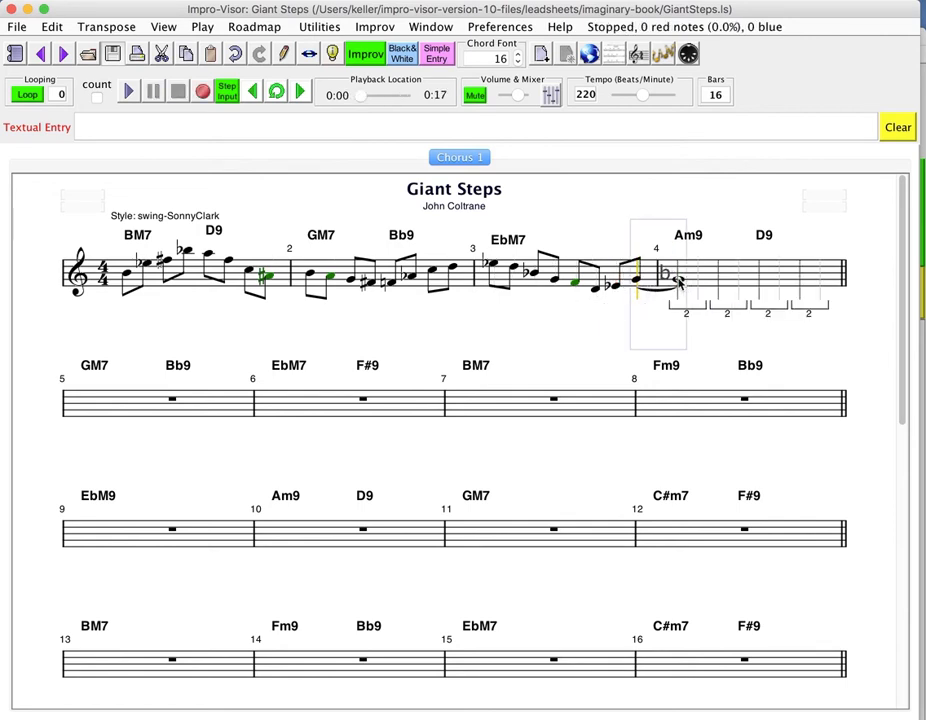
click(679, 283)
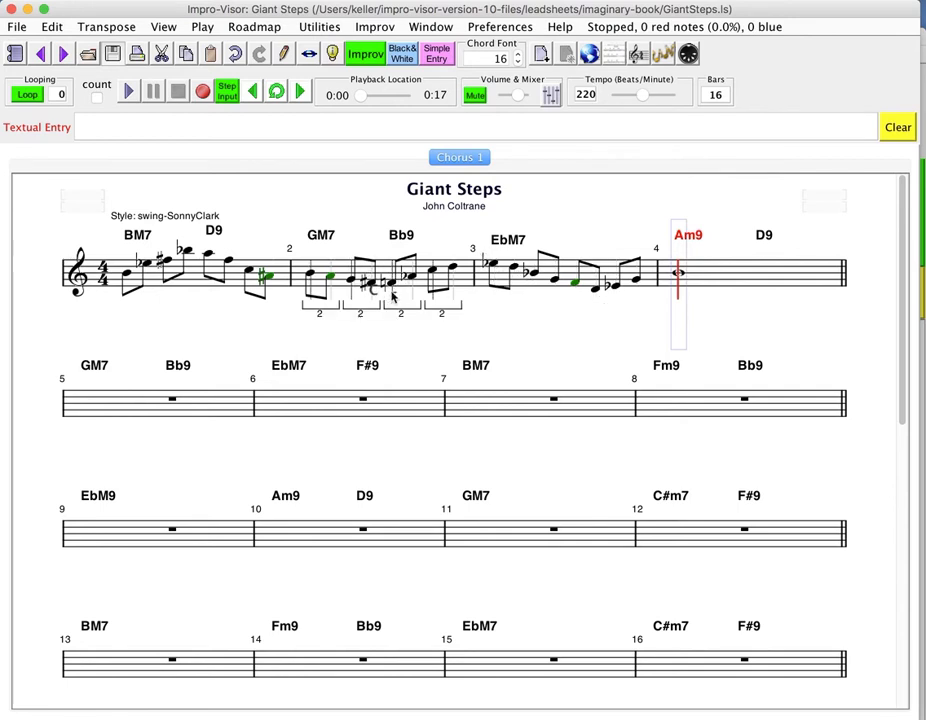
click(699, 285)
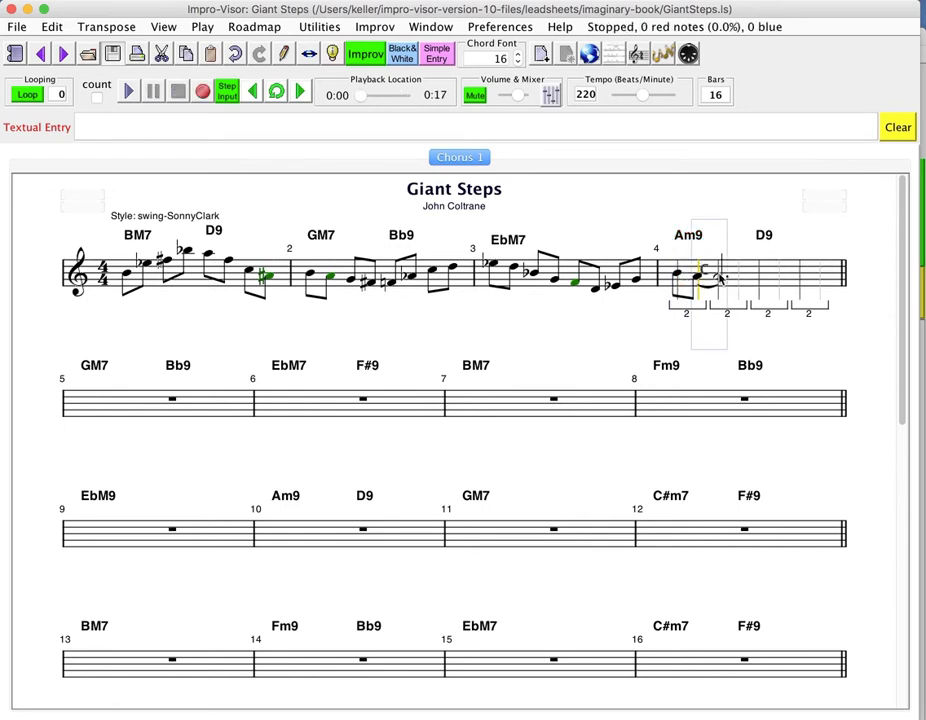
click(720, 278)
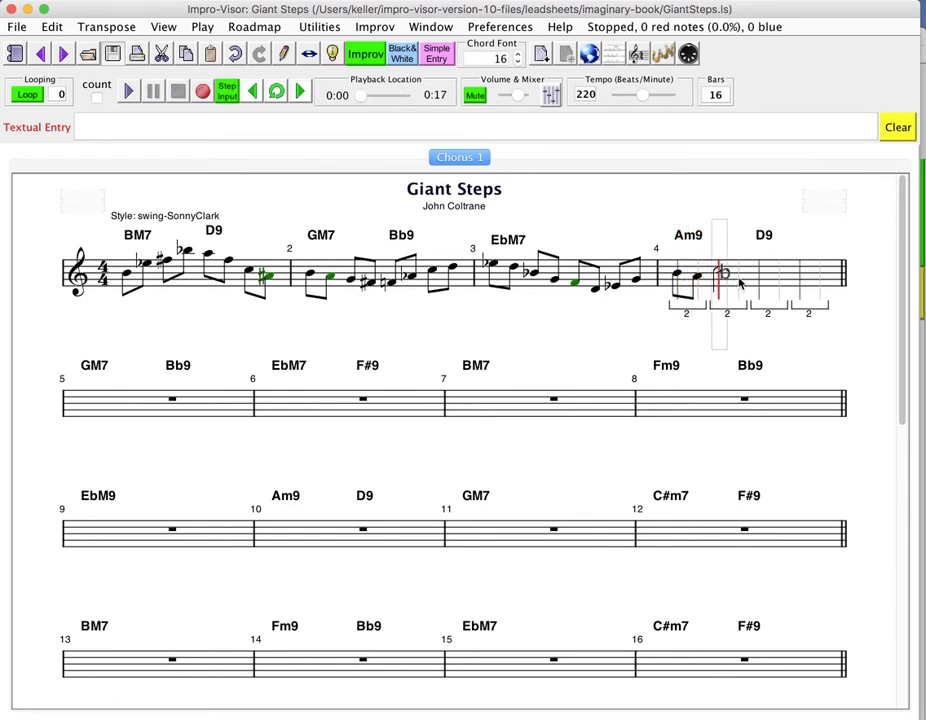
click(740, 280)
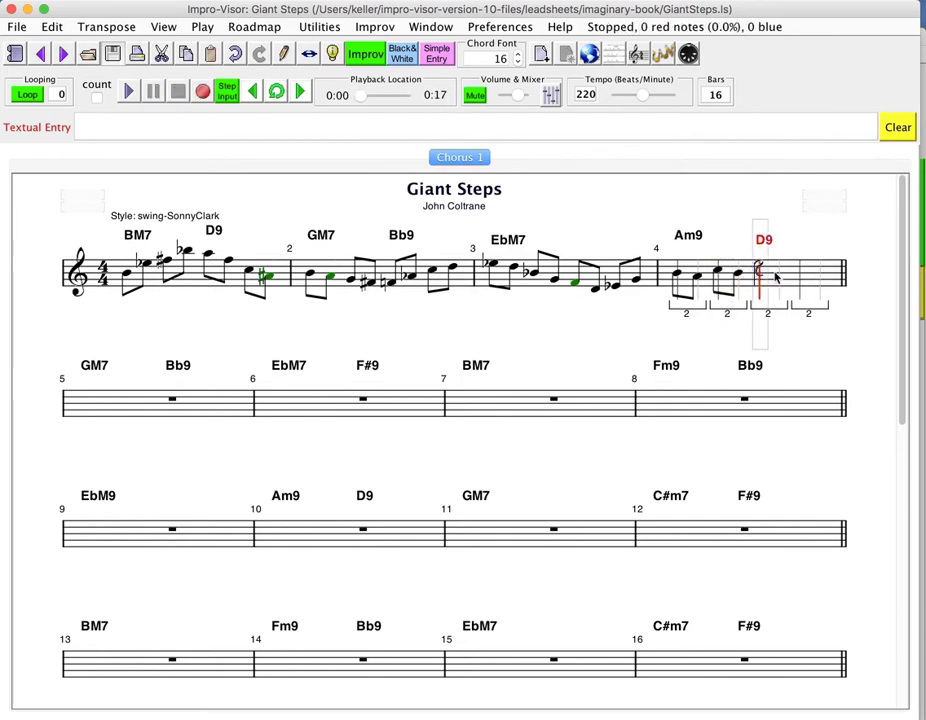
click(781, 274)
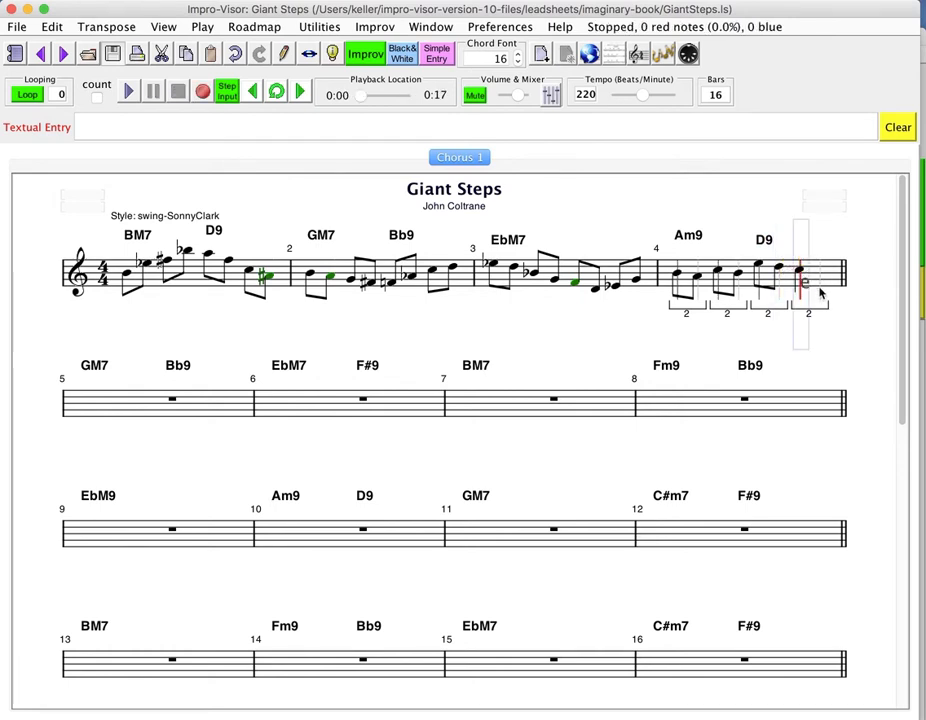
click(819, 288)
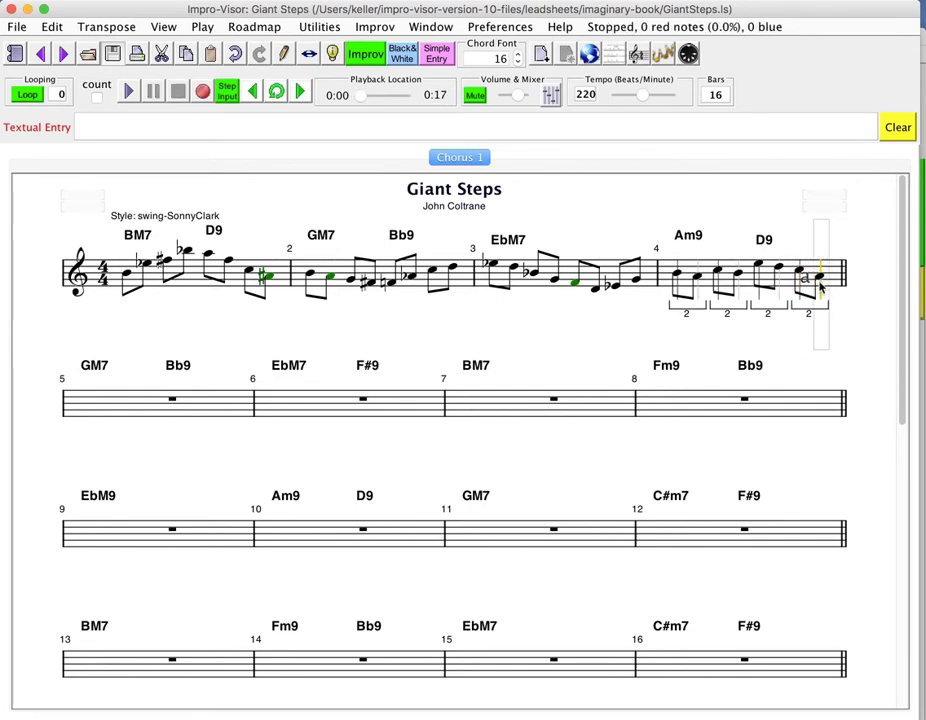
Select the melody from the start of bar 1 through the end of bar 4 and play it back.
shift+click(128, 282)
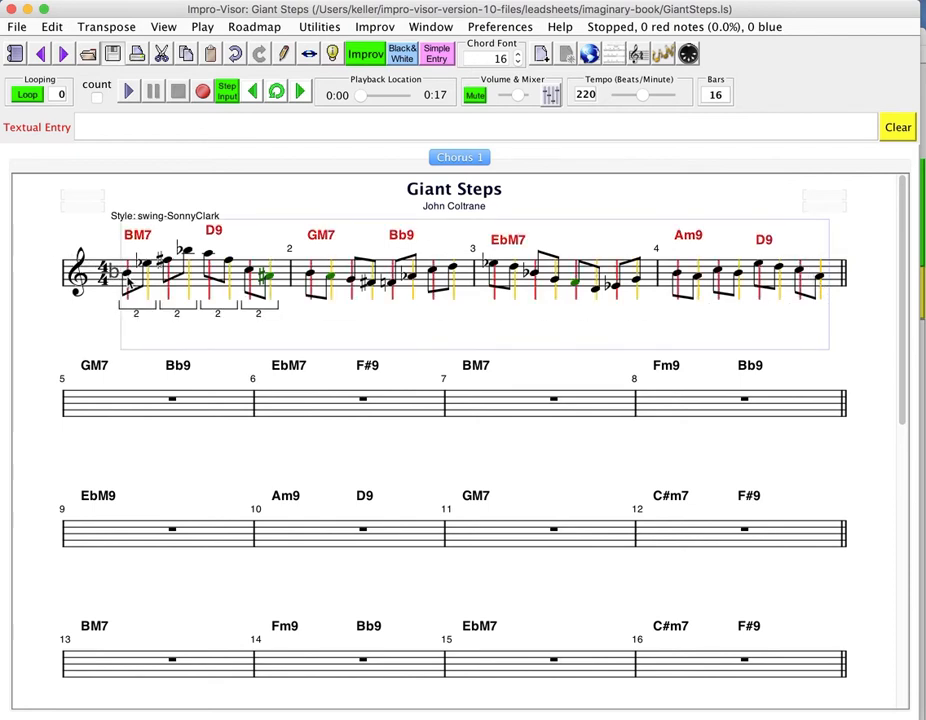
key(Return)
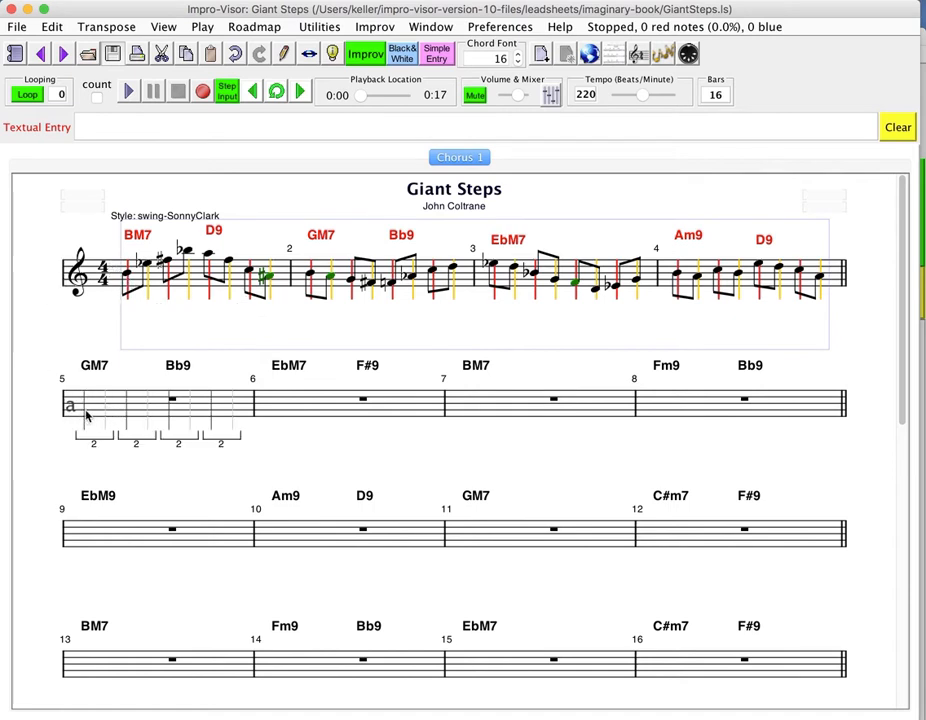
Fill bar 5 with eighth notes G, F#, B and D over GM7, followed by F, D, C and Ab over Bb9.
click(86, 420)
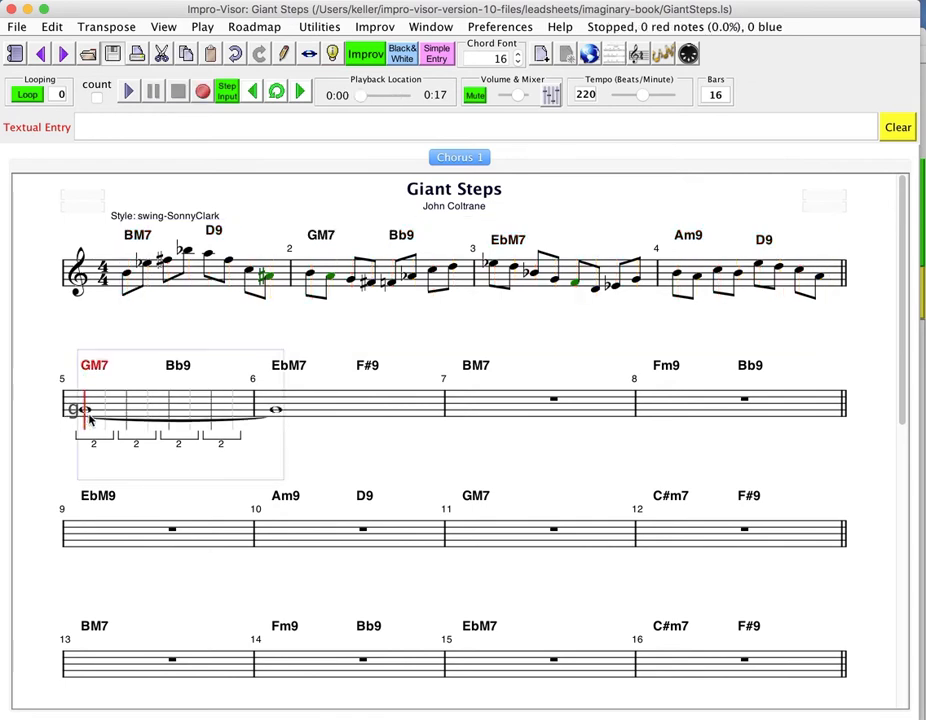
click(104, 418)
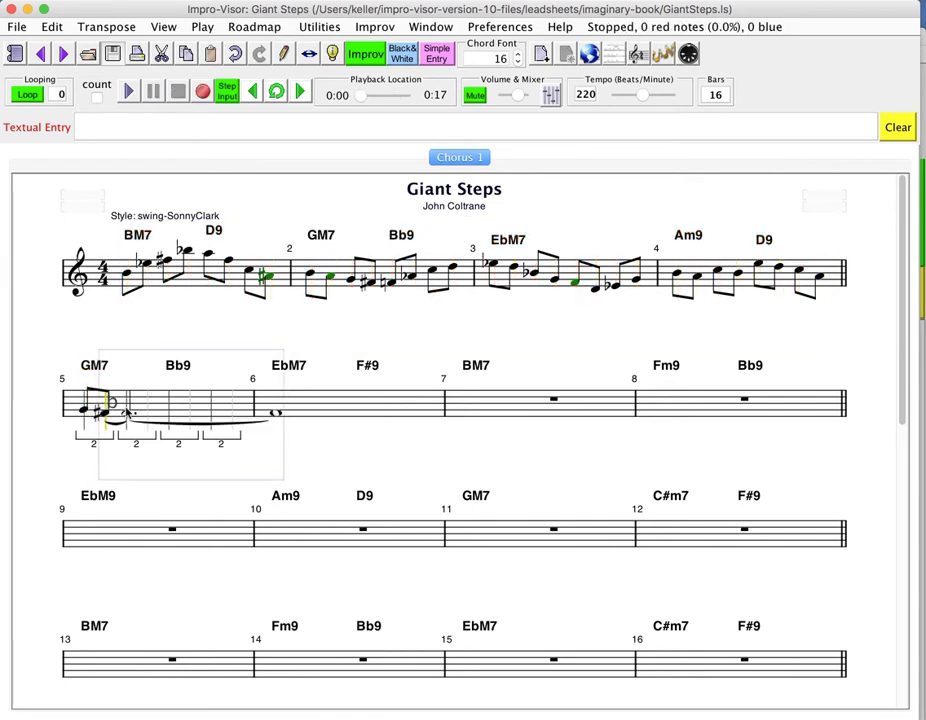
click(129, 398)
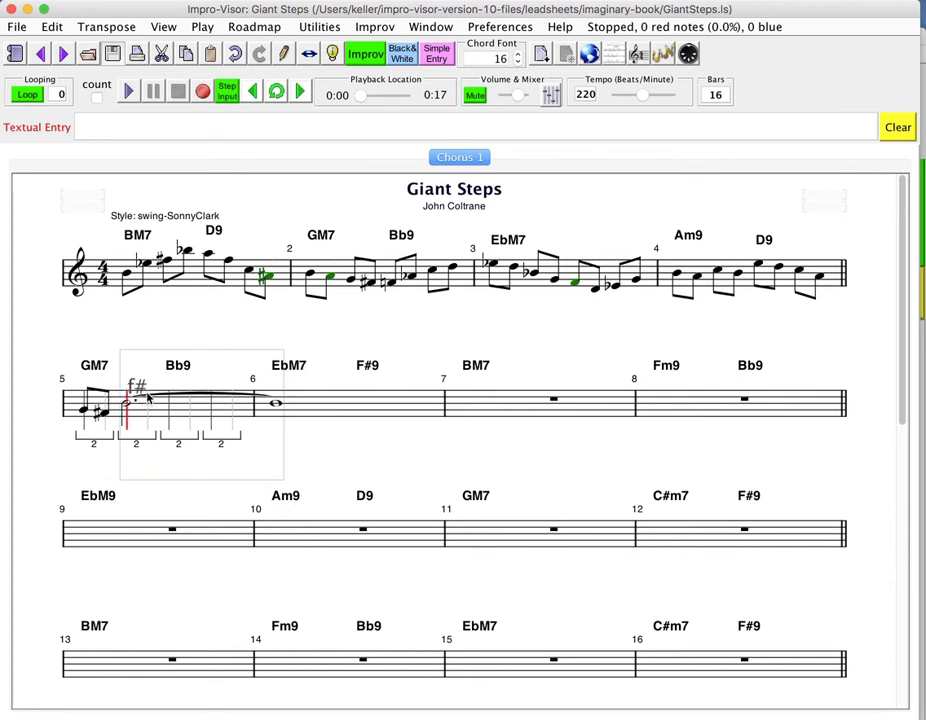
click(148, 399)
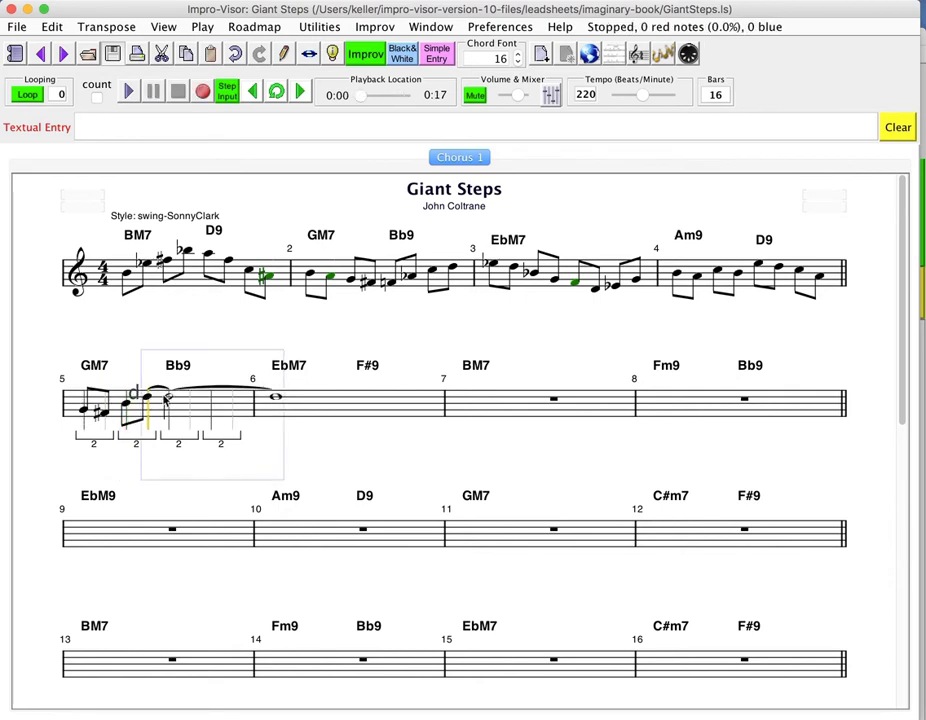
click(167, 399)
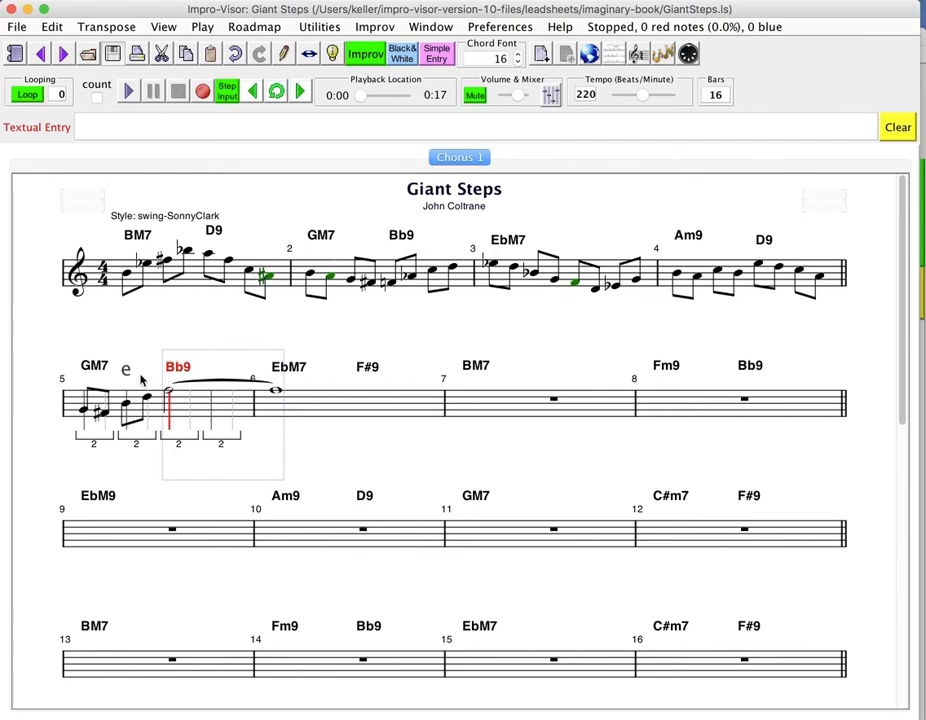
click(196, 404)
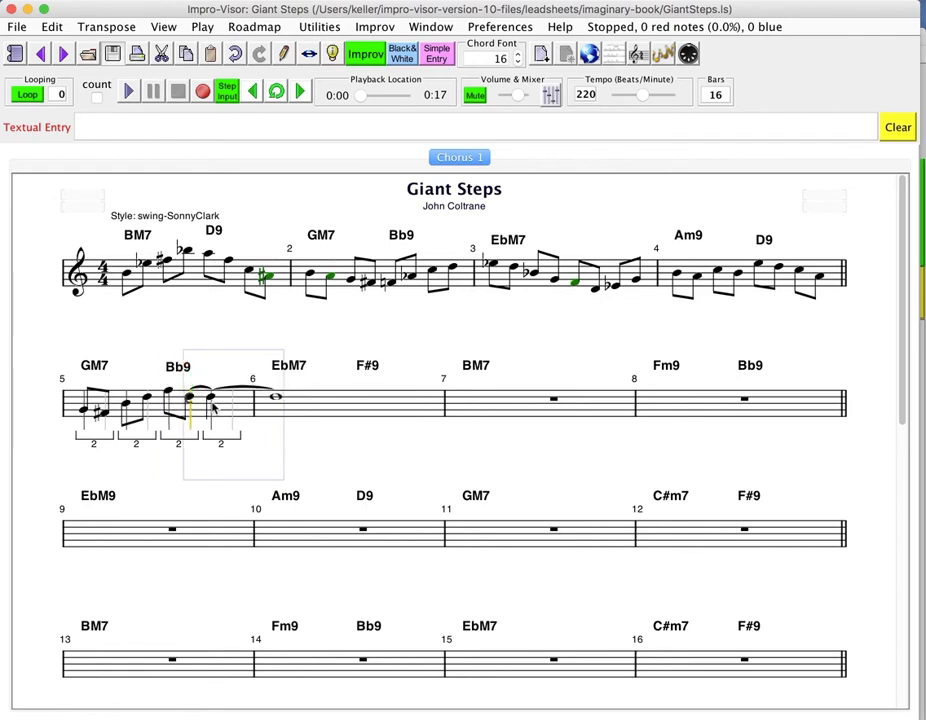
click(212, 404)
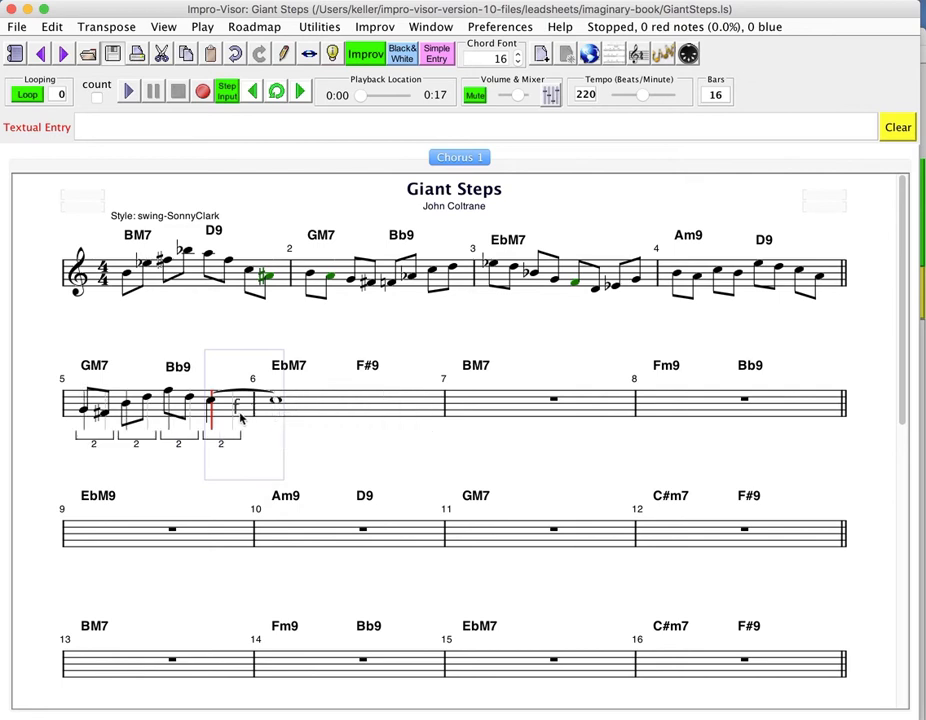
click(237, 416)
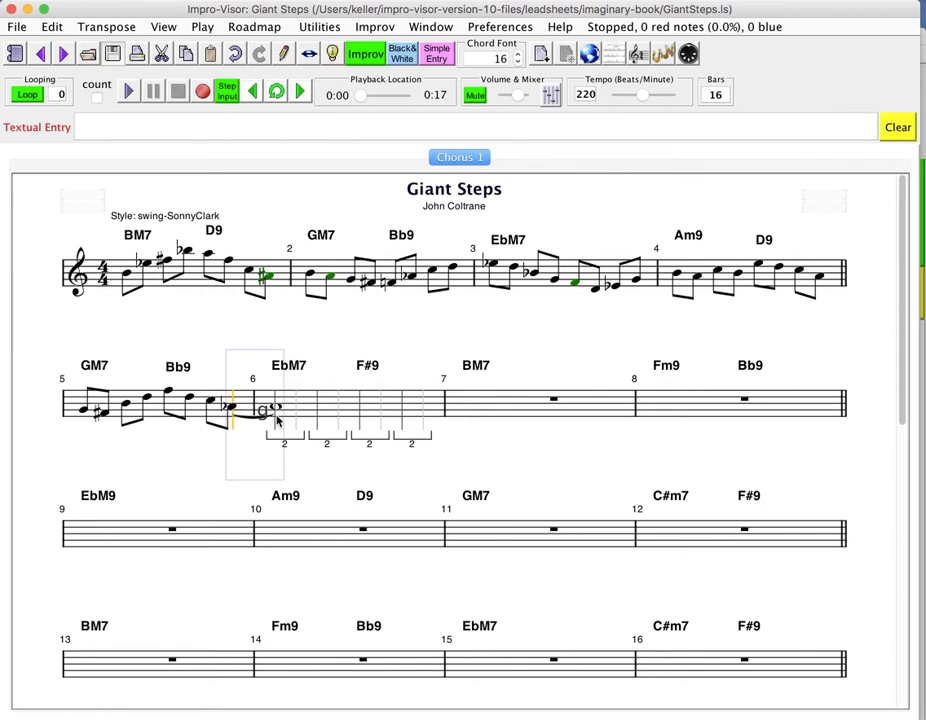
Fill bar 6 with eighth notes G, Bb, G and F over EbM7, followed by F#, Bb, C# and Eb over F#9.
click(277, 420)
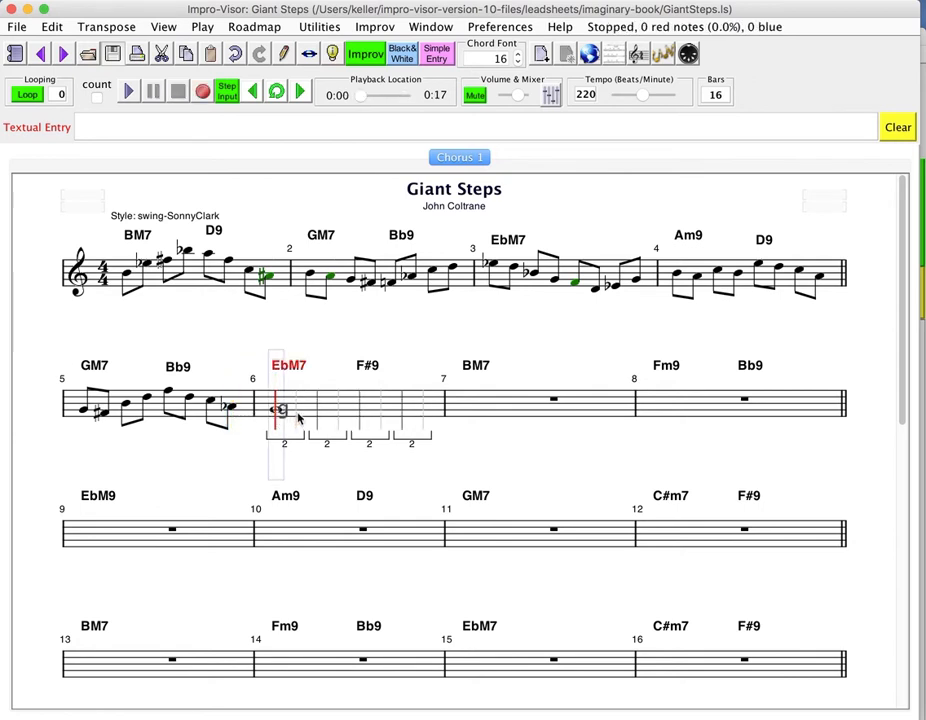
click(298, 412)
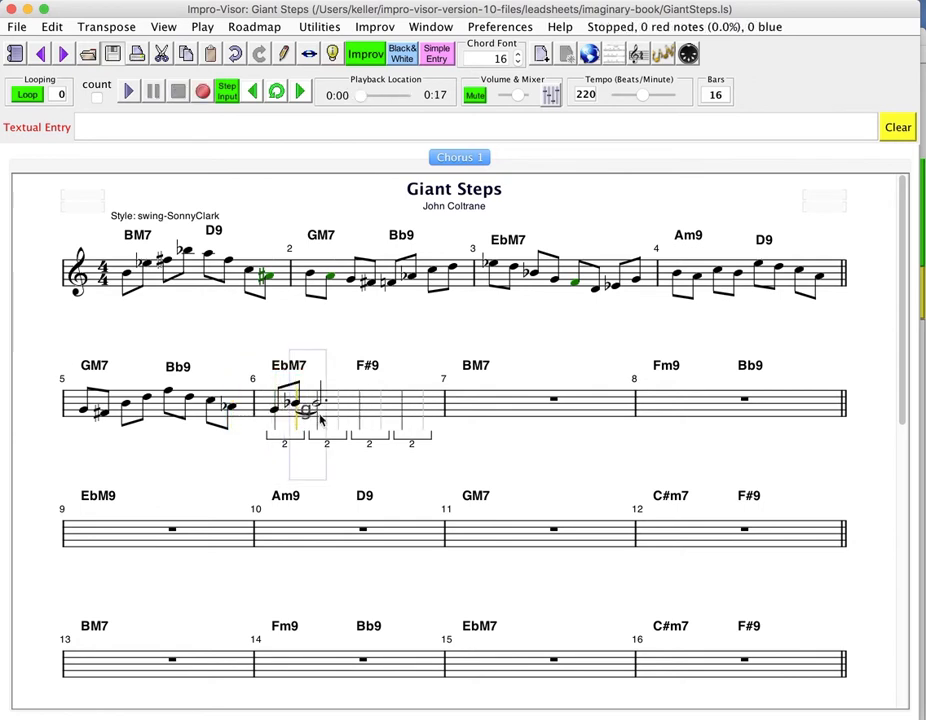
click(320, 415)
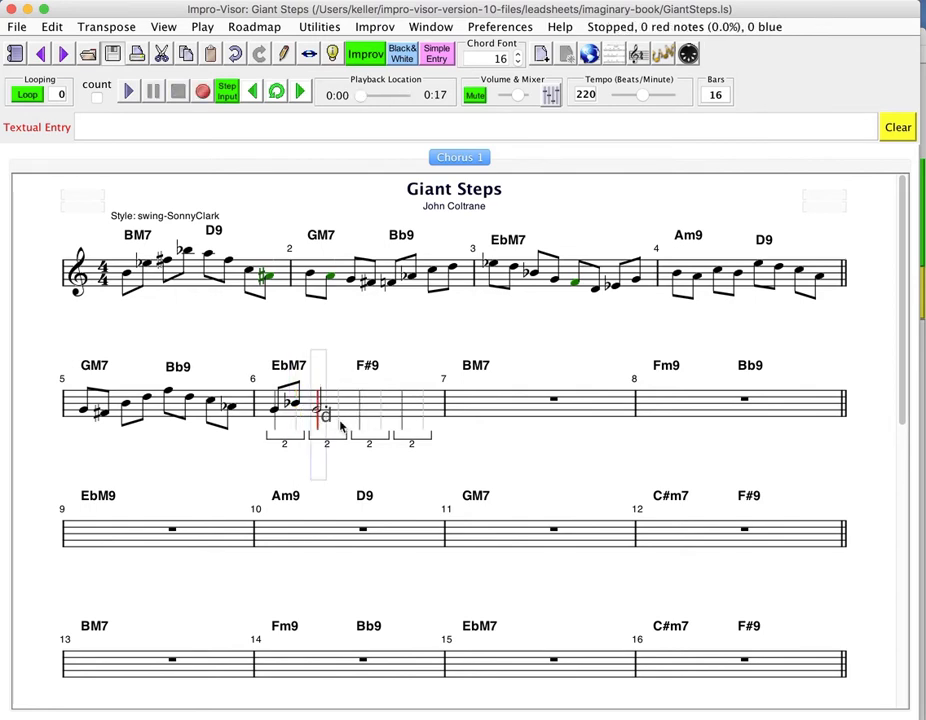
click(340, 423)
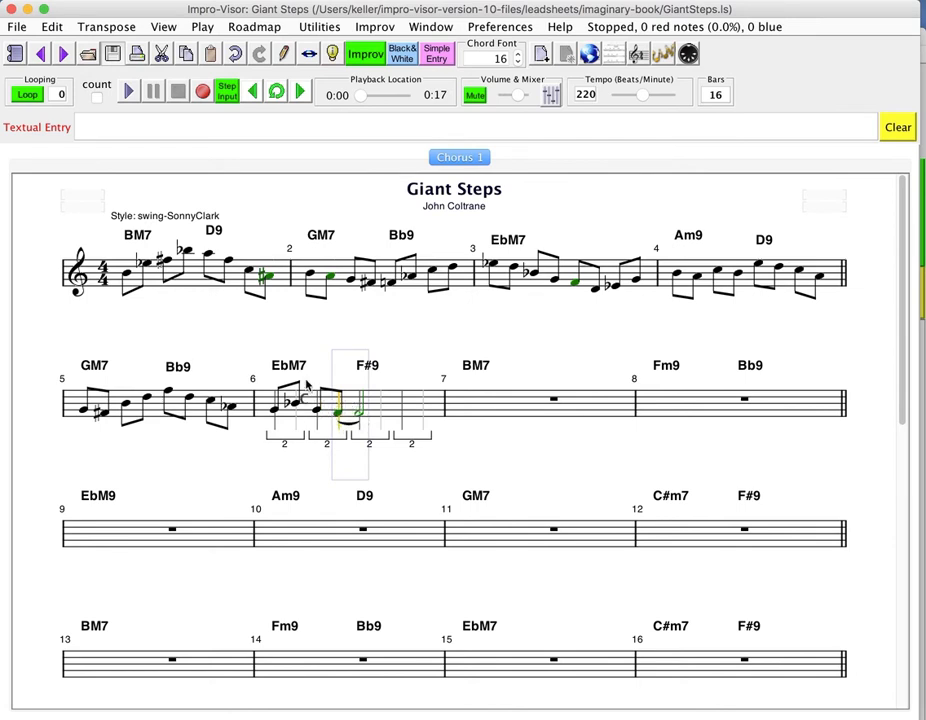
click(363, 416)
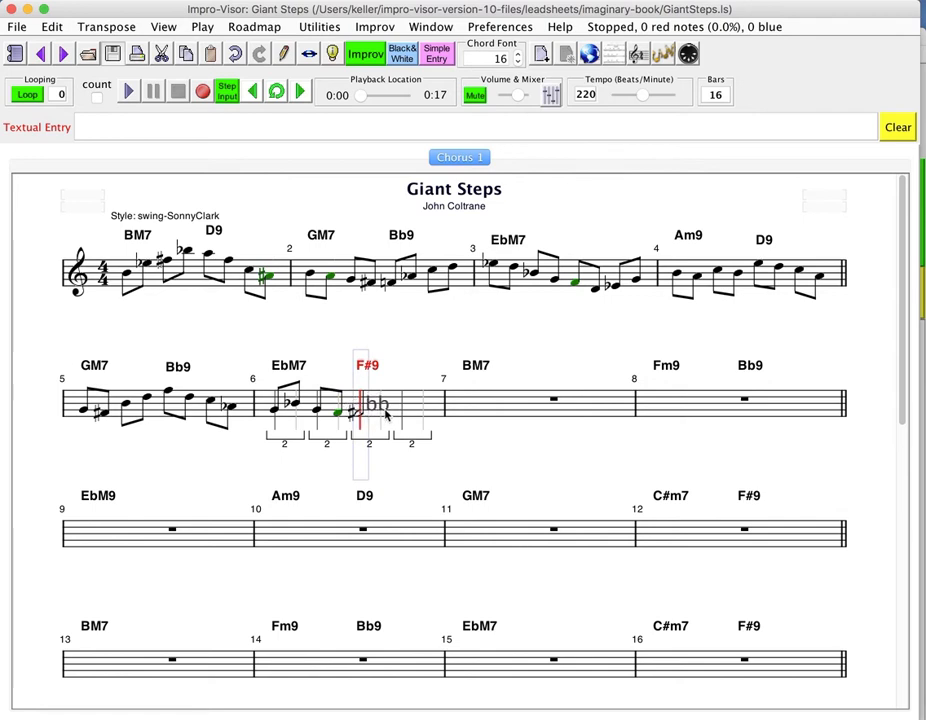
click(385, 411)
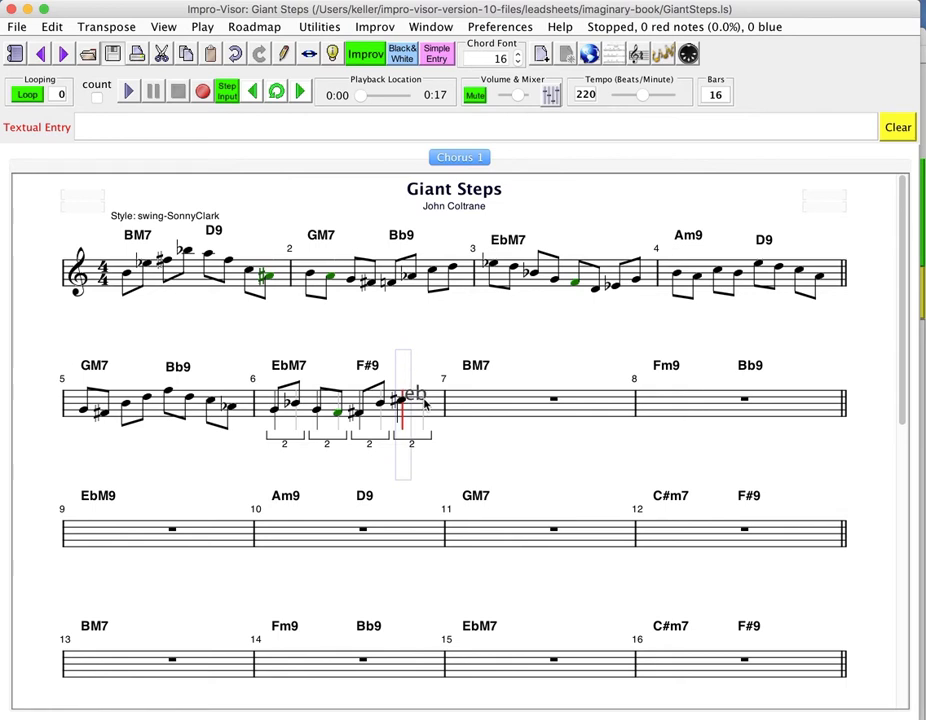
click(424, 403)
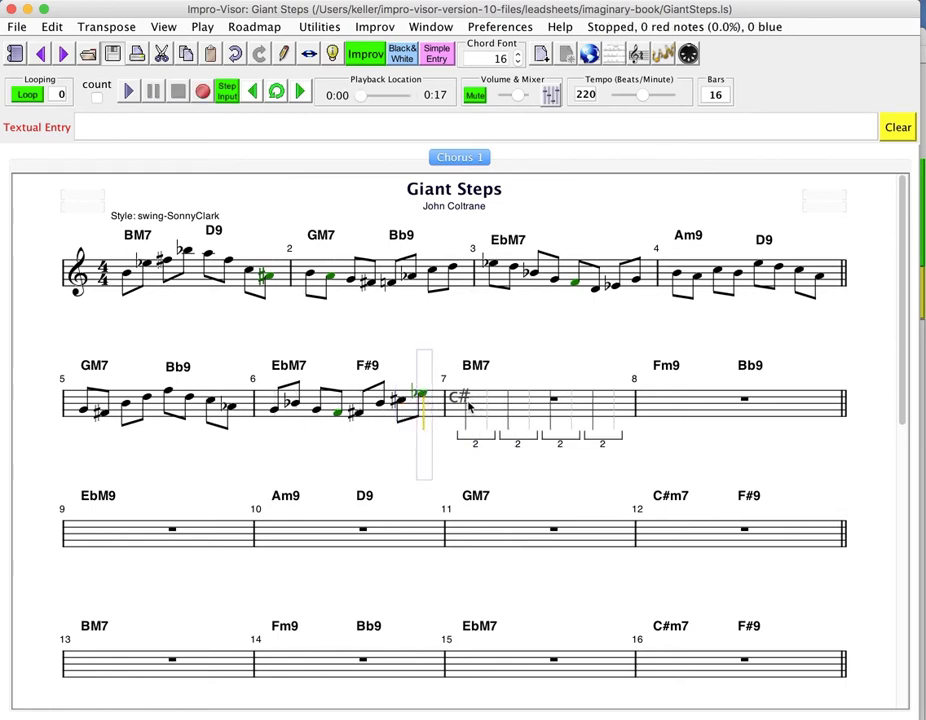
Change the last eighth note of bar 6 to E and start bar 7 on D# over BM7.
click(468, 404)
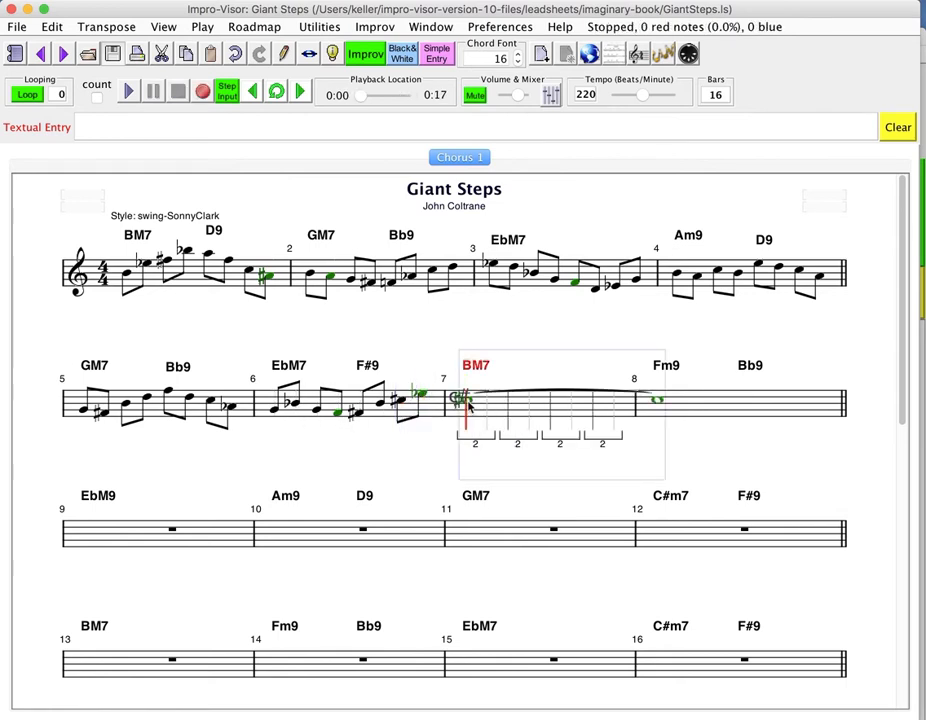
click(421, 403)
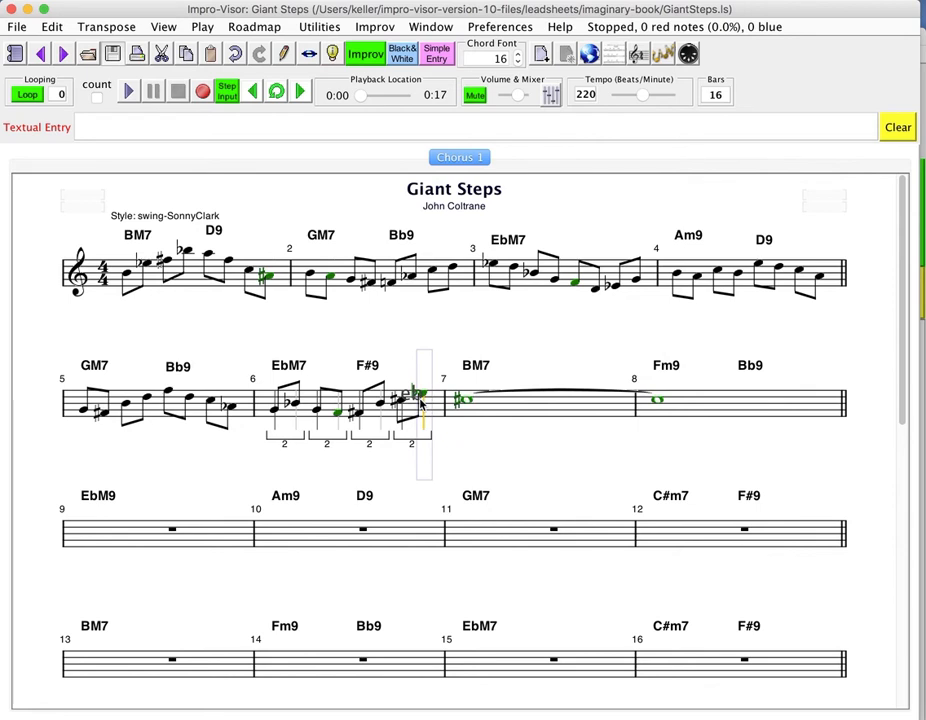
click(420, 400)
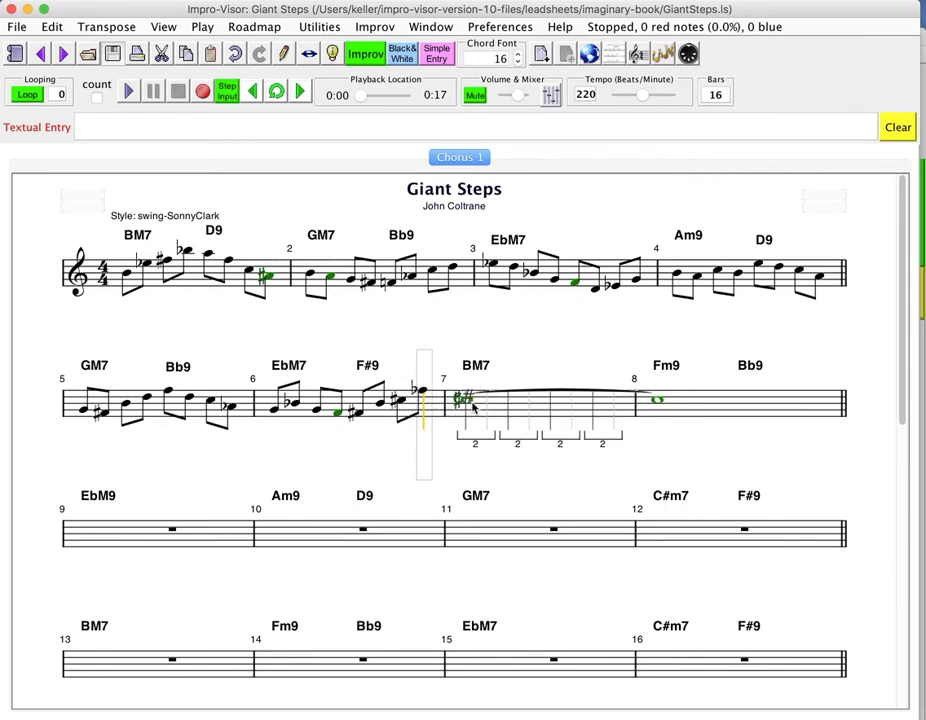
click(466, 408)
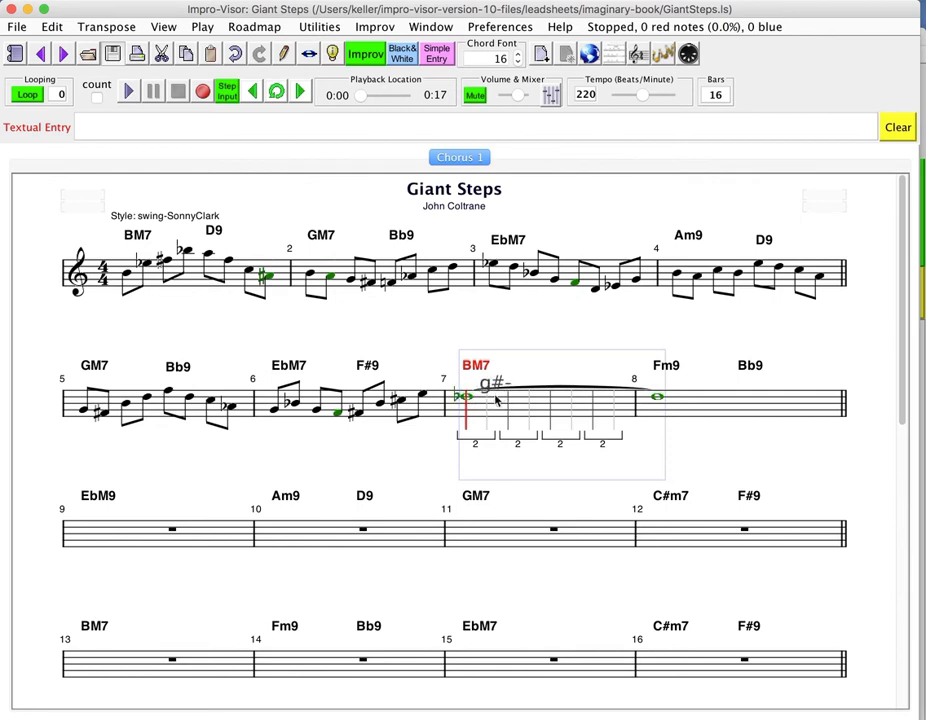
key(e)
key(e)
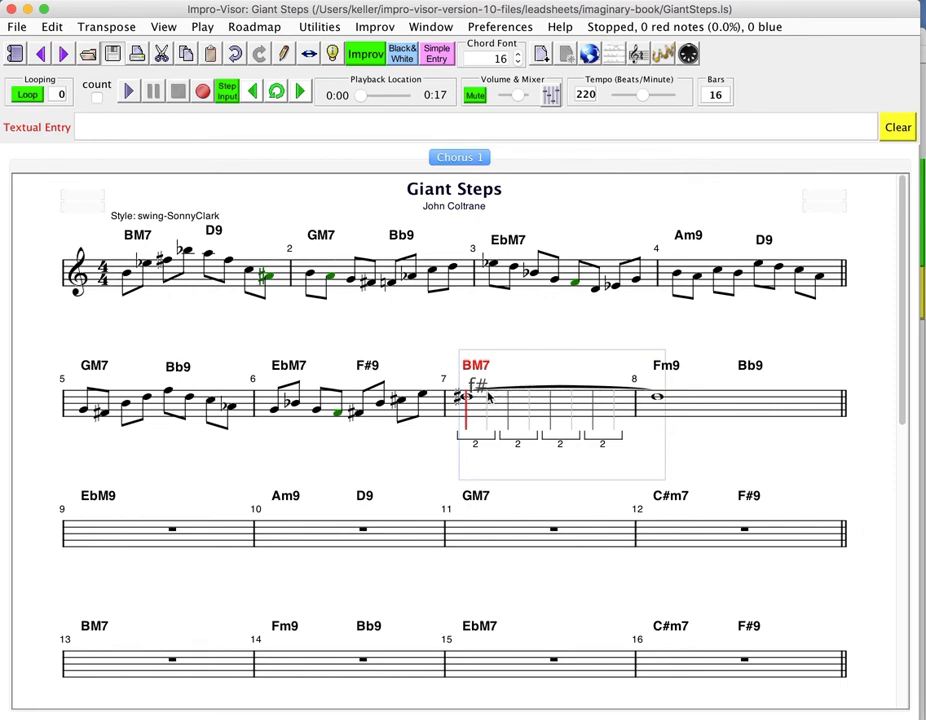
Continue bar 7 after the opening D# with eighth notes F#, C#, Bb, B and D#.
click(488, 397)
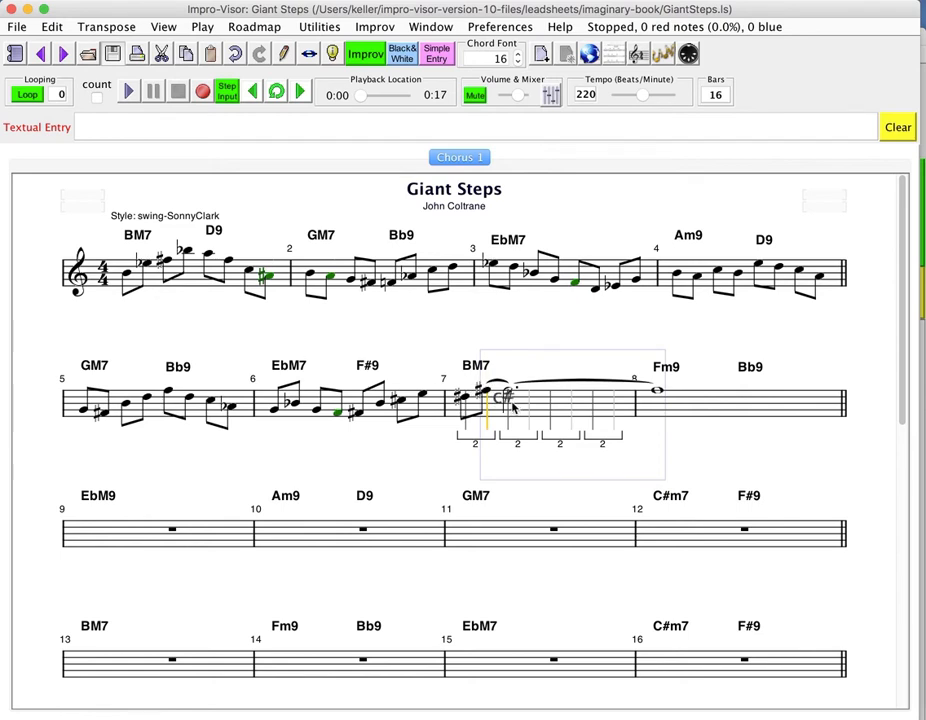
click(512, 403)
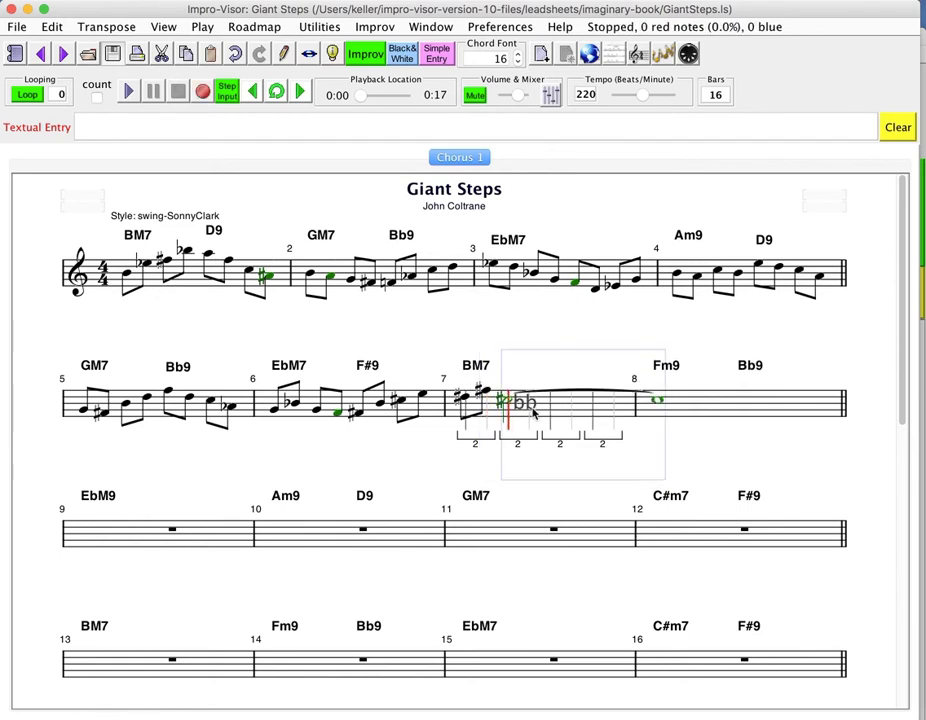
click(534, 410)
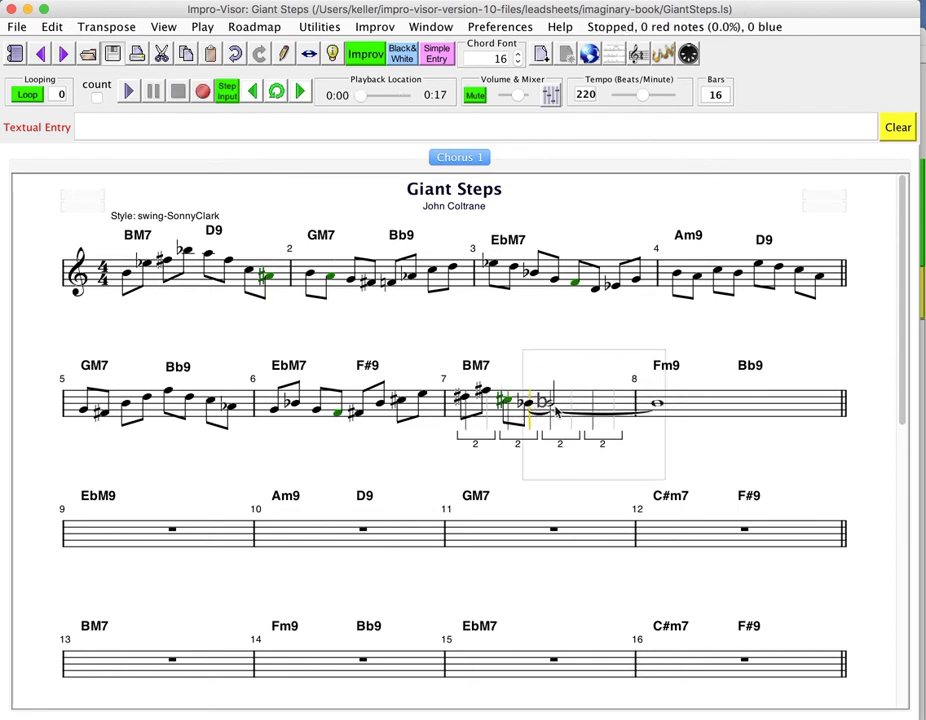
click(556, 401)
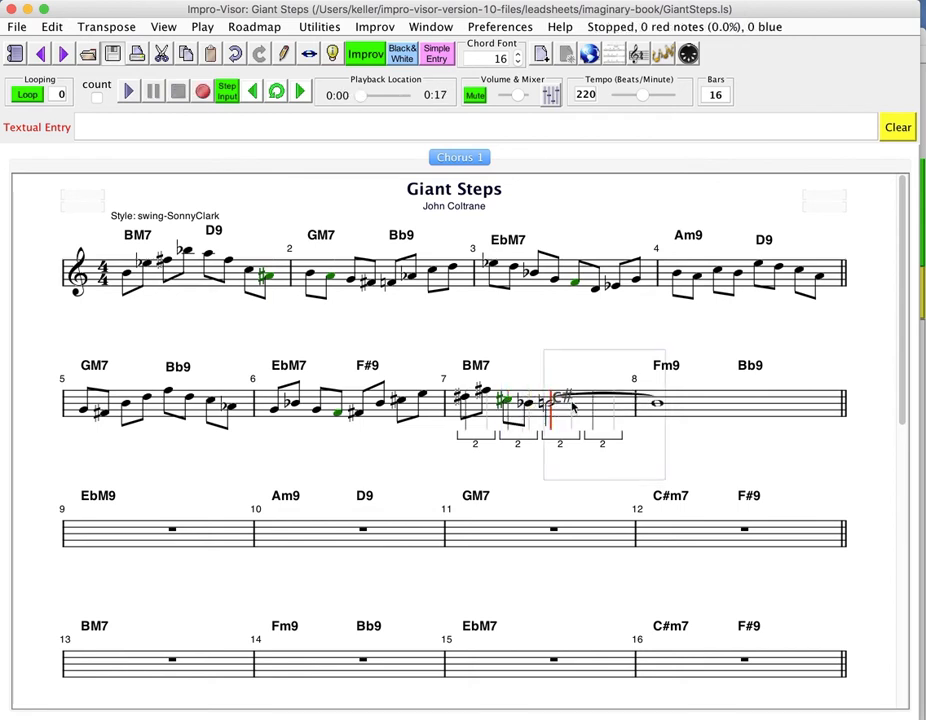
click(572, 404)
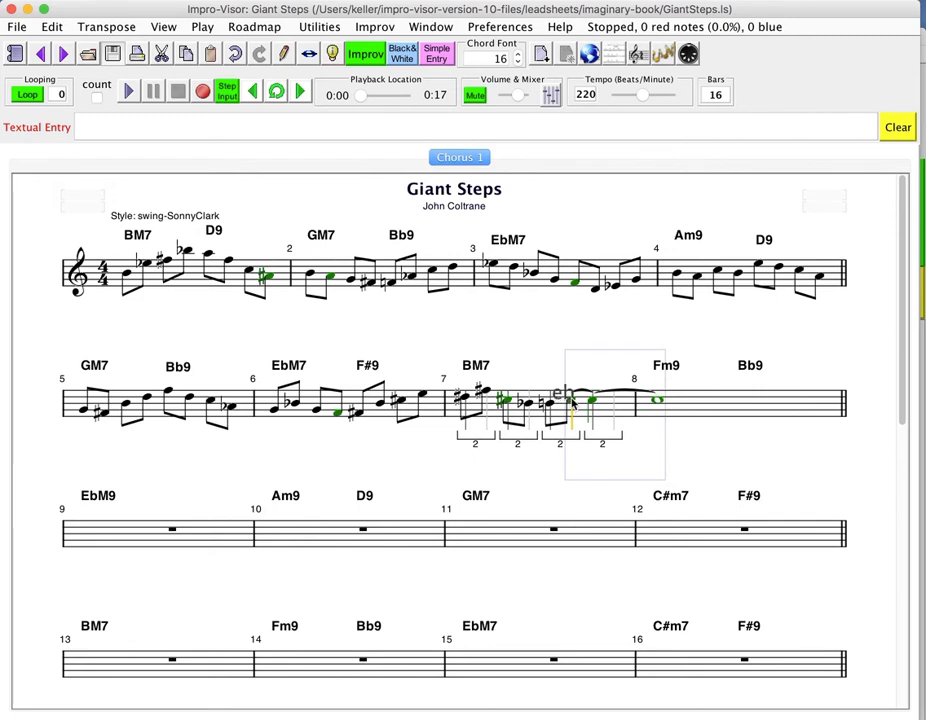
click(572, 402)
click(573, 401)
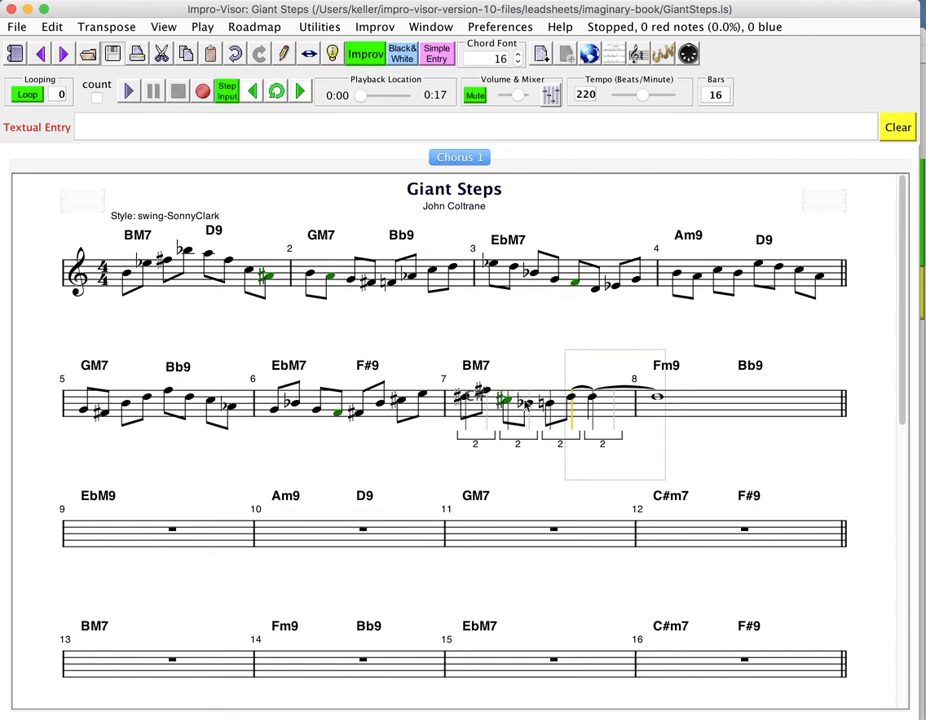
Respell the Bb in bar 7 as A# and end the bar with C#.
shift+click(530, 412)
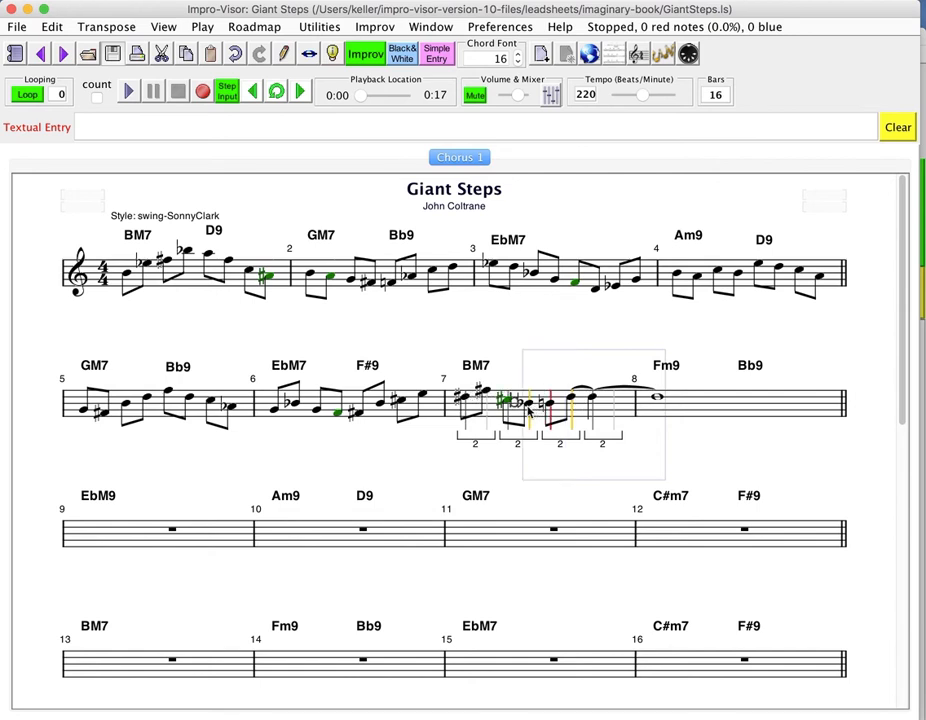
click(530, 412)
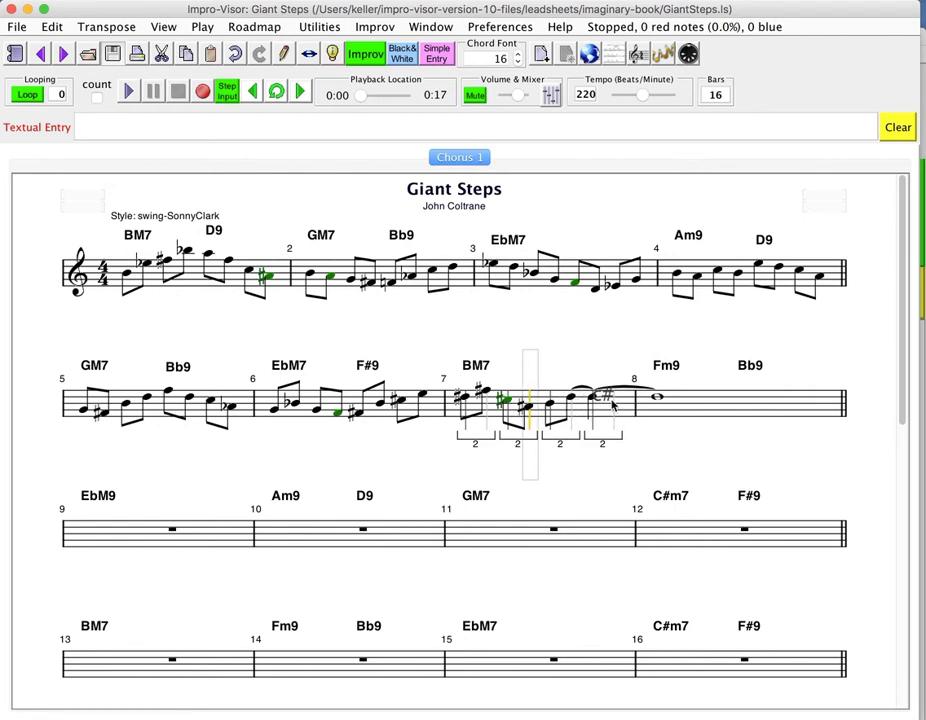
click(613, 403)
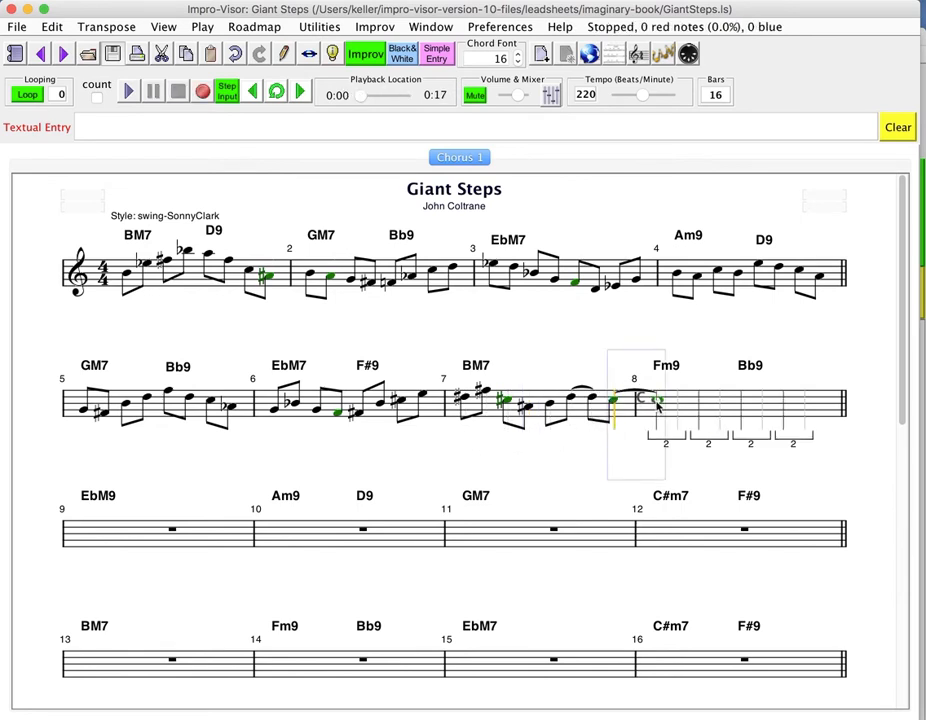
Fill bar 8 with eighth notes C, Ab, F and Eb over Fm9, followed by D, F, Bb and D over Bb9.
click(658, 401)
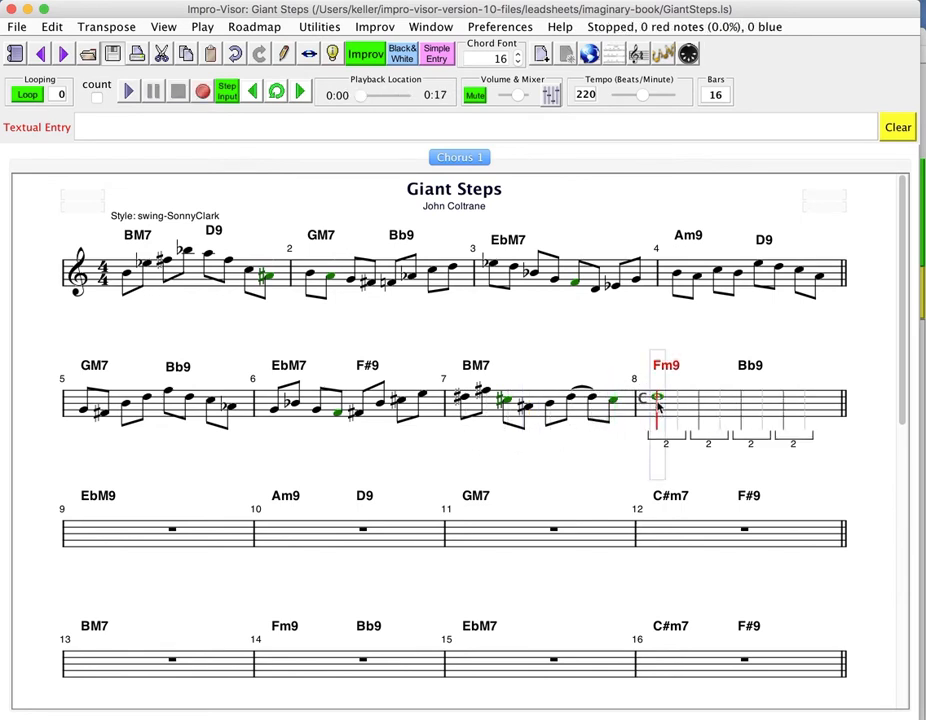
click(657, 401)
click(683, 418)
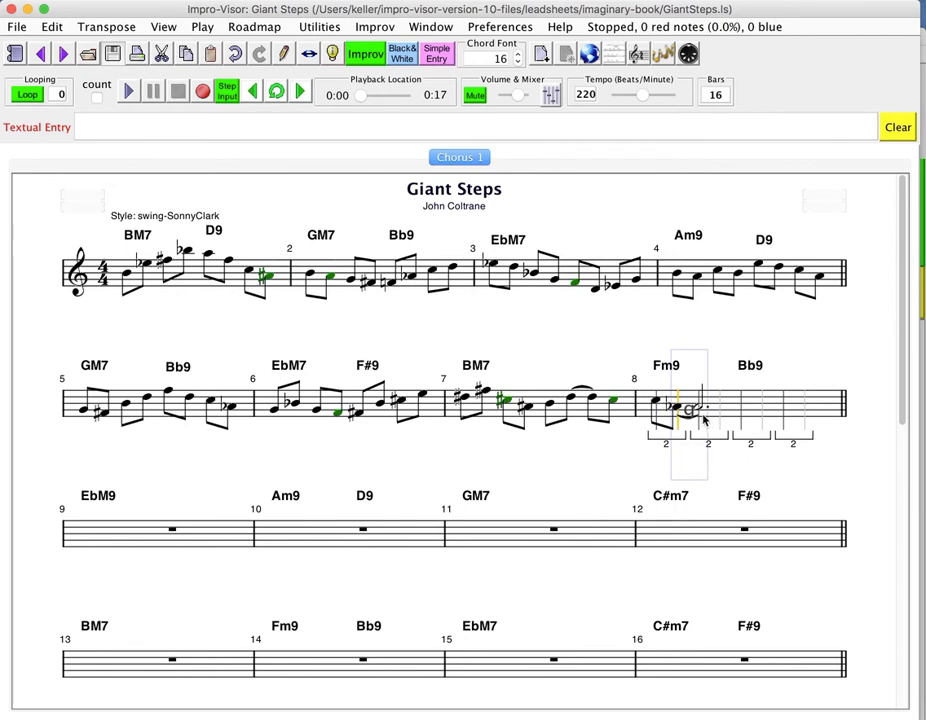
click(703, 420)
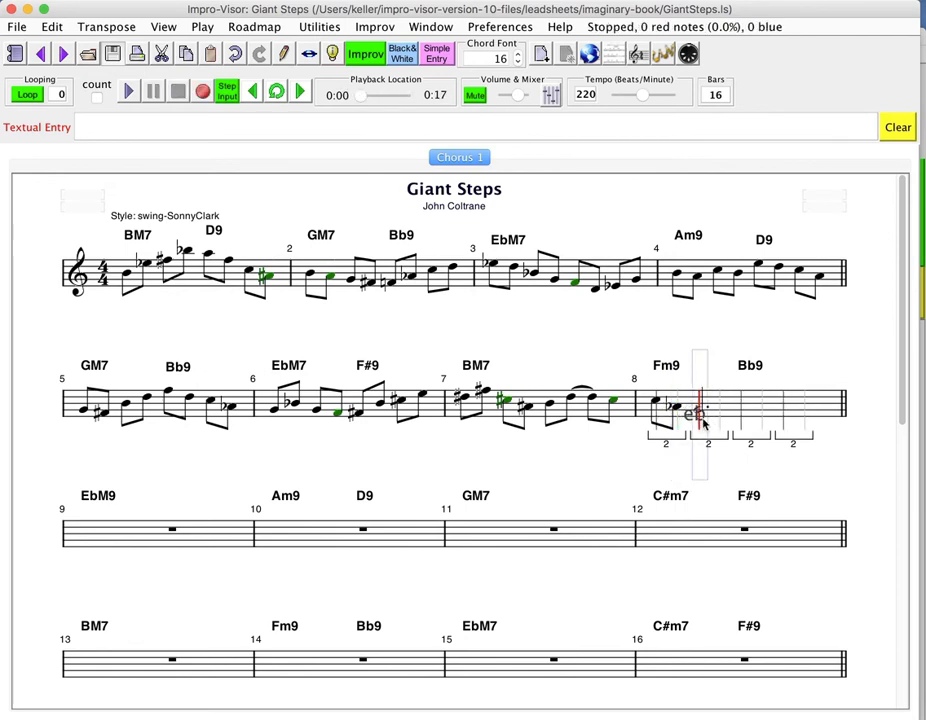
click(703, 424)
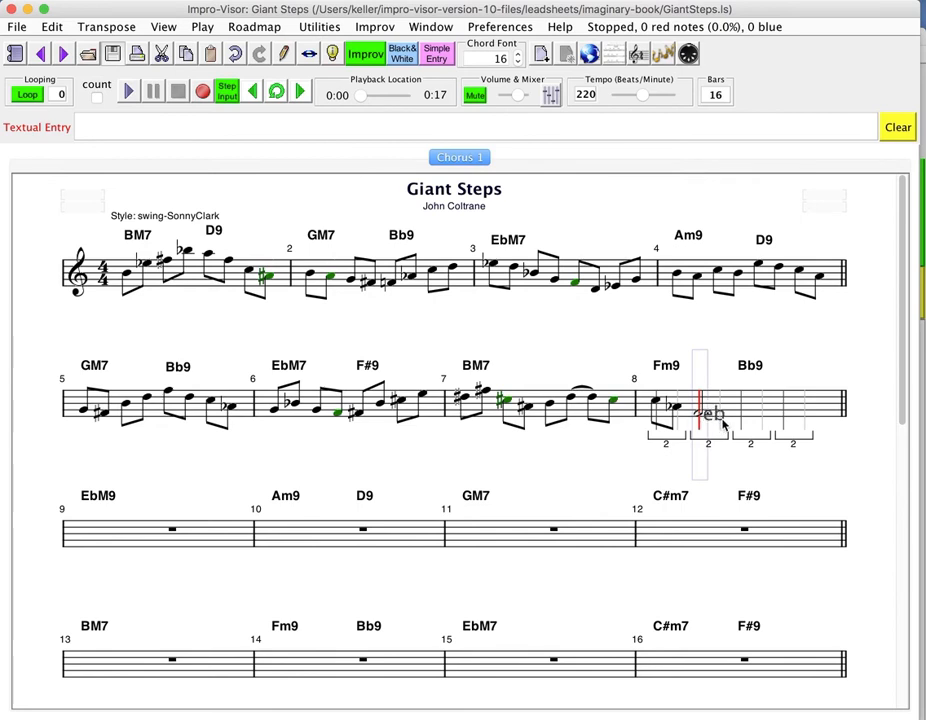
click(740, 427)
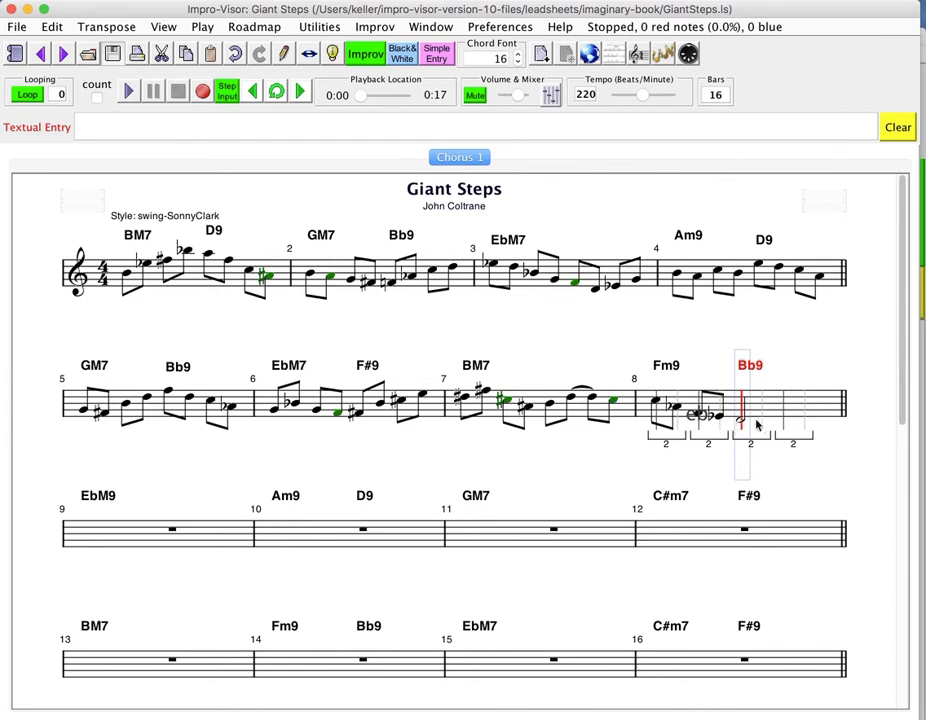
click(763, 422)
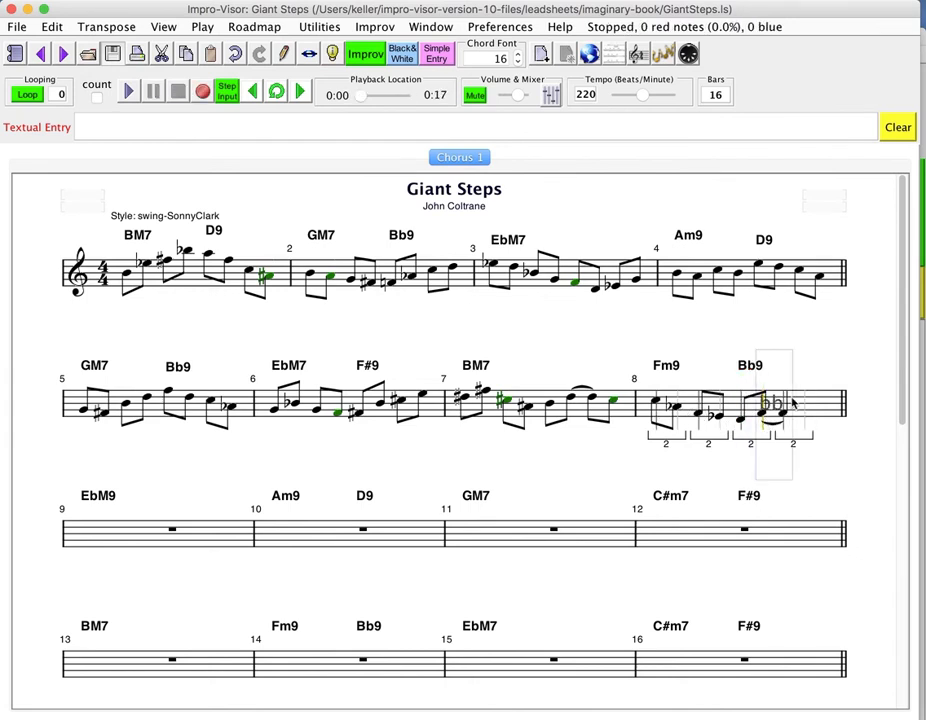
click(783, 412)
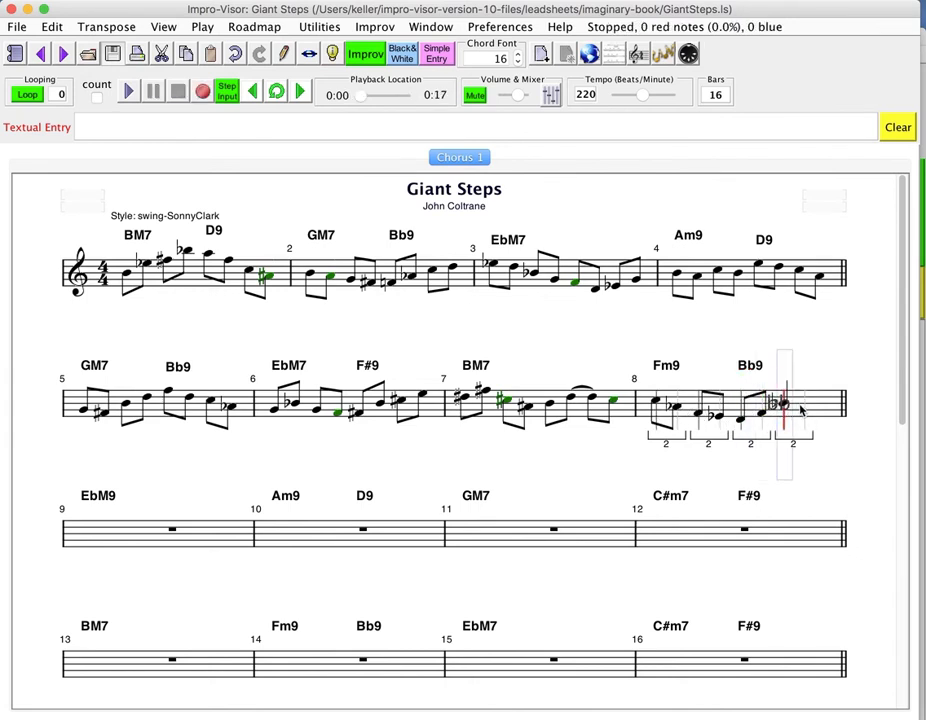
click(806, 405)
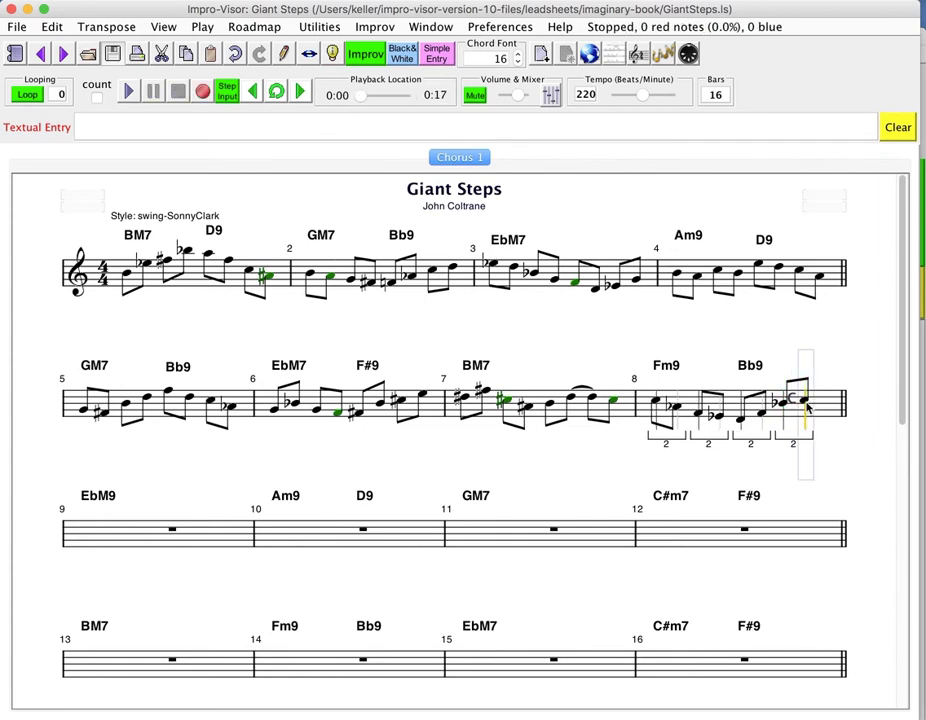
click(807, 402)
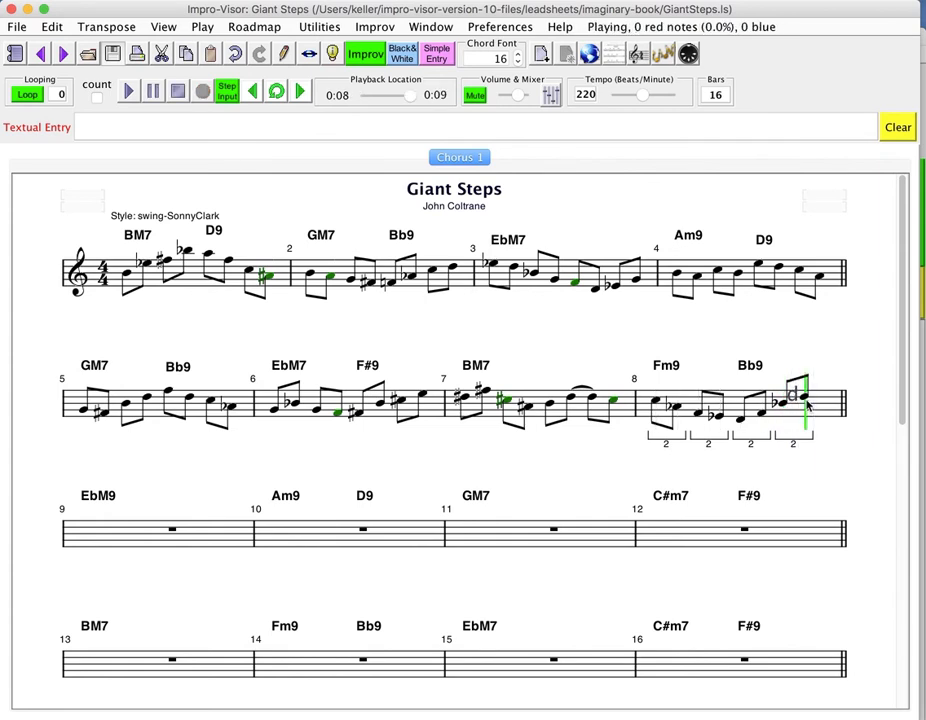
Fill bar 9 with eighth notes Eb, D, Bb, G, D, Eb, G and Bb over EbM9.
click(125, 540)
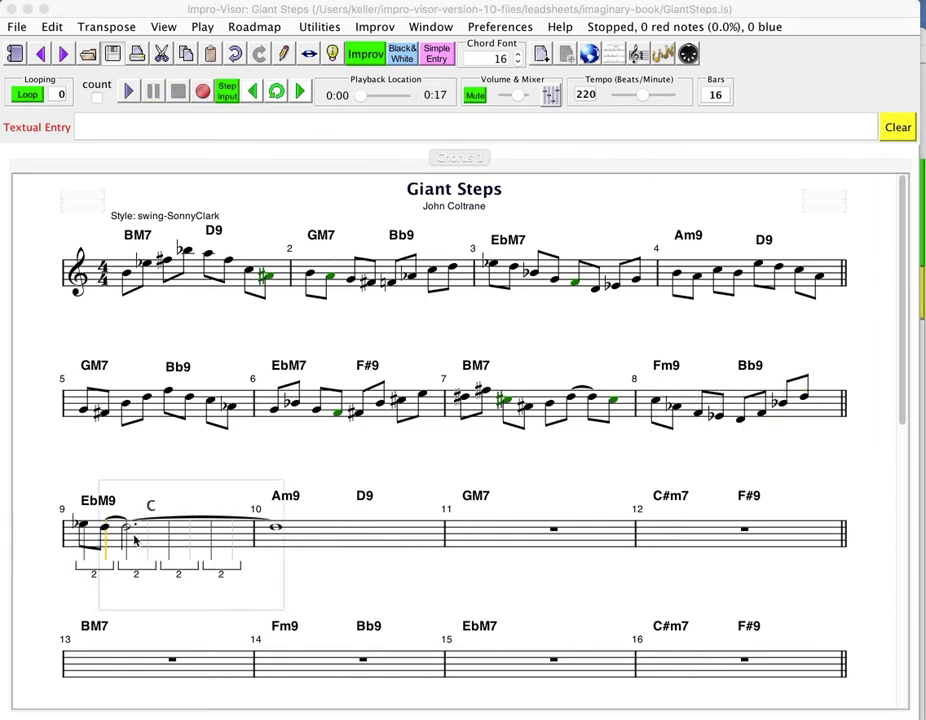
click(127, 541)
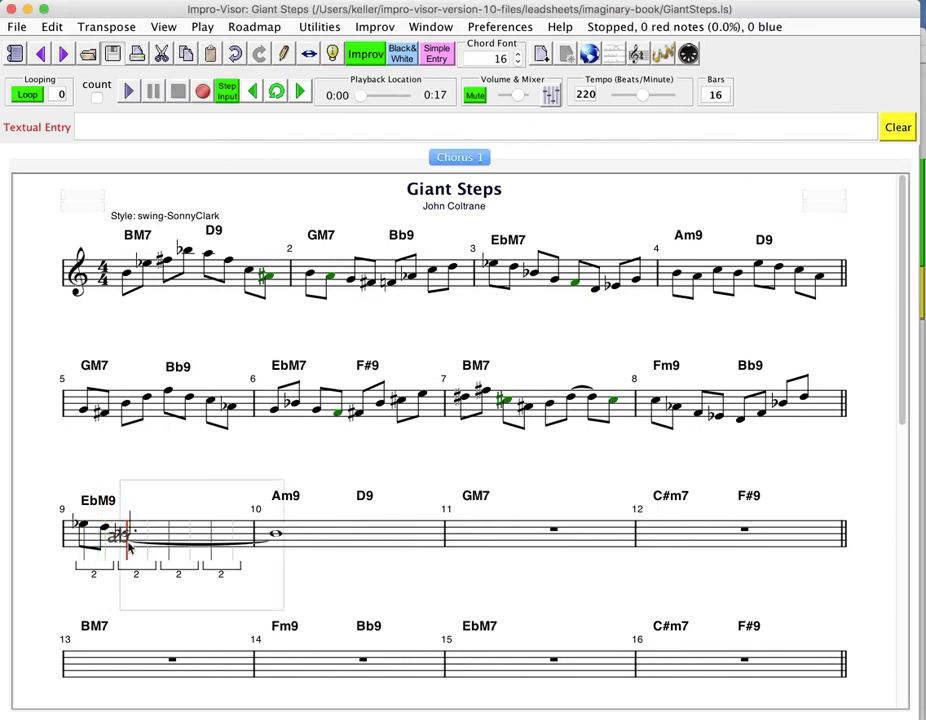
click(150, 547)
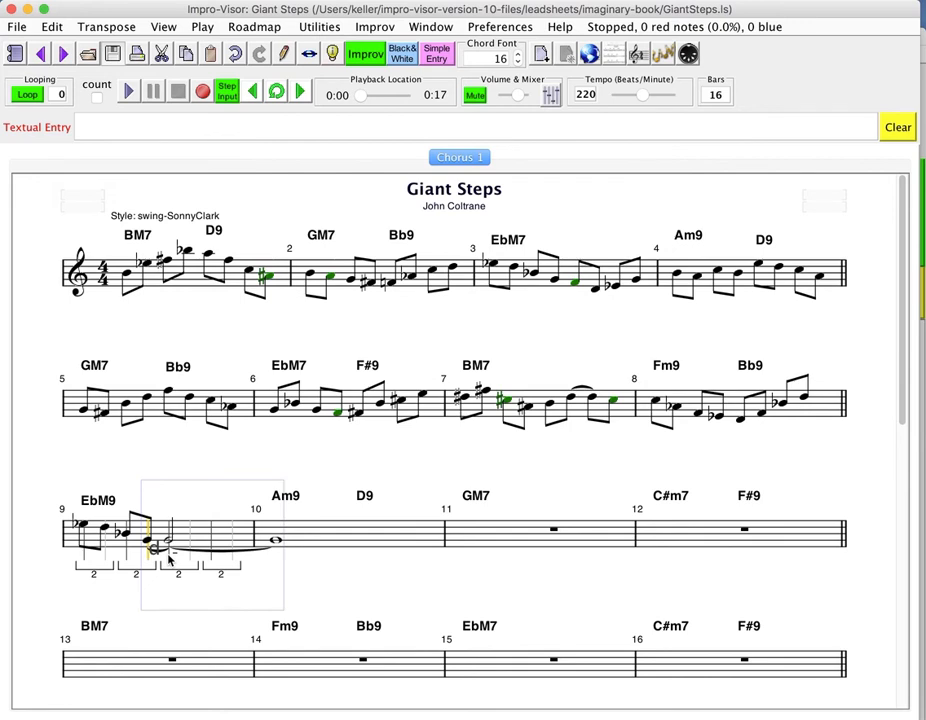
click(170, 556)
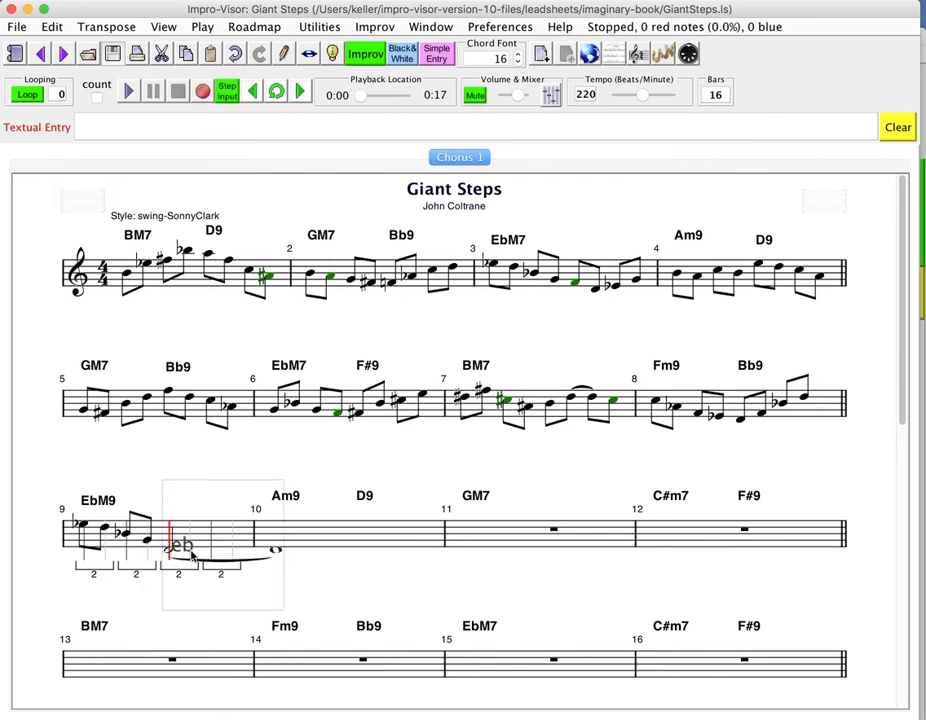
click(192, 553)
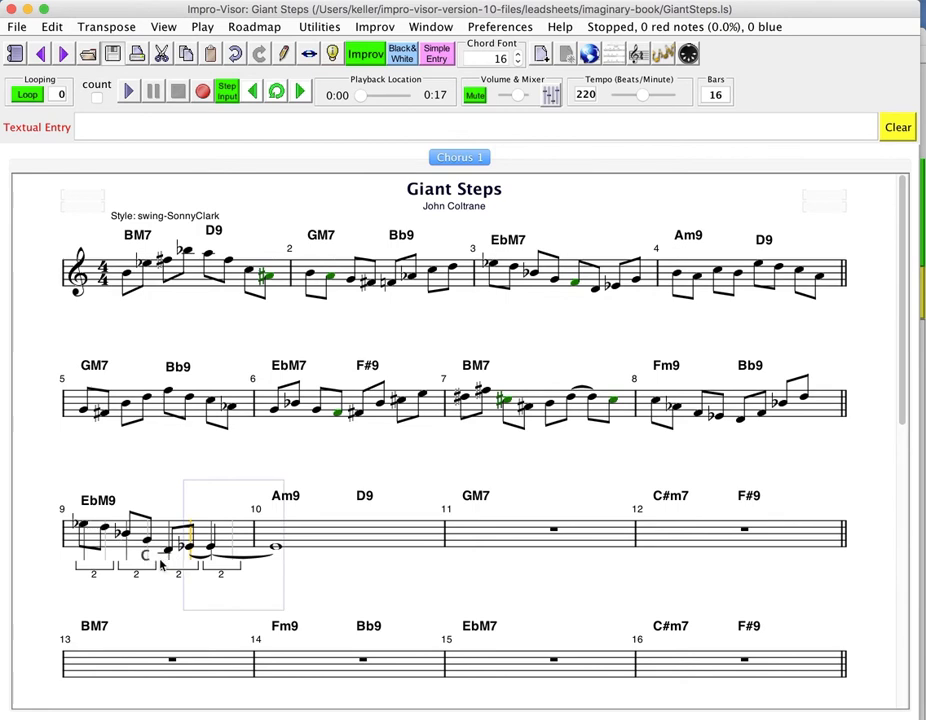
click(214, 547)
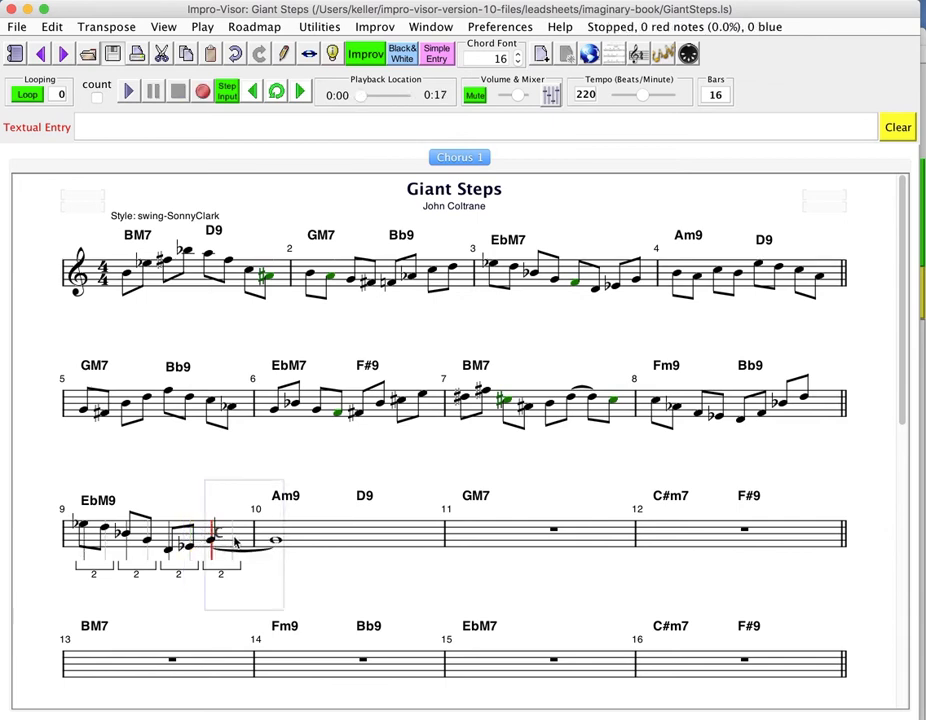
click(232, 541)
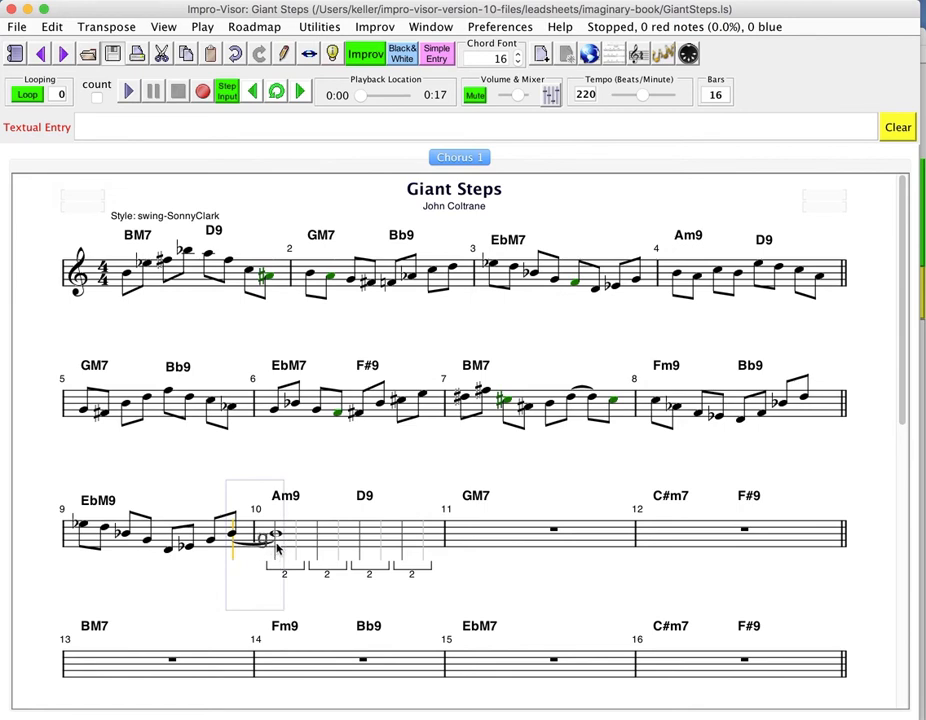
Fill bar 10 with eighth notes A, C, B and G over Am9, followed by F#, A, C and E over D9.
click(275, 547)
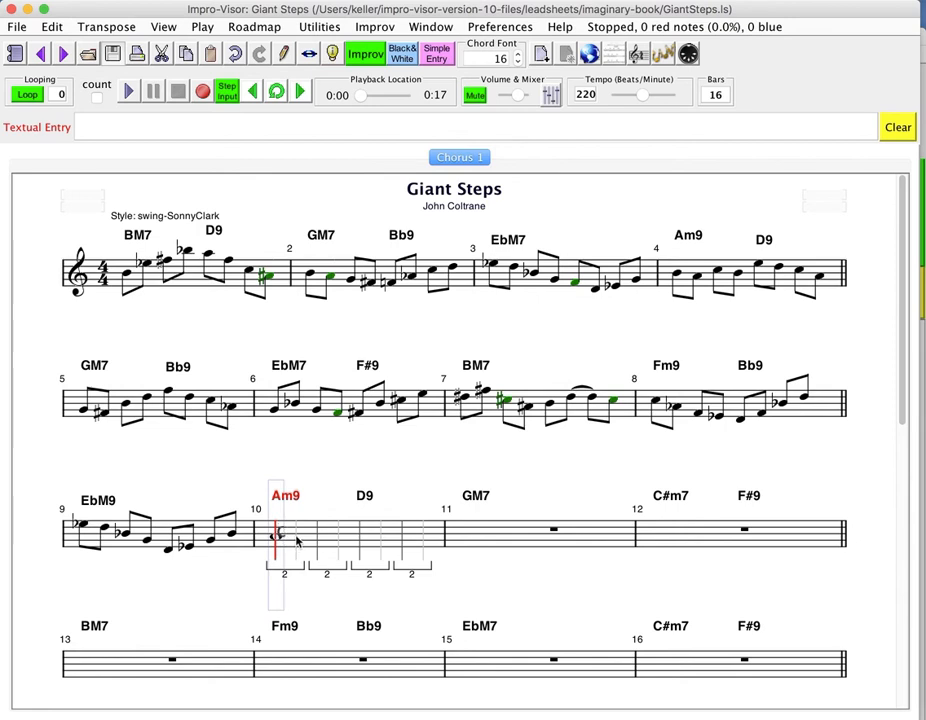
click(297, 542)
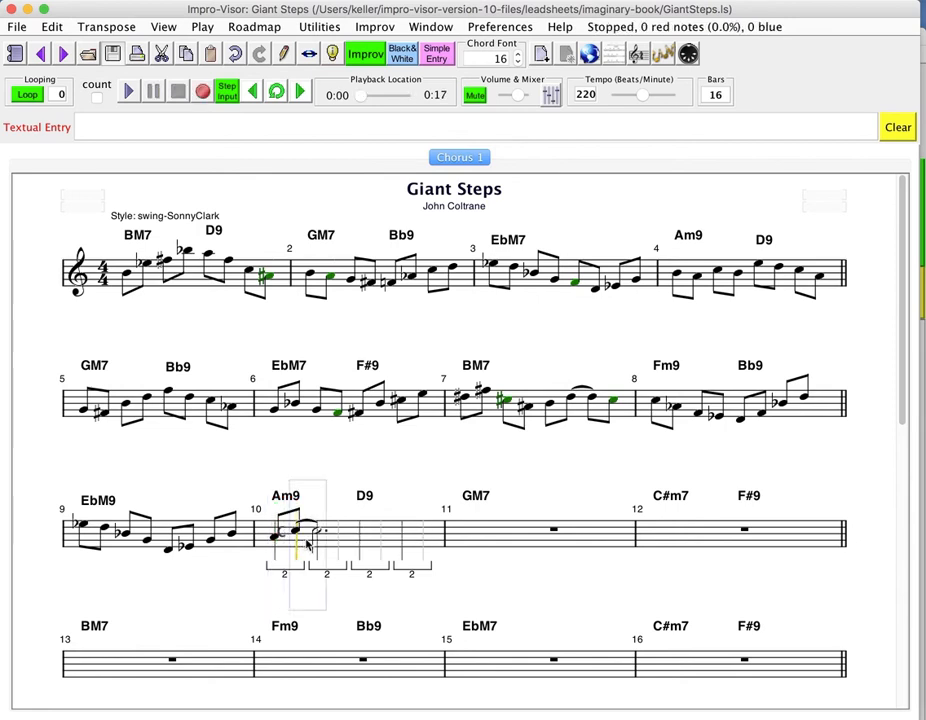
click(317, 542)
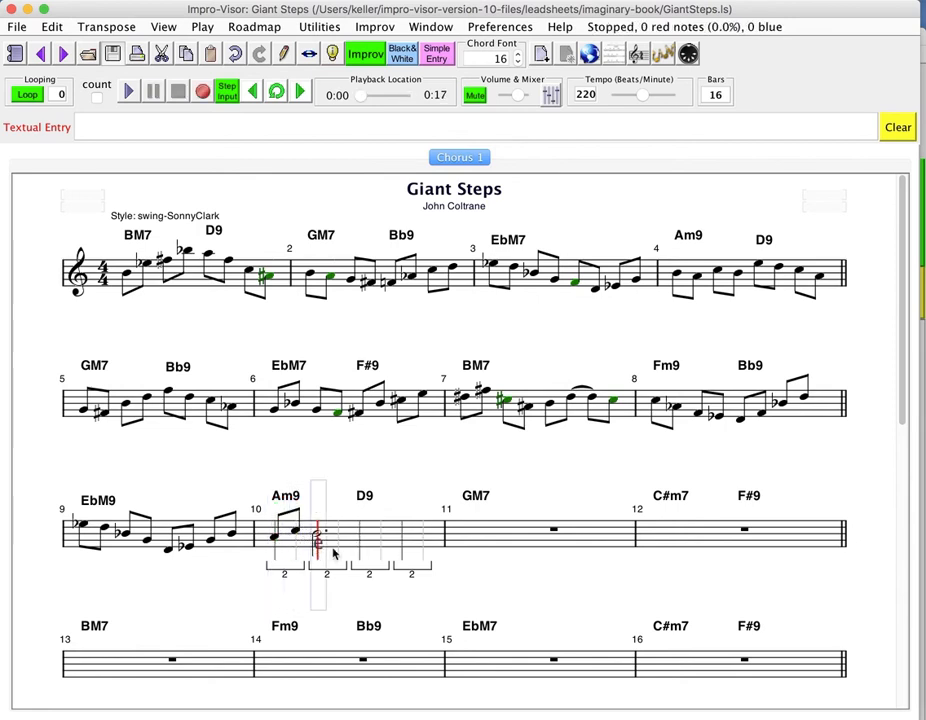
click(340, 545)
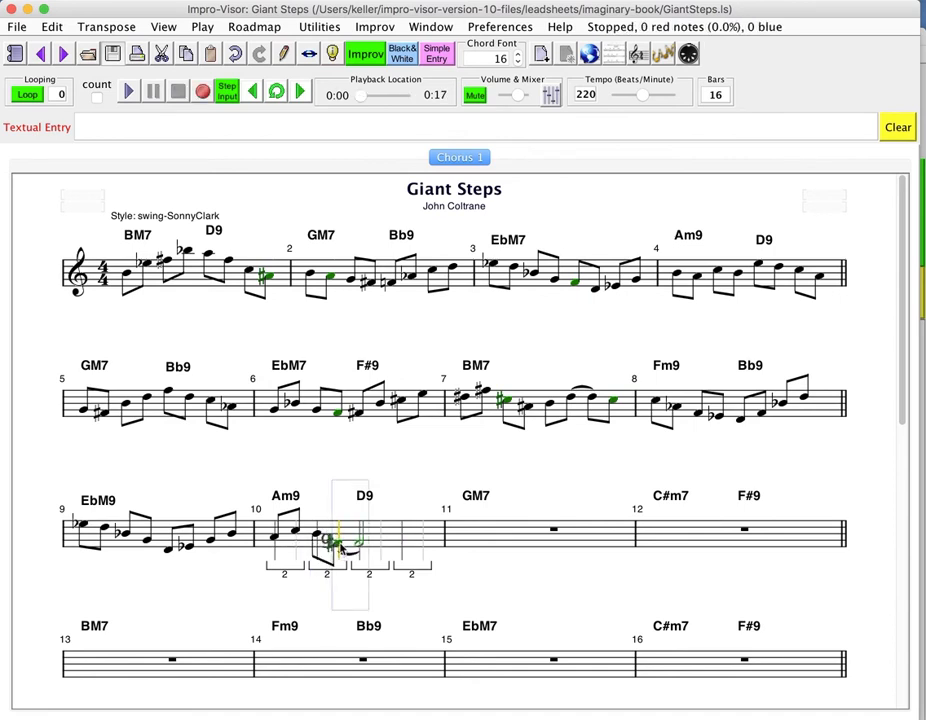
click(355, 547)
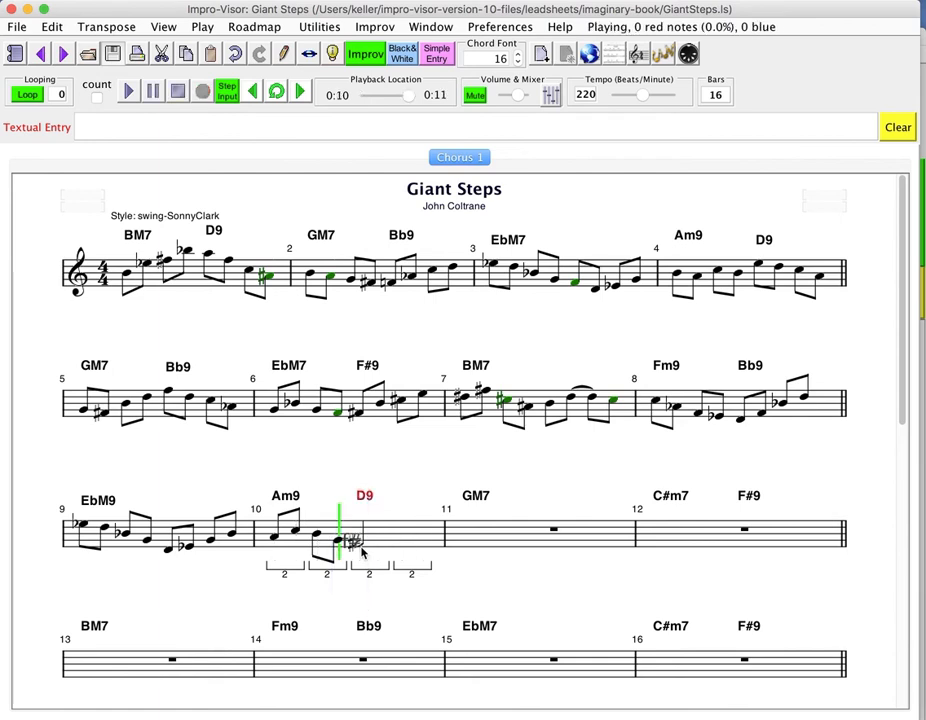
click(382, 538)
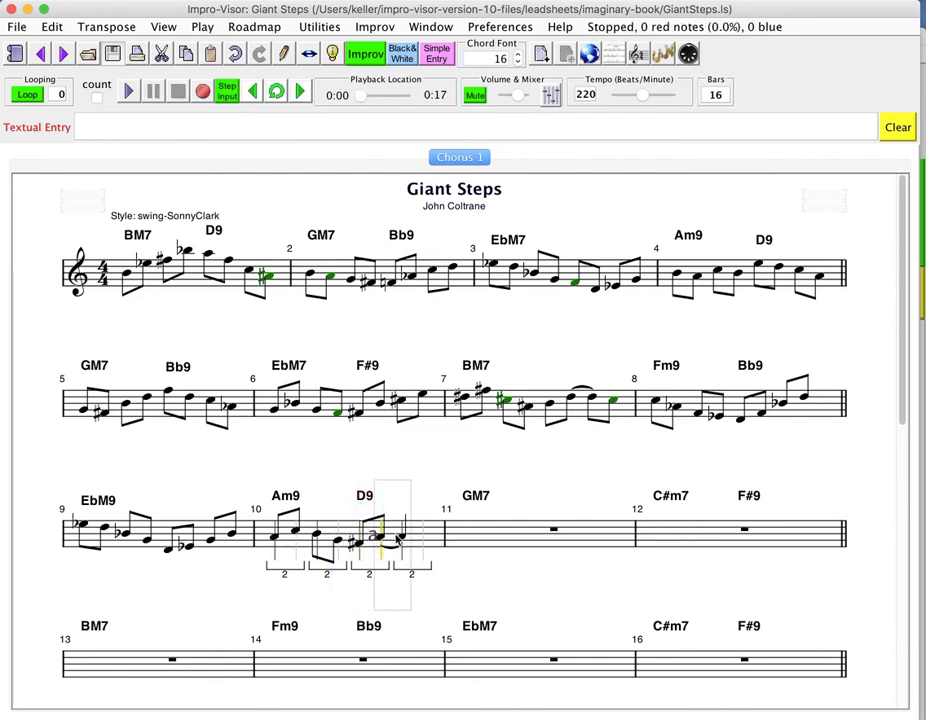
click(400, 530)
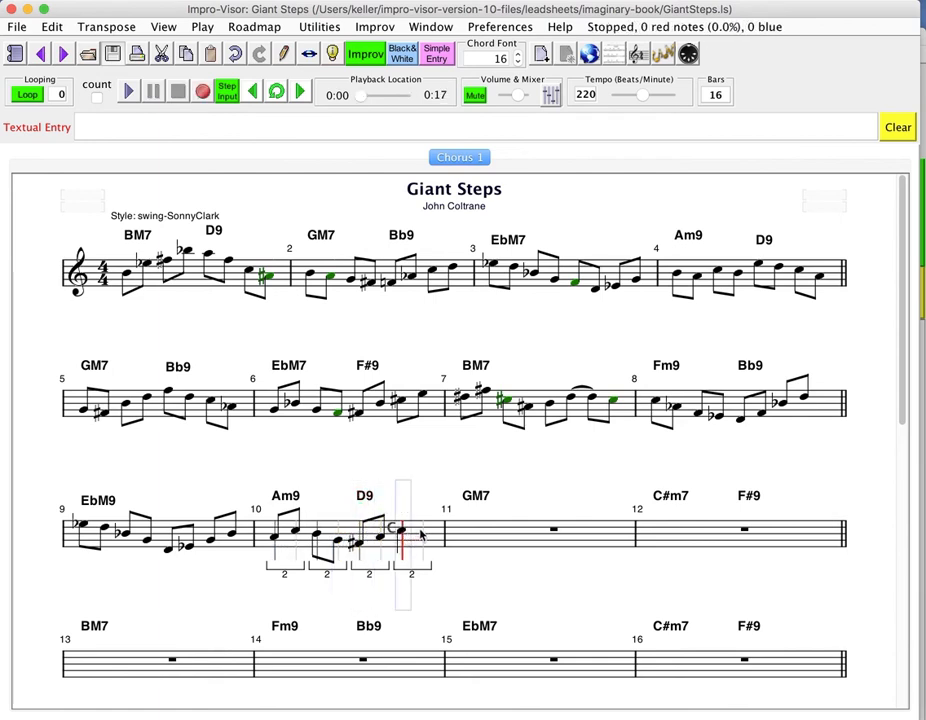
click(420, 532)
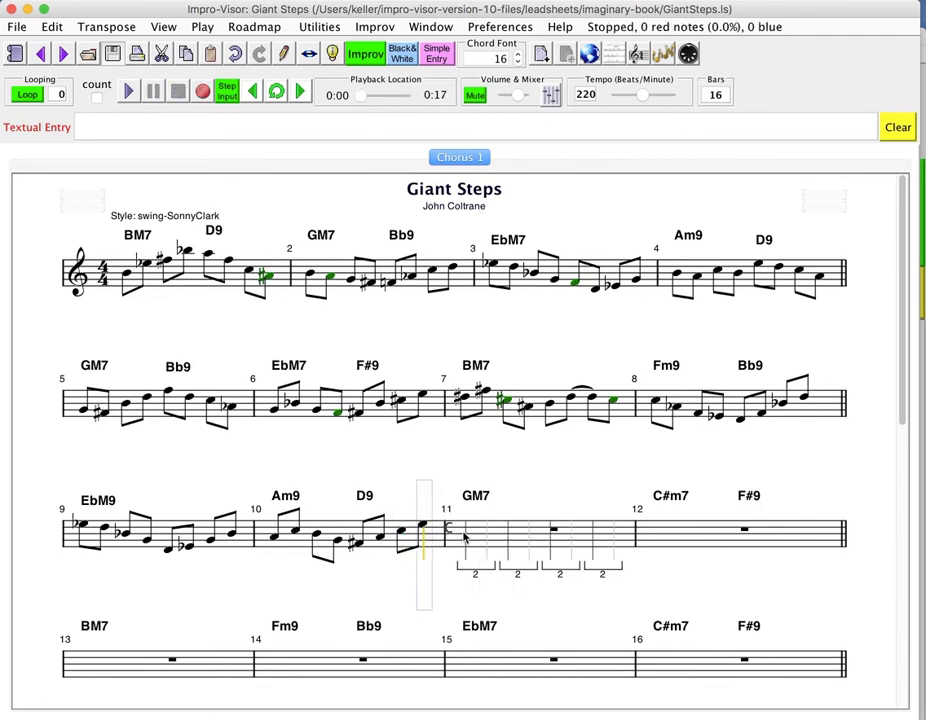
Fill bar 11 with eighth notes D, B, A, G, F#, B, D and F# over GM7.
click(463, 537)
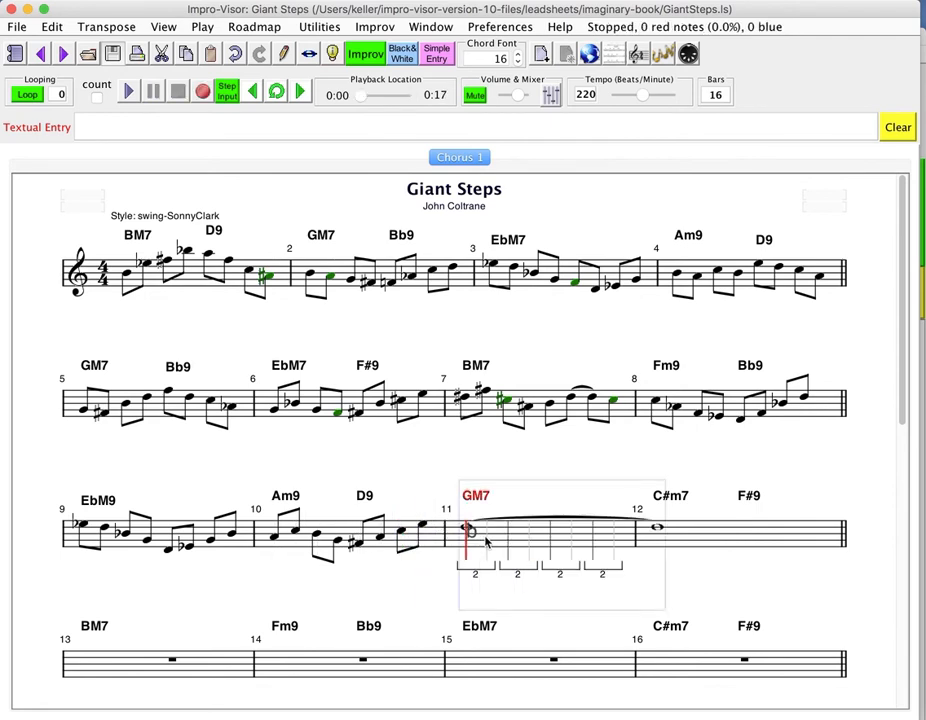
click(487, 539)
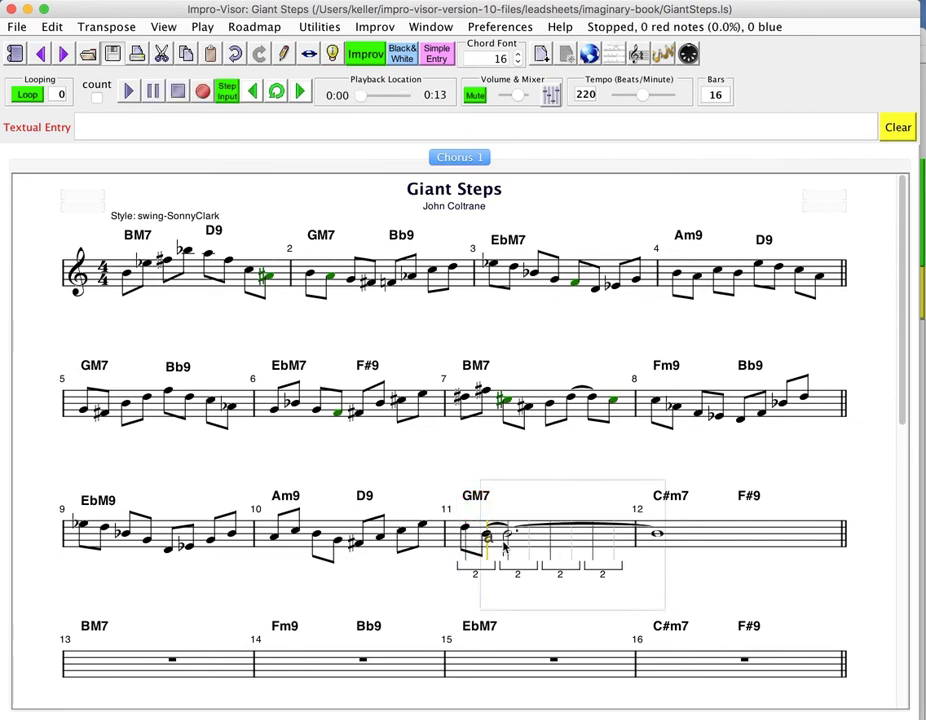
click(509, 541)
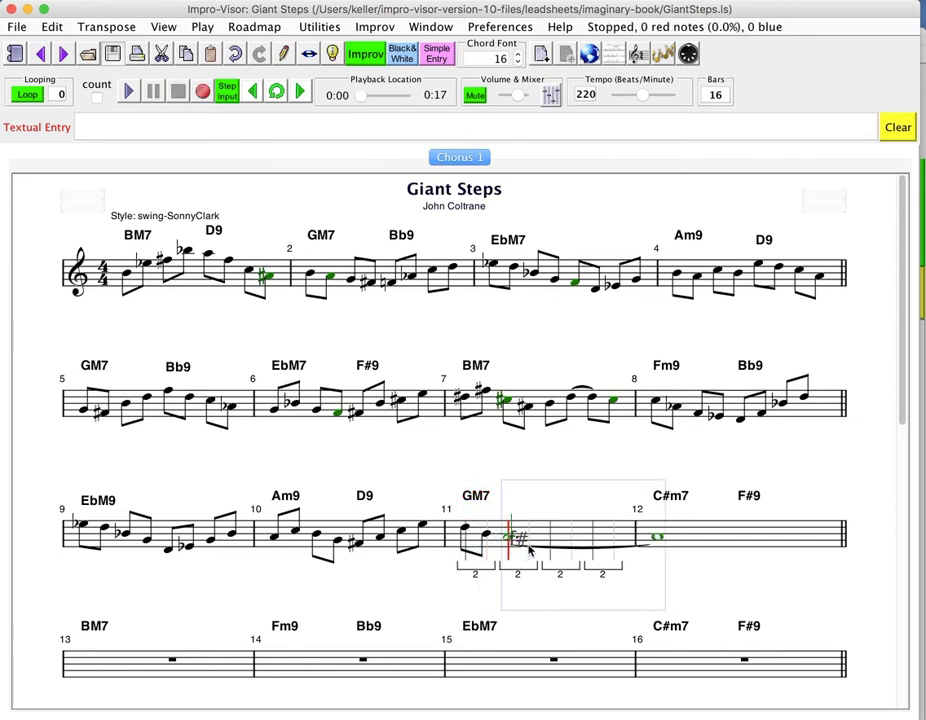
click(530, 547)
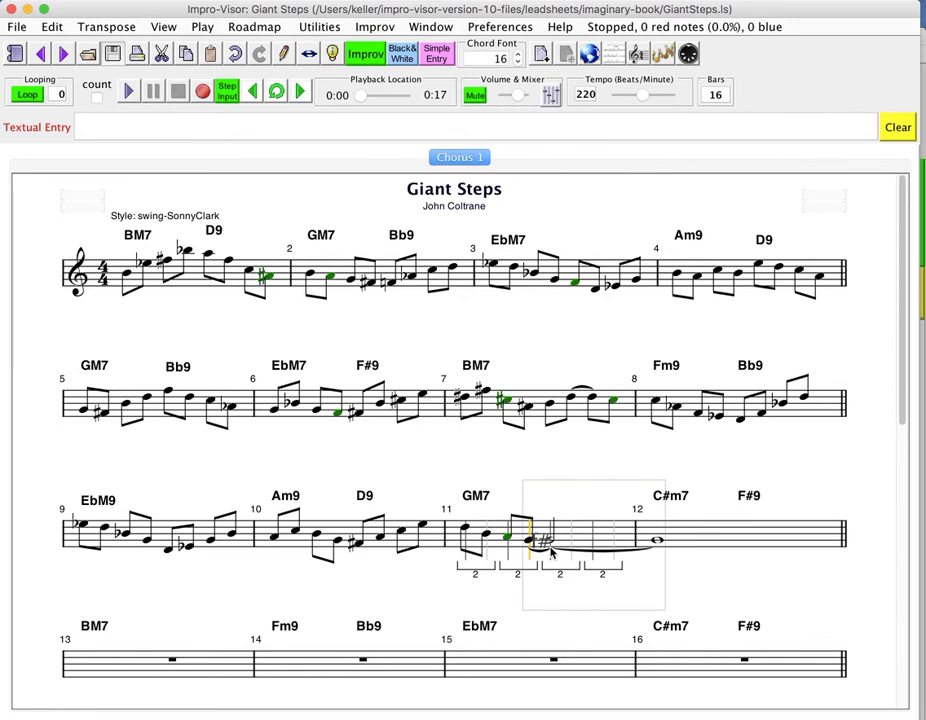
click(552, 548)
click(573, 541)
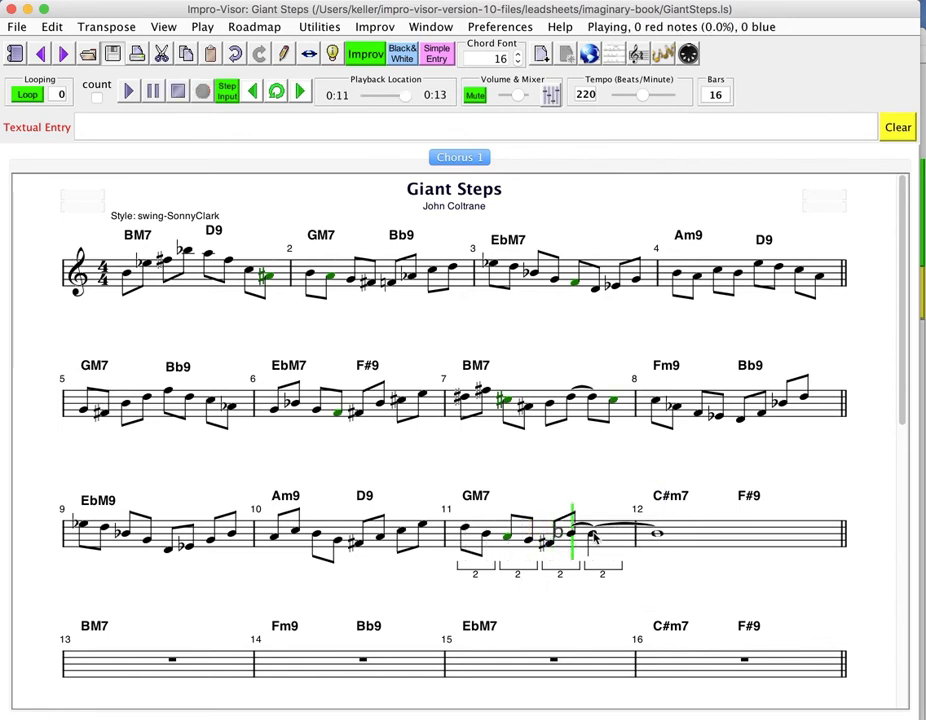
click(593, 538)
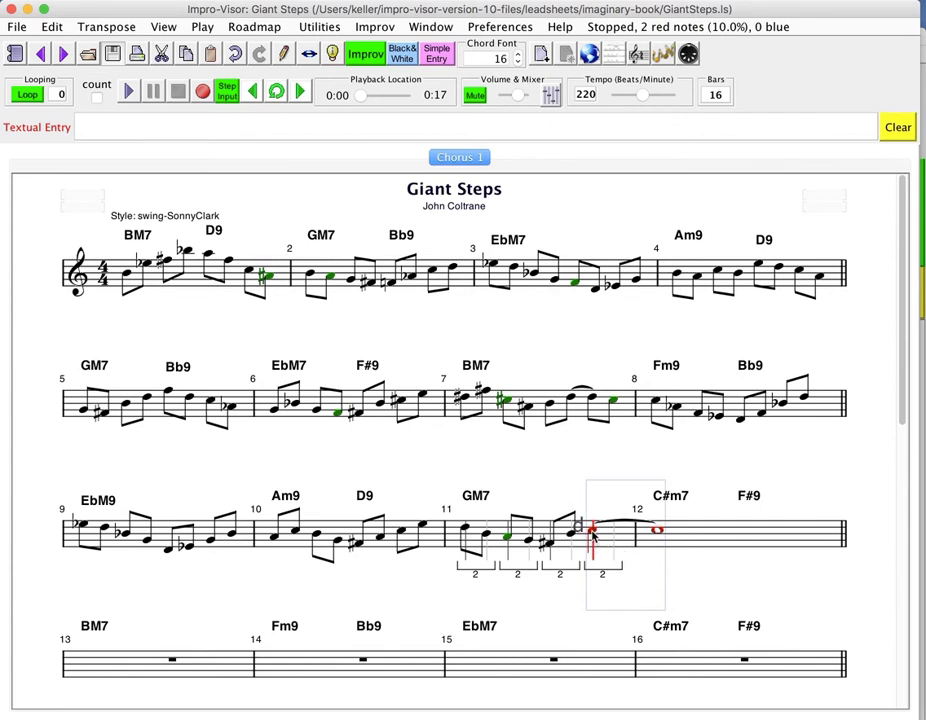
click(592, 538)
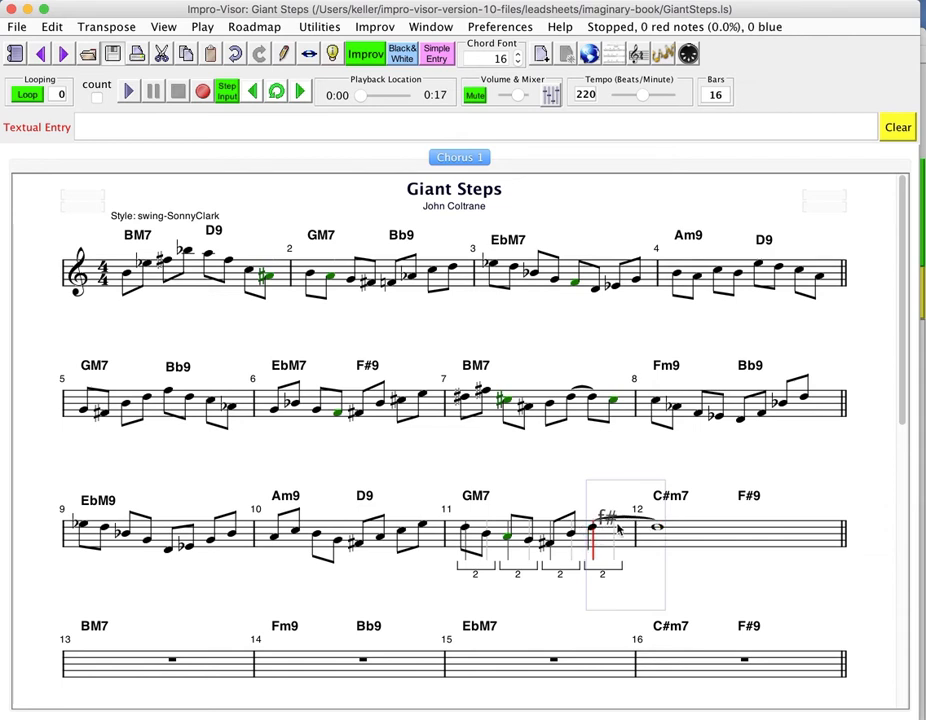
click(618, 530)
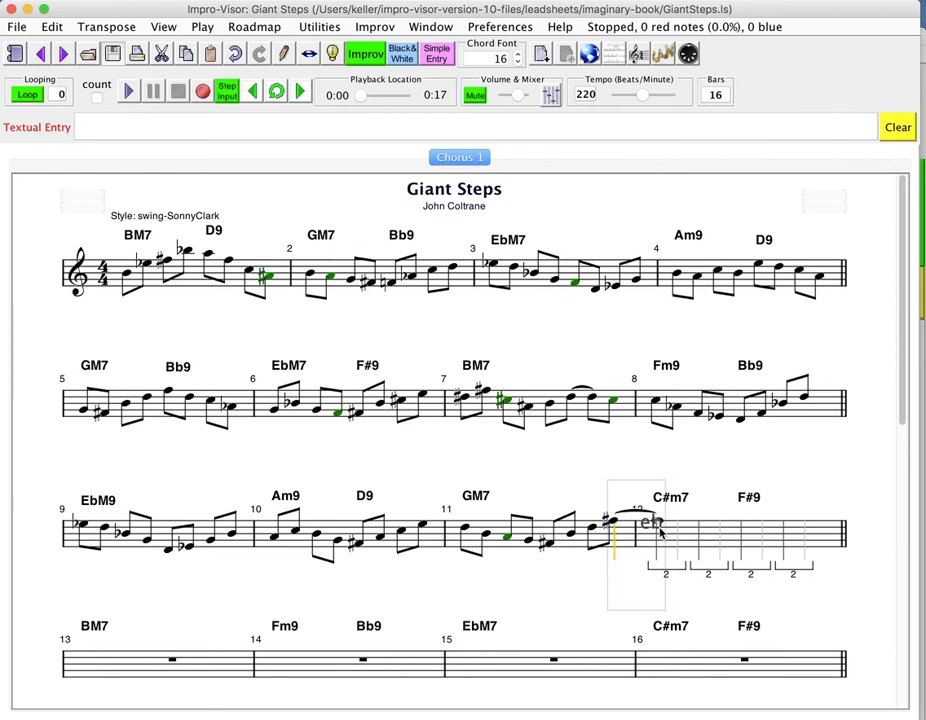
Fill bar 12 with eighth notes Eb, F#, C# and B over C#m7, followed by Bb, G#, F# and E over F#9.
click(659, 531)
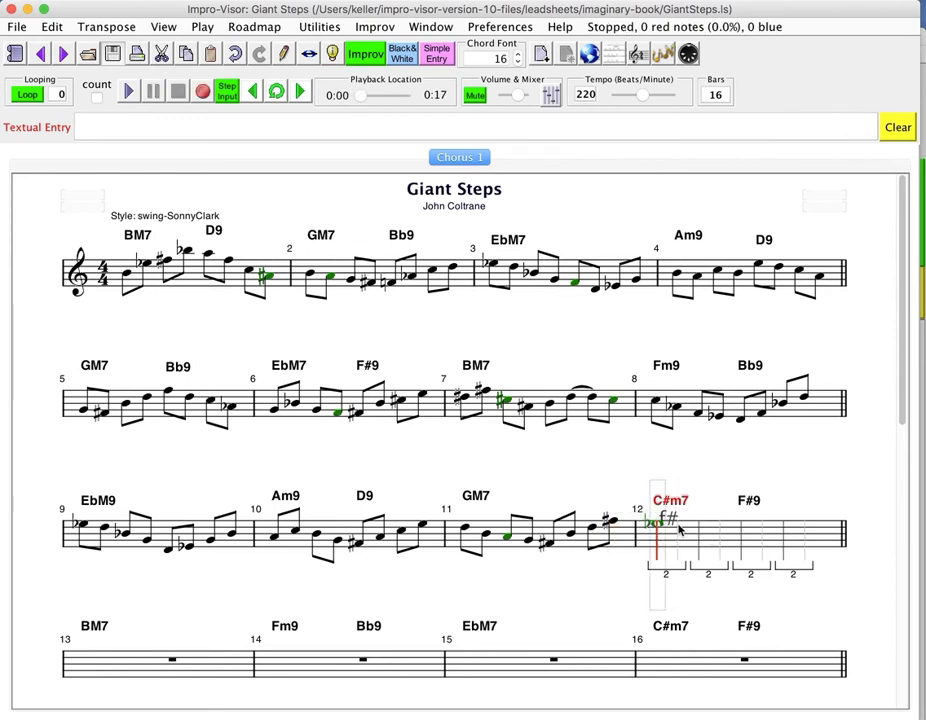
click(679, 527)
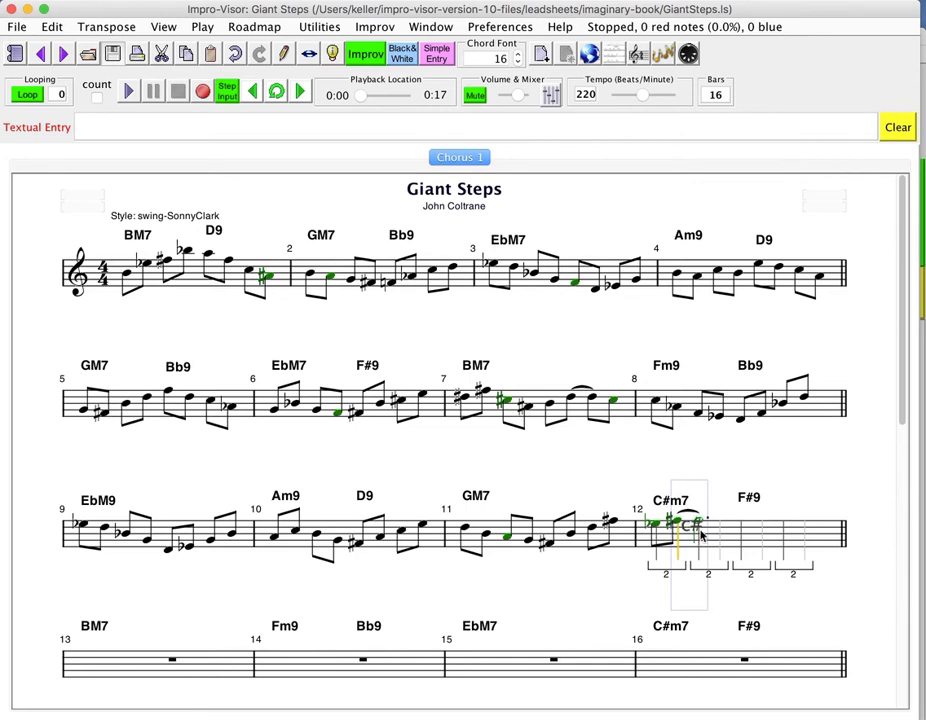
click(702, 534)
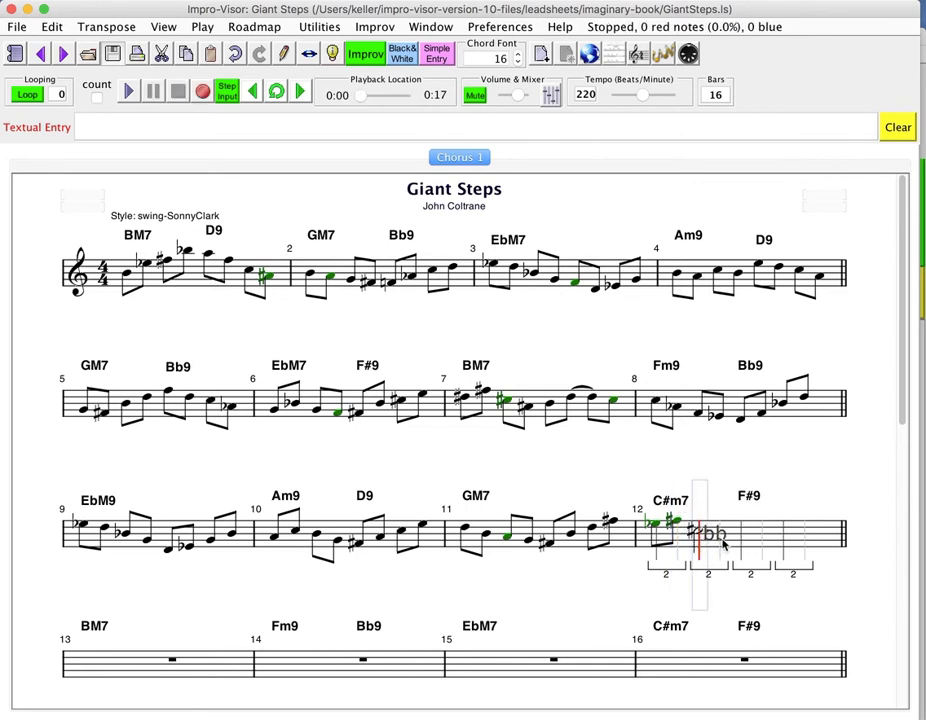
click(722, 540)
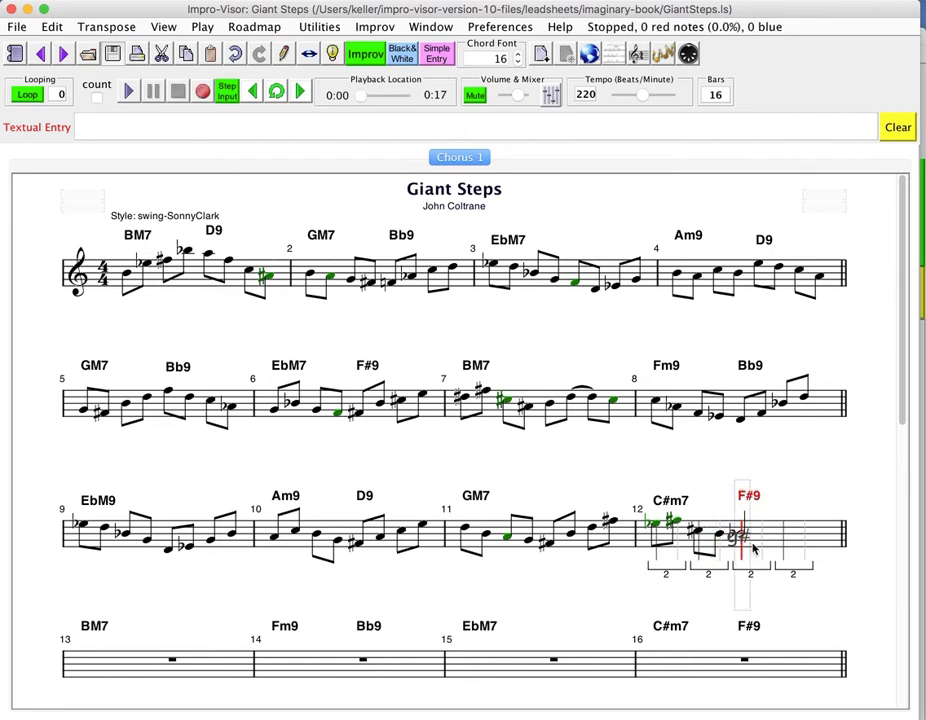
click(760, 540)
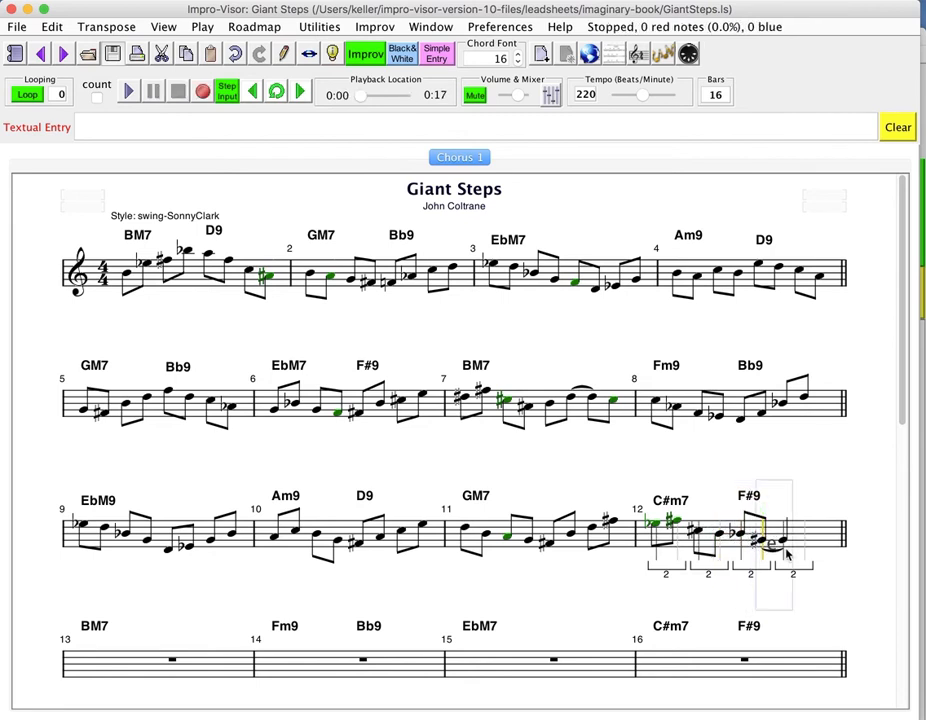
click(786, 553)
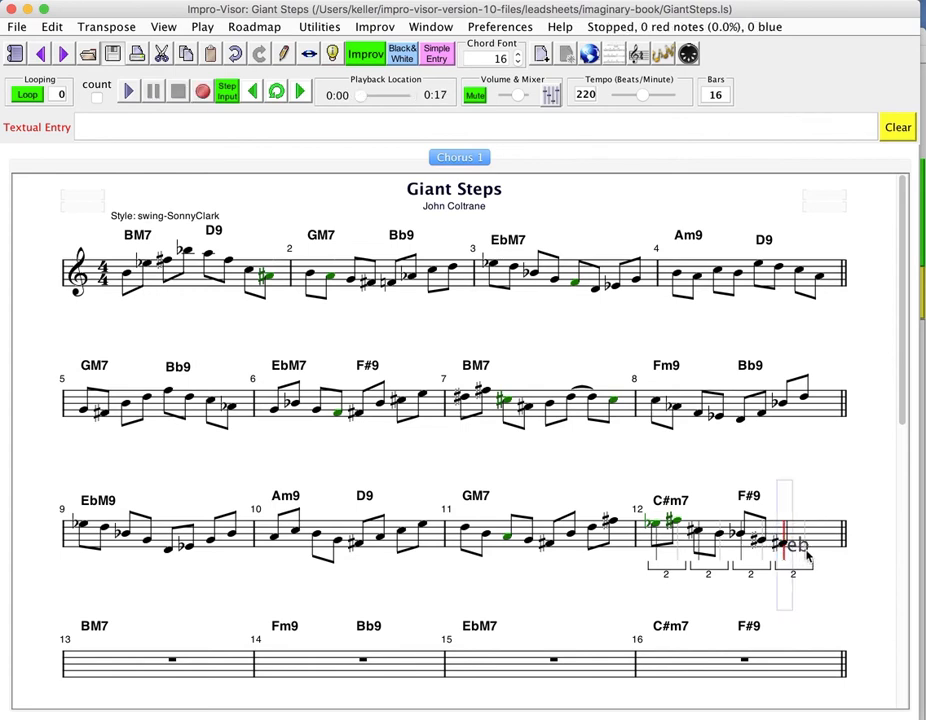
click(808, 556)
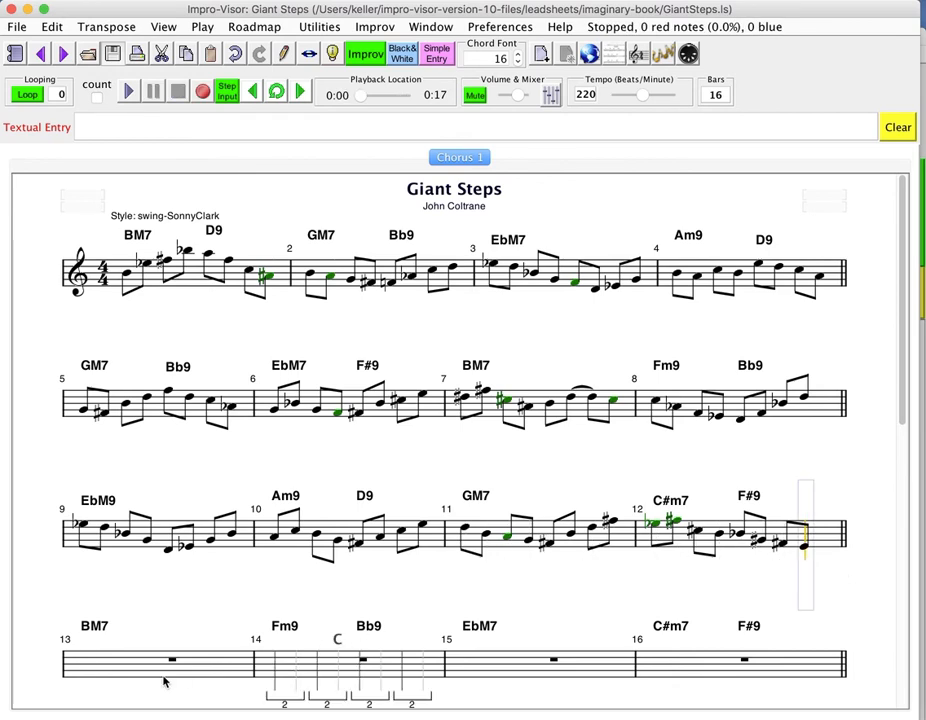
Fill bar 13 with eighth notes D#, F#, Bb, C#, B, D#, Bb and F# over BM7.
click(87, 686)
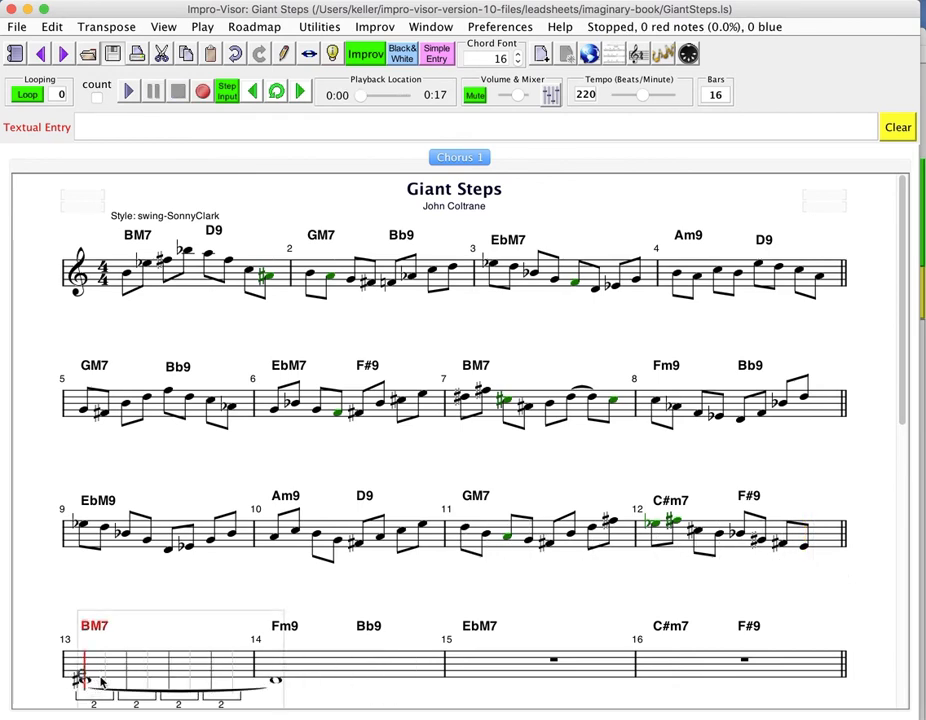
click(107, 679)
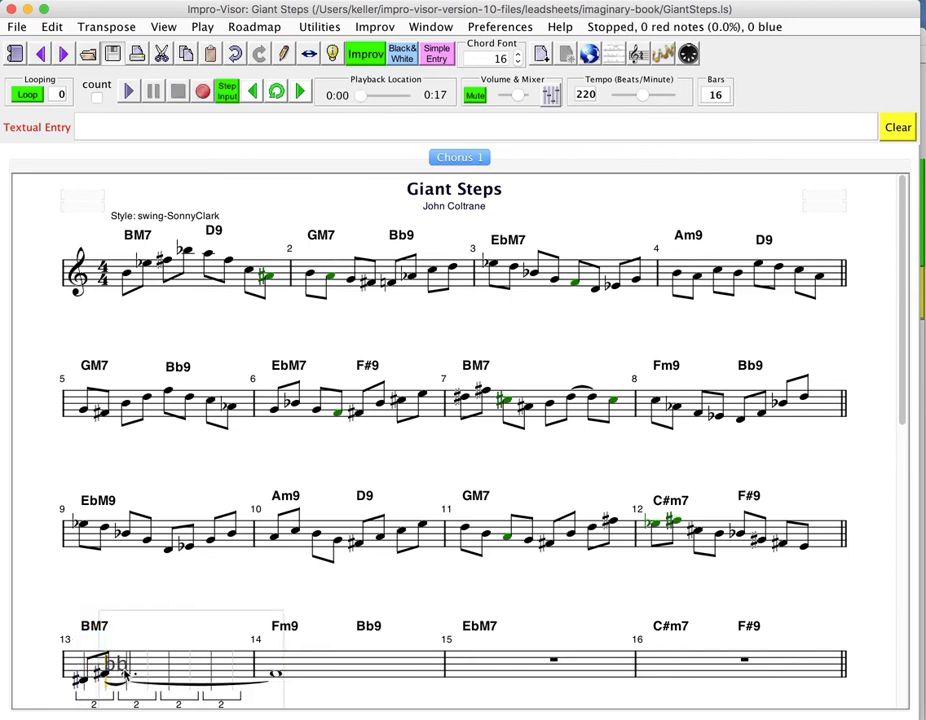
click(127, 668)
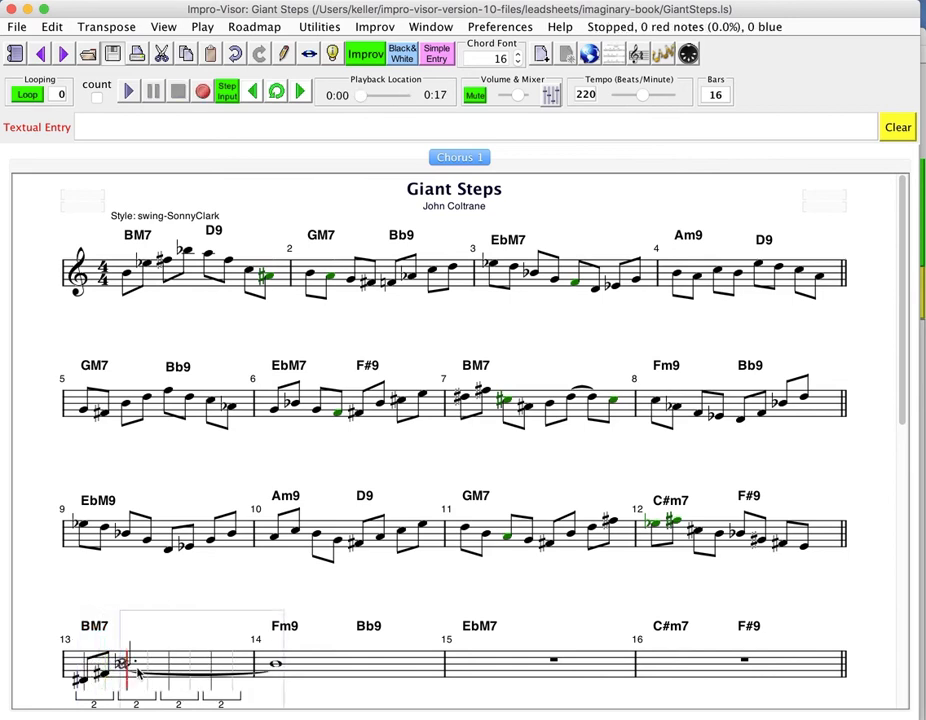
click(148, 668)
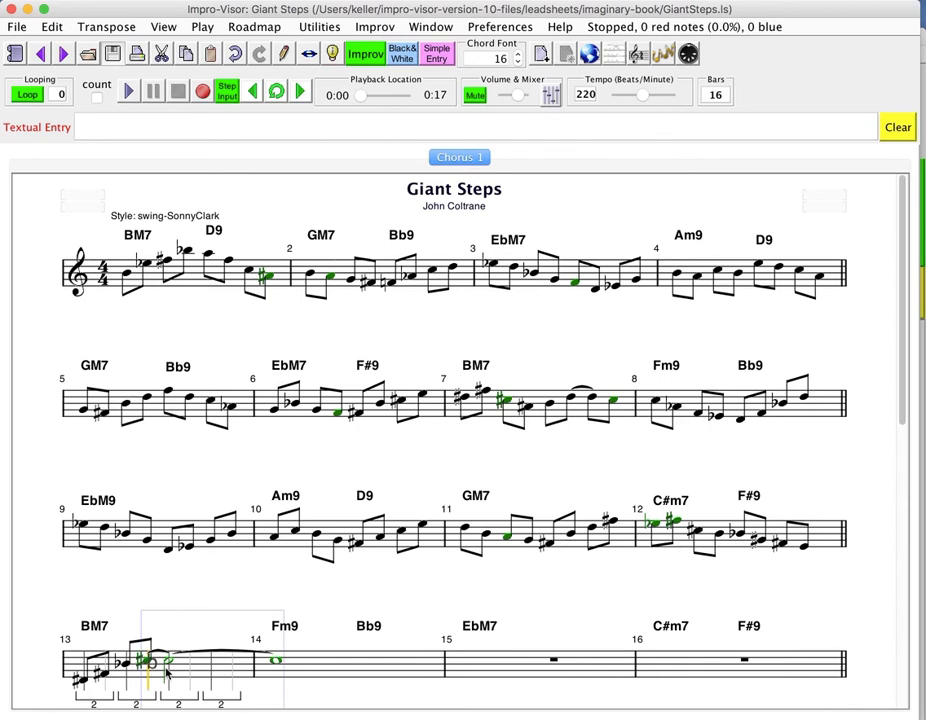
click(166, 669)
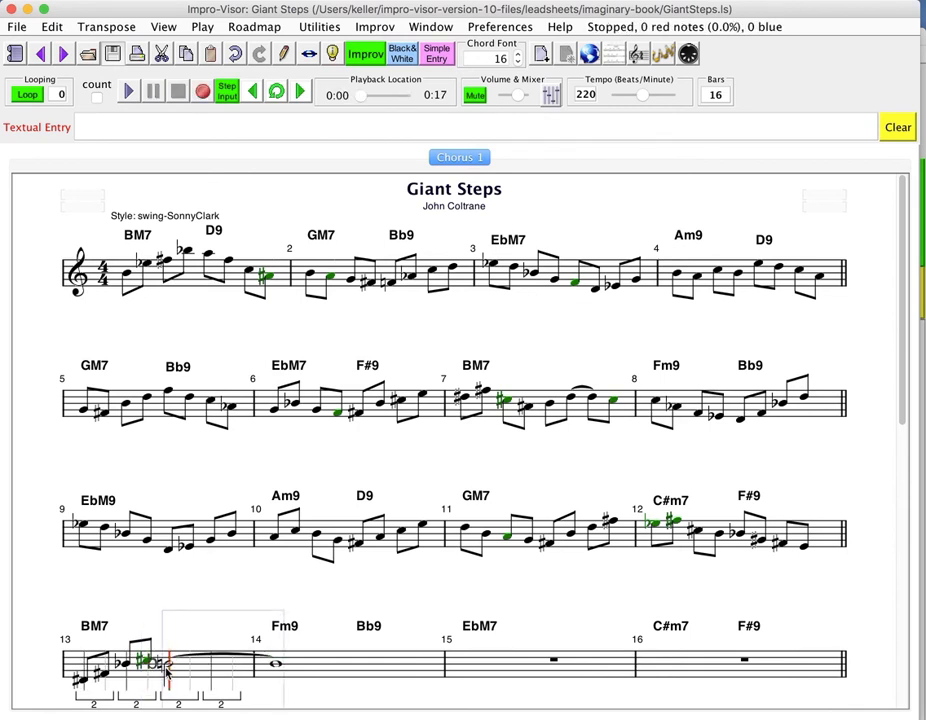
click(189, 670)
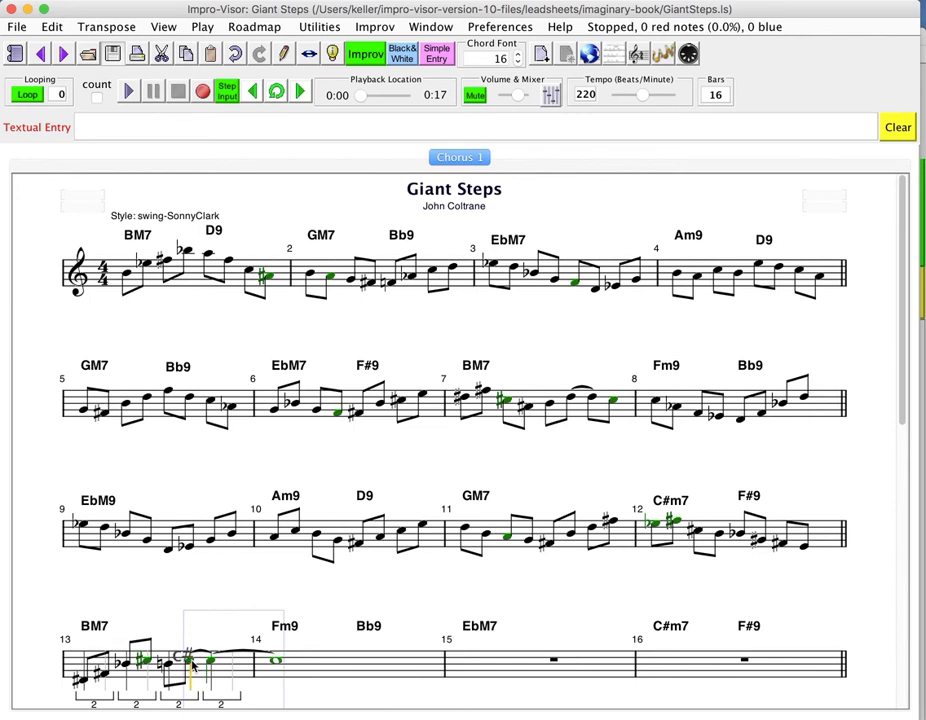
click(191, 663)
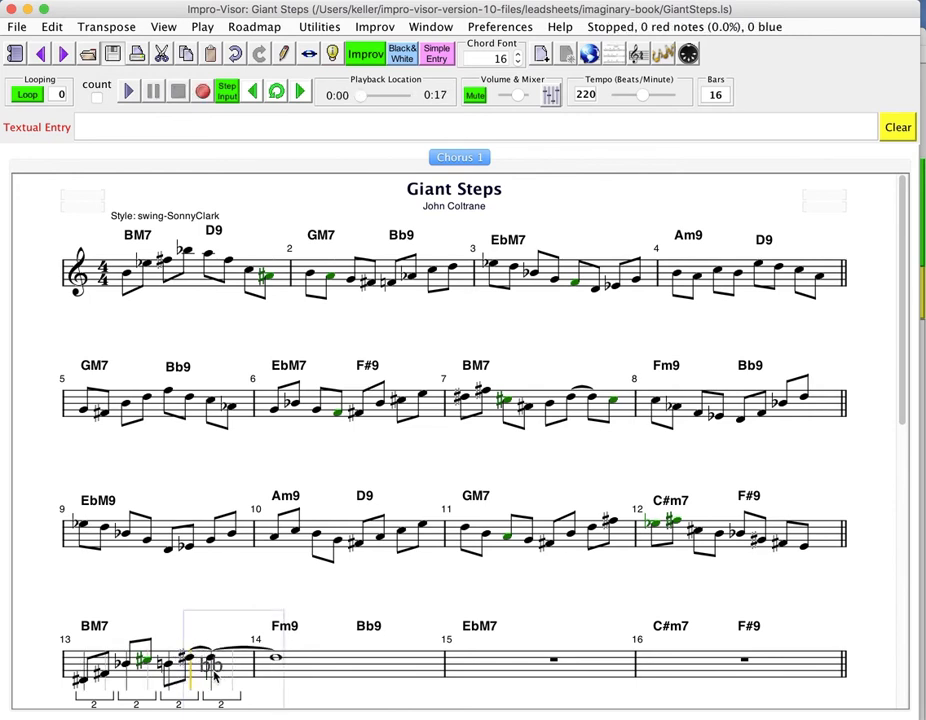
click(212, 675)
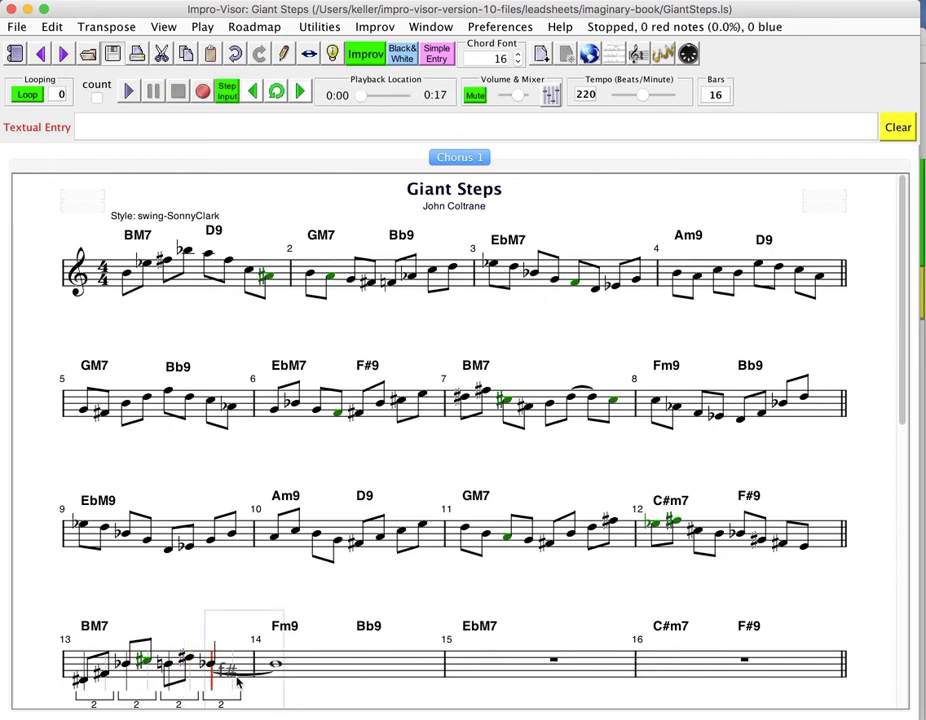
click(231, 676)
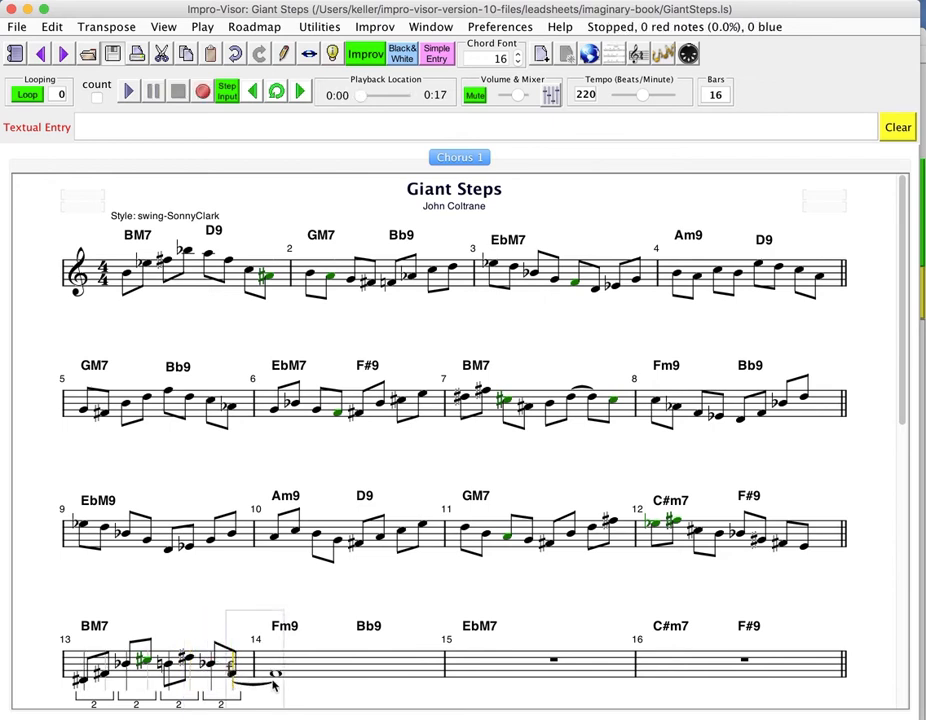
Fill bar 14 with eighth notes F, C, Ab and F over Fm9, followed by D, F, Bb and C over Bb9.
click(280, 677)
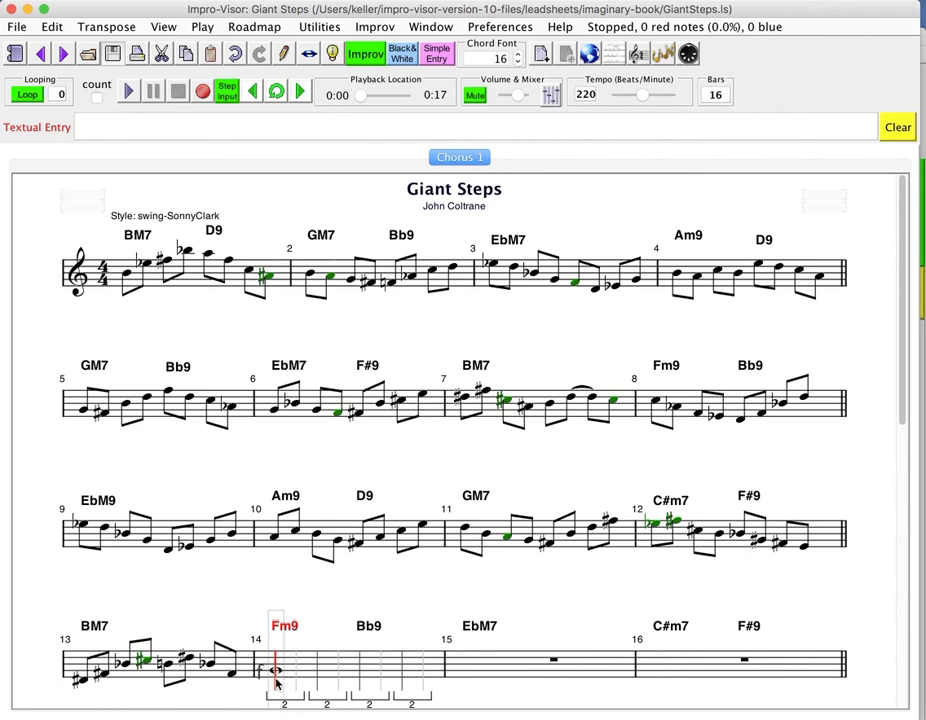
click(279, 680)
click(298, 670)
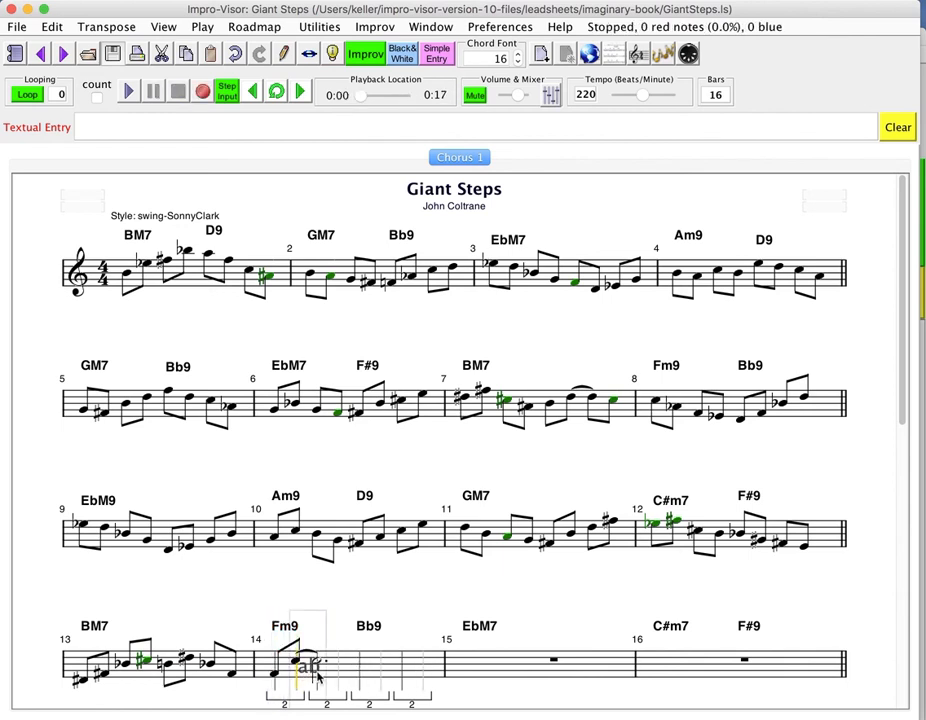
click(317, 674)
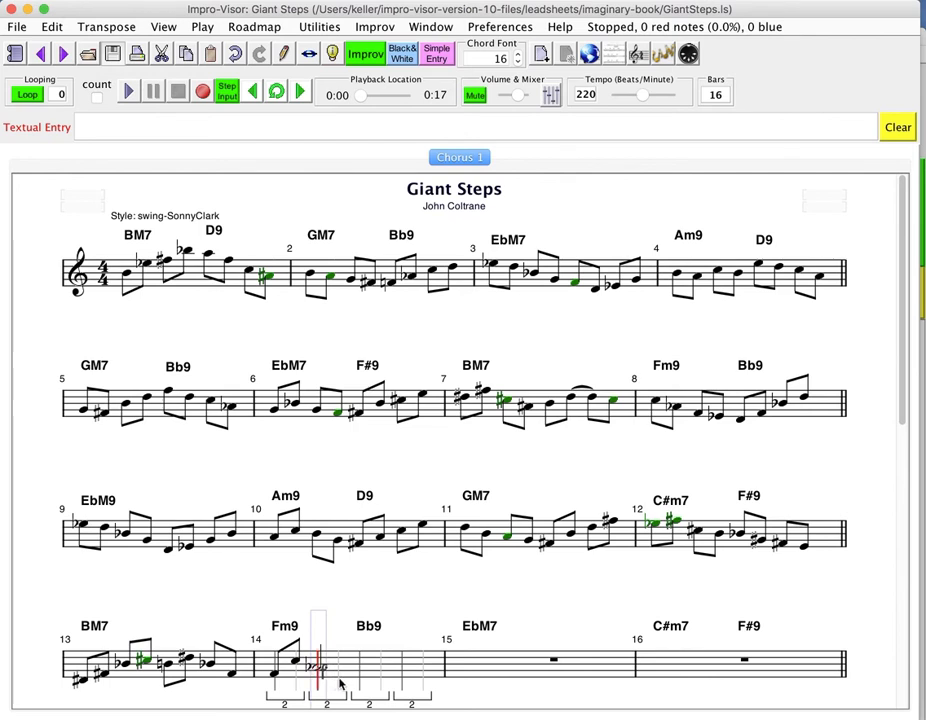
click(346, 680)
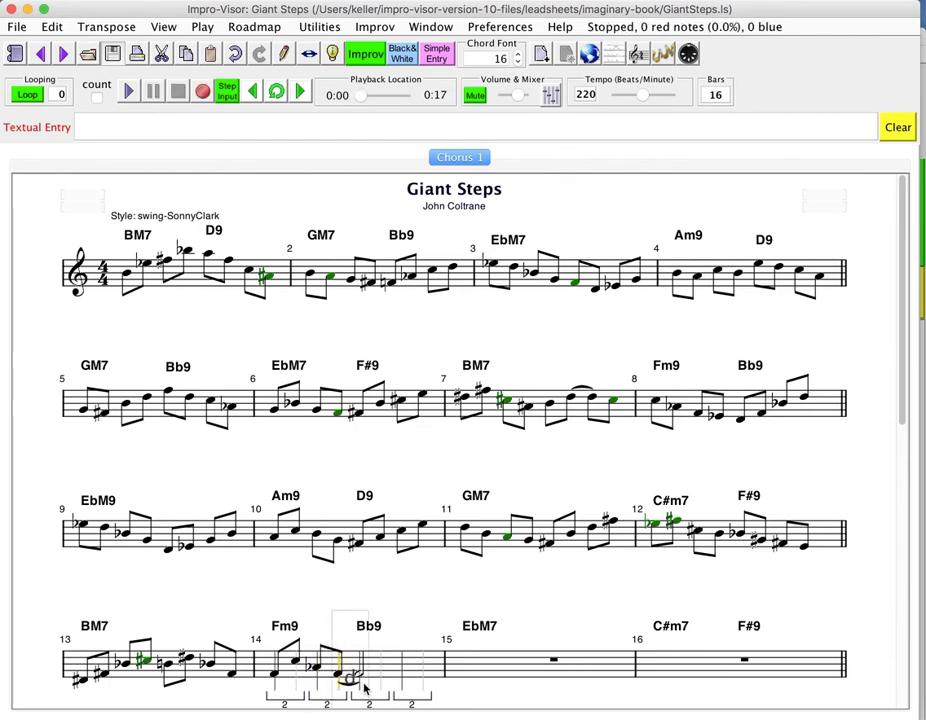
click(365, 688)
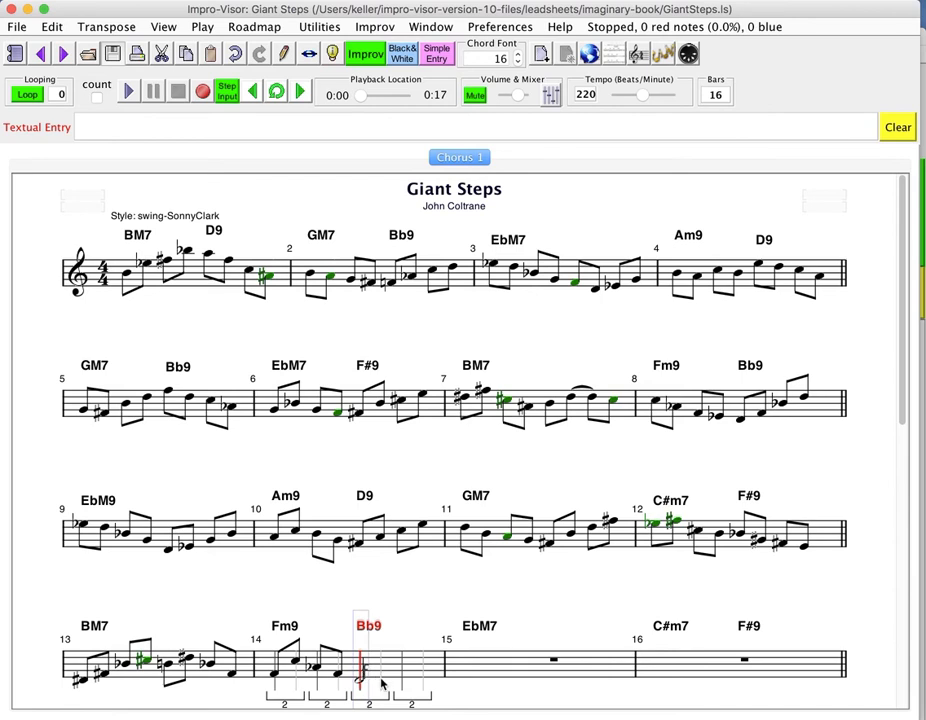
click(381, 683)
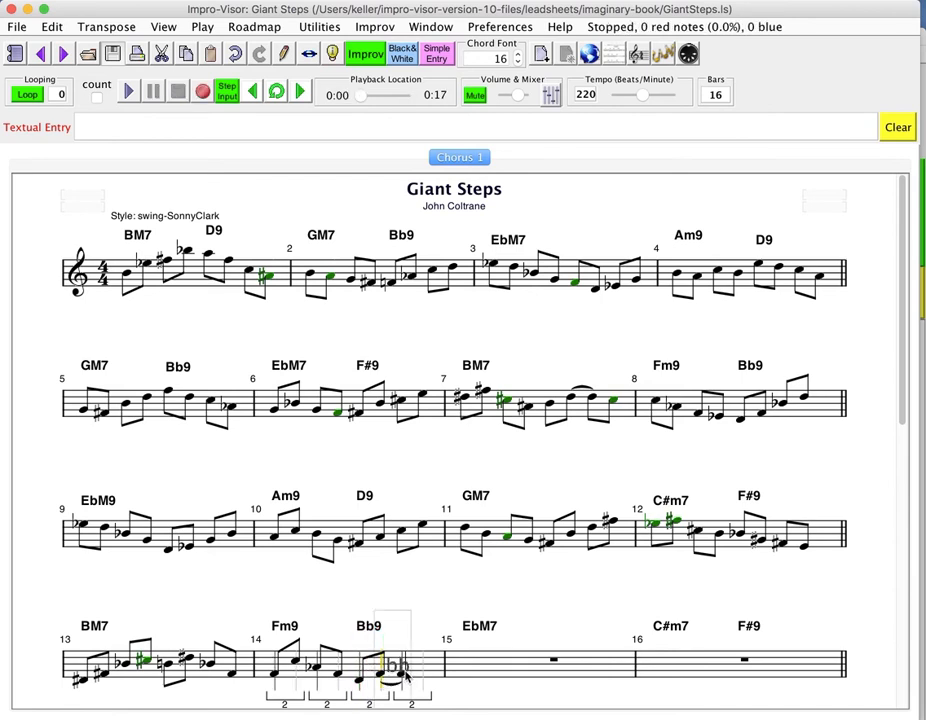
click(405, 677)
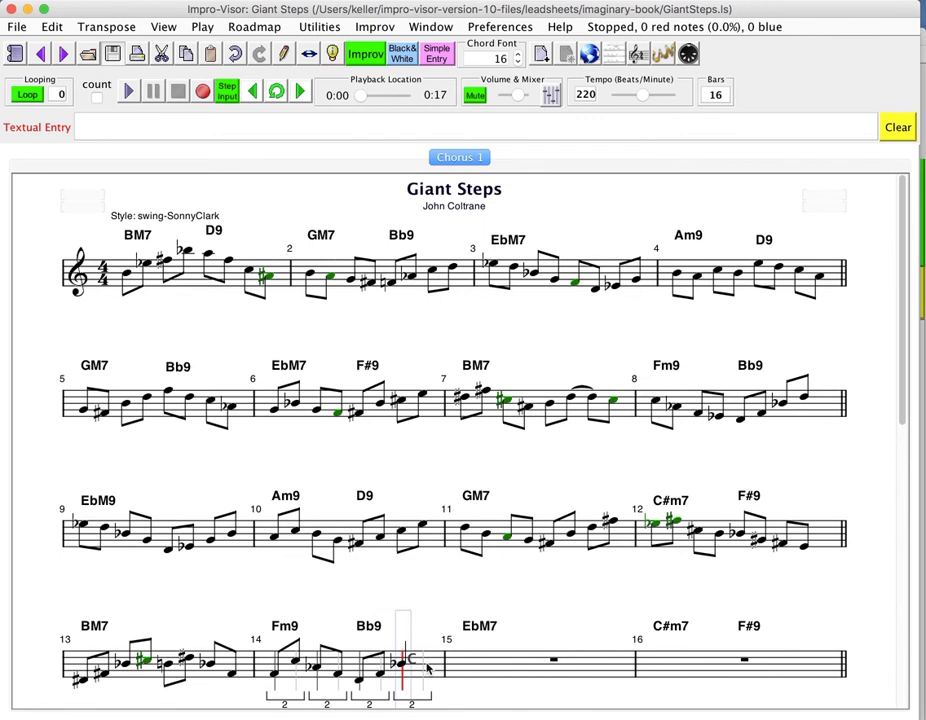
click(426, 662)
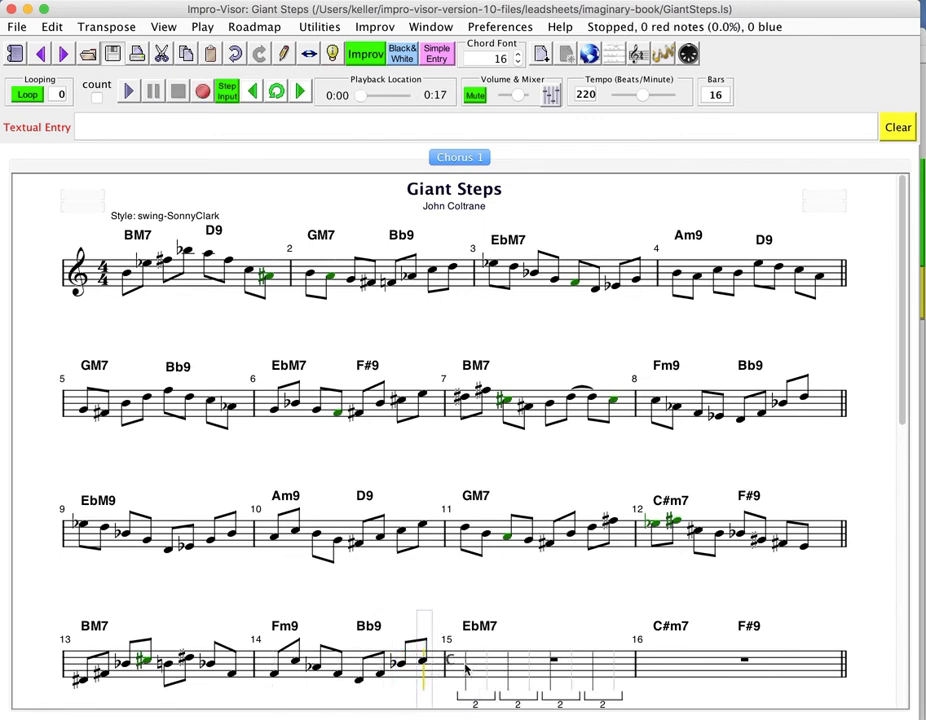
Fill bar 15 with eighth notes D, Bb, Eb, D, Bb, G, F and D over EbM7.
click(465, 666)
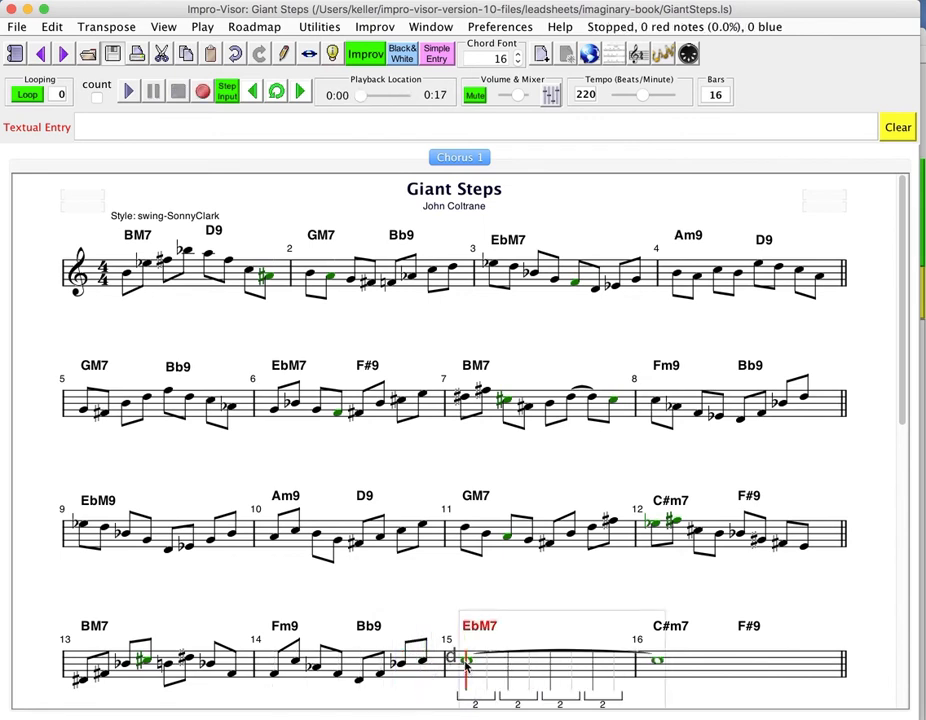
click(485, 670)
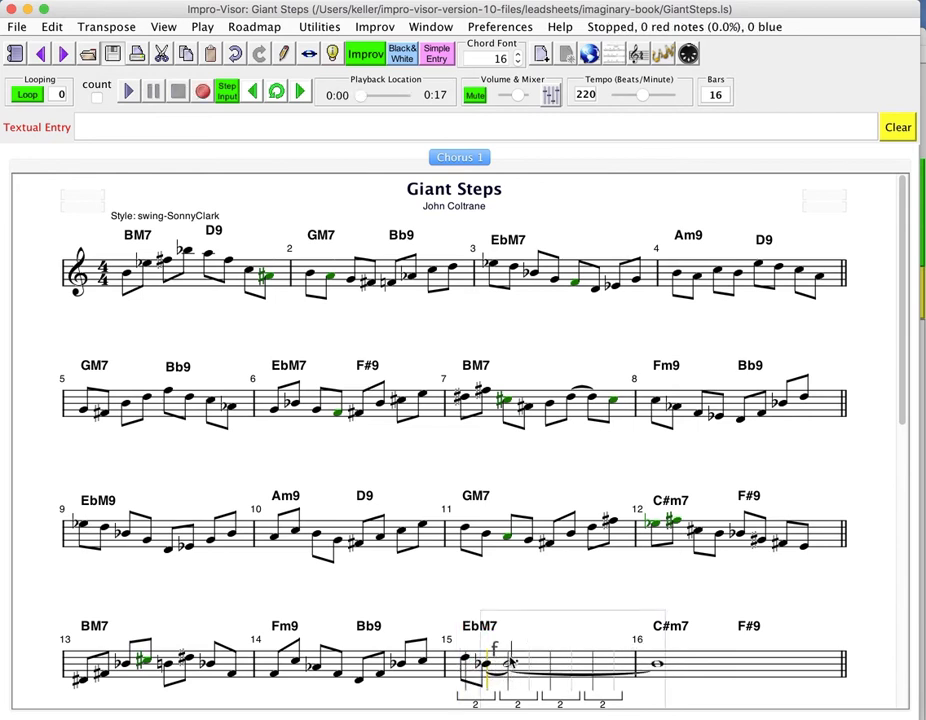
click(510, 658)
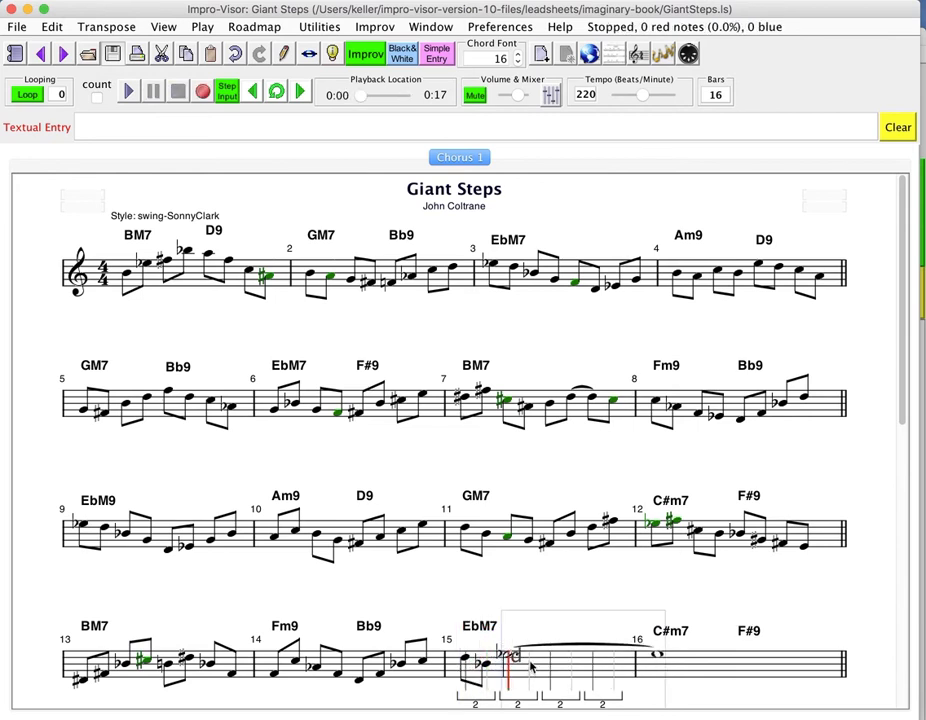
click(528, 661)
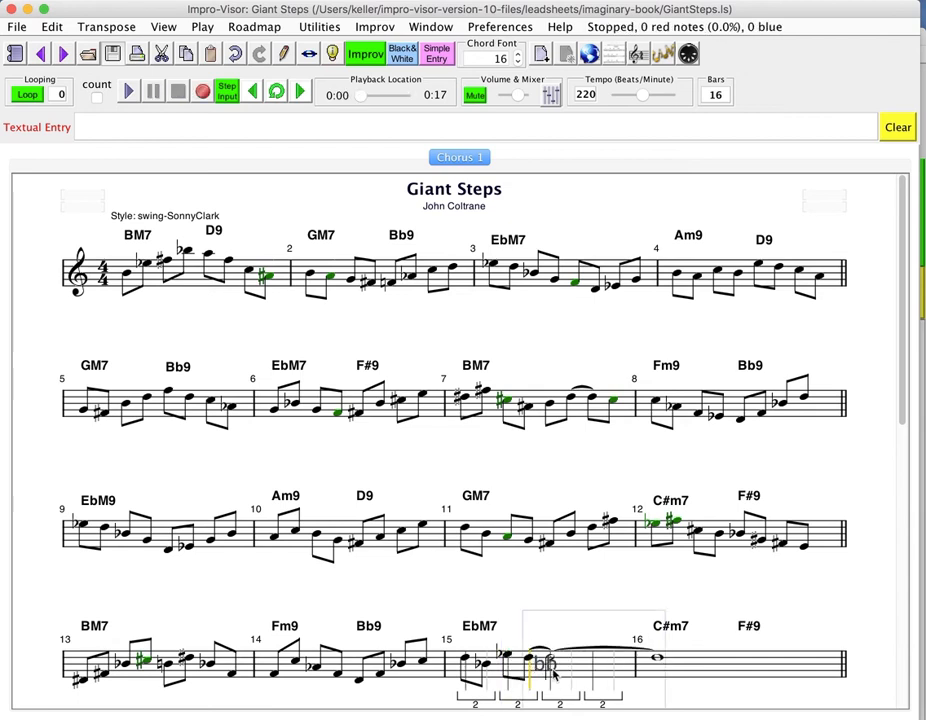
click(554, 672)
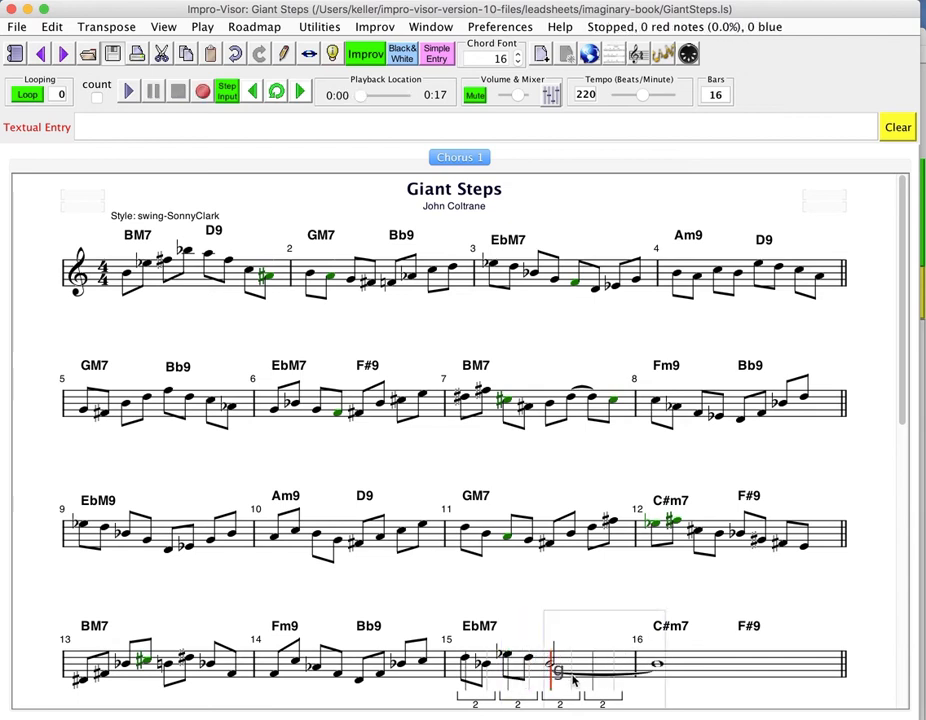
click(592, 684)
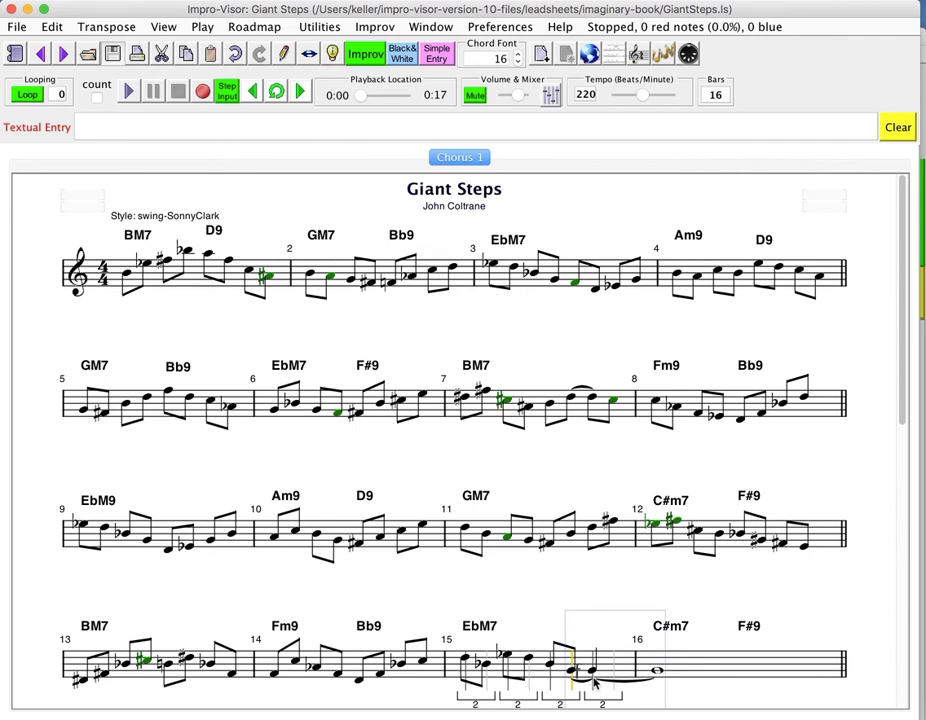
click(594, 680)
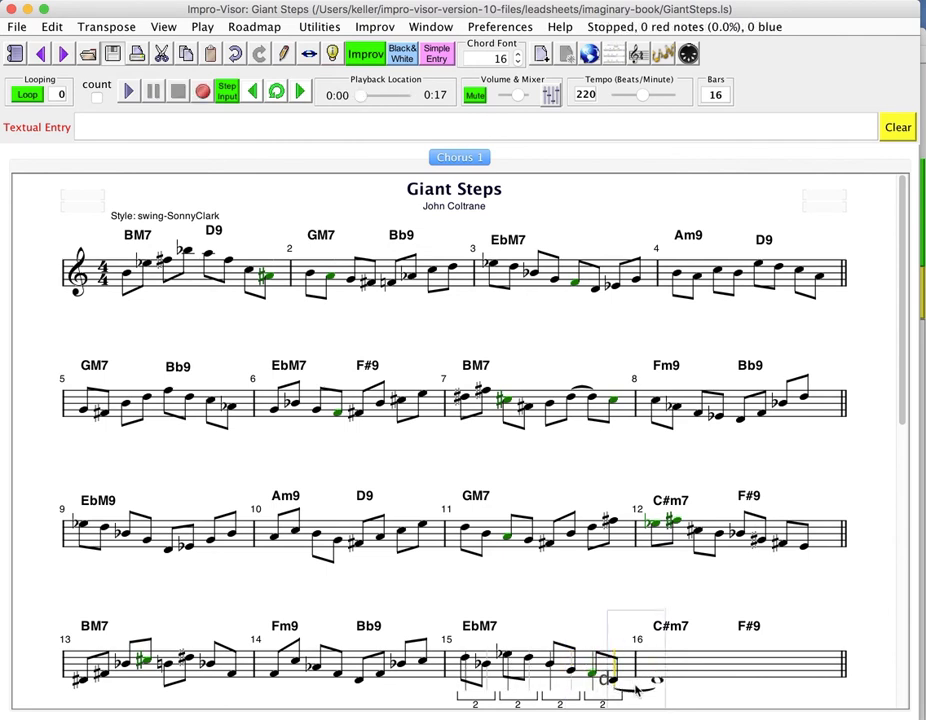
click(616, 690)
Fill bar 16 with eighth notes E, F#, G# and A# over C#m7, followed by C#, Bb, G# and Bb over F#9.
click(656, 681)
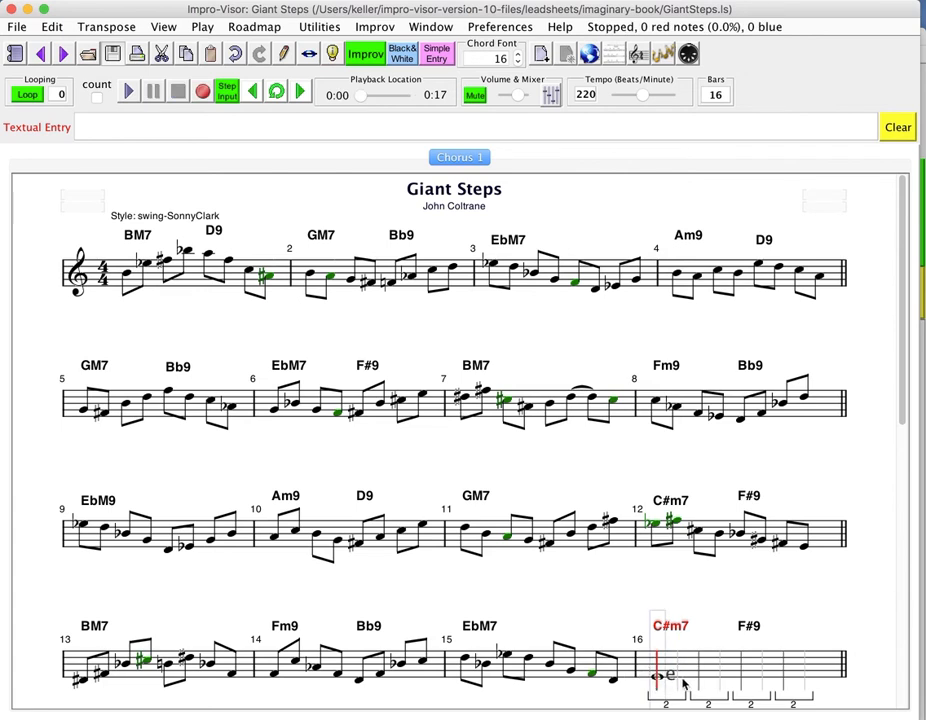
click(679, 677)
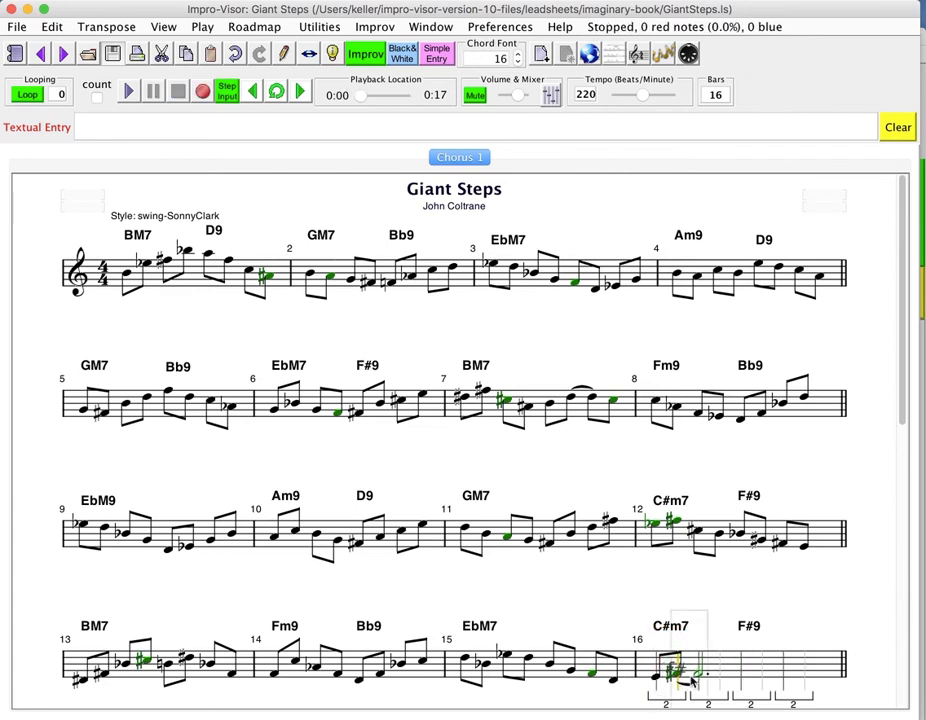
click(701, 675)
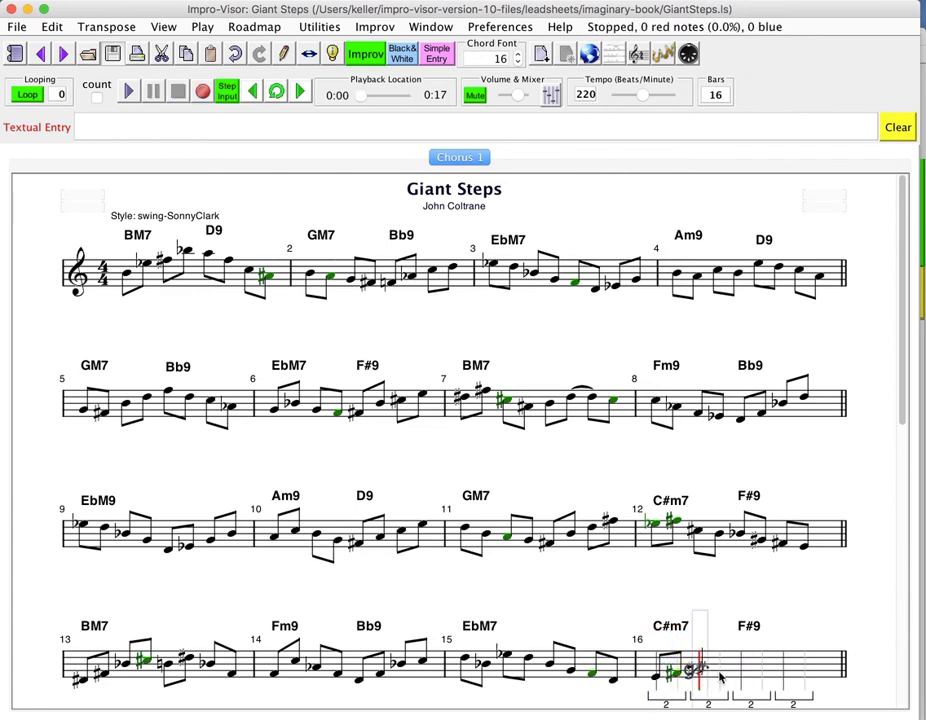
click(720, 677)
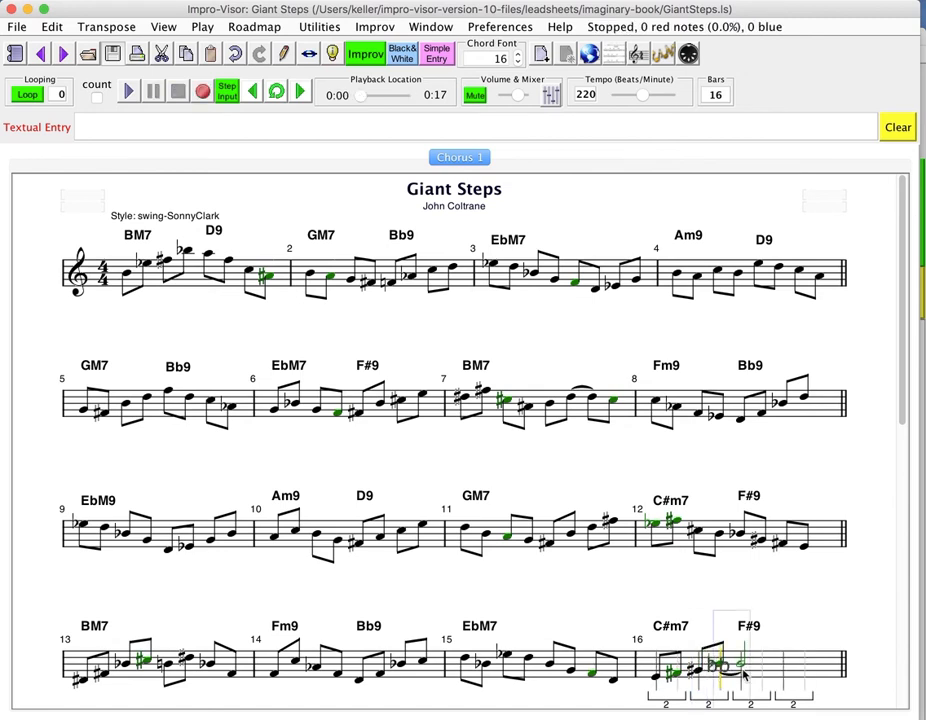
click(744, 676)
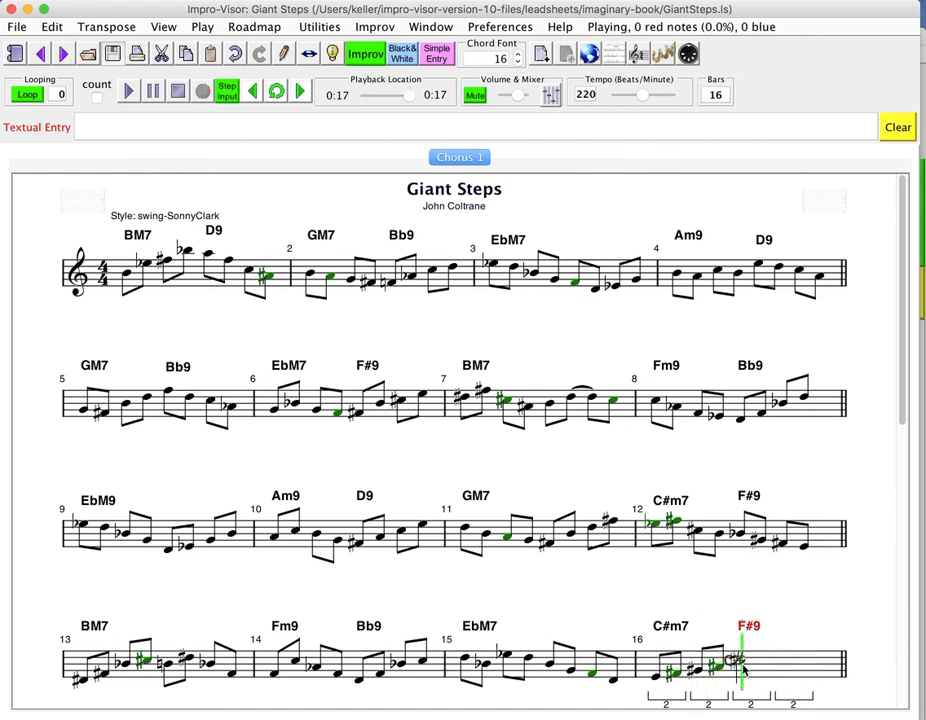
click(772, 676)
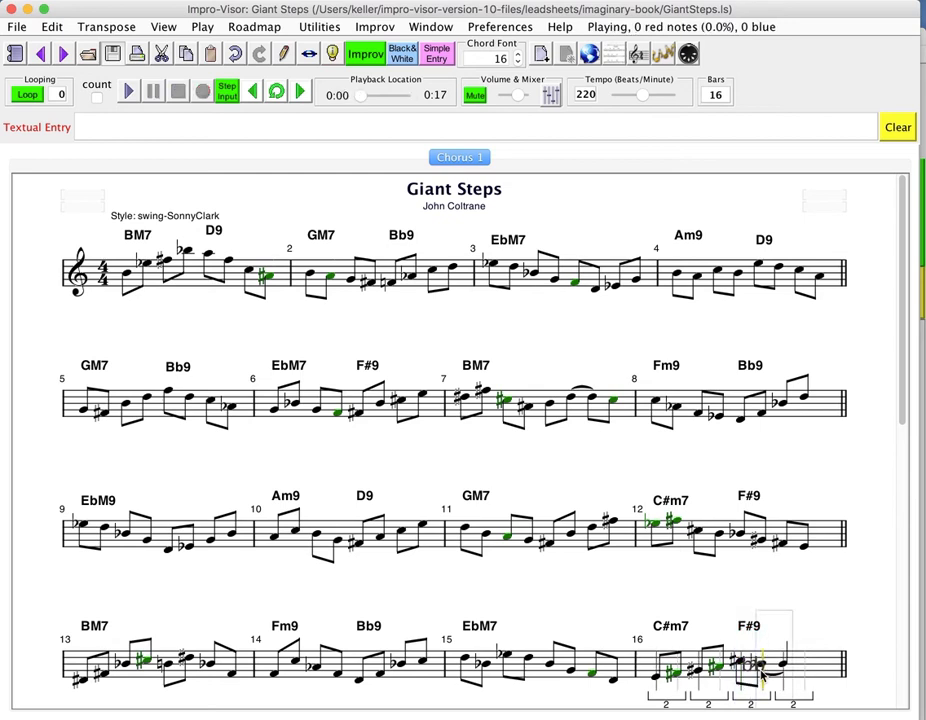
click(782, 676)
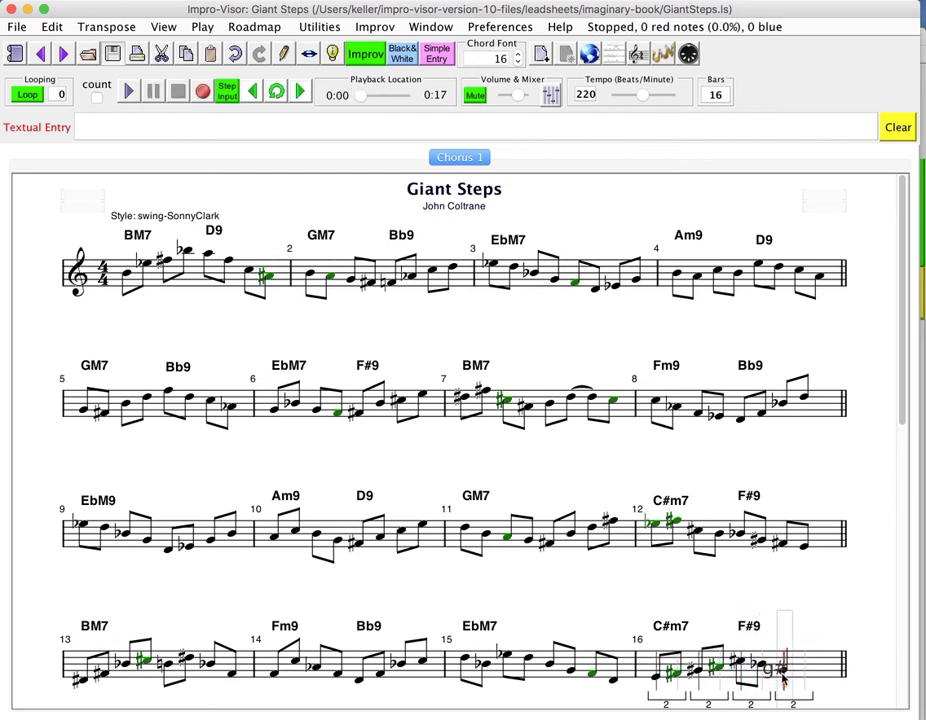
click(804, 675)
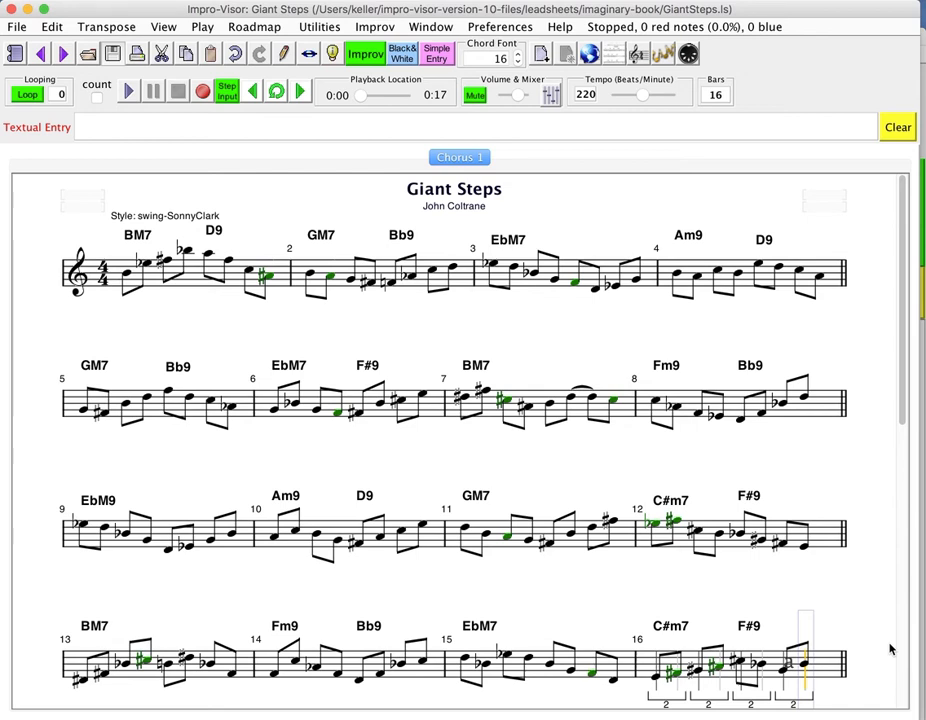
Play back the solo chorus and respell the C#m7 chord at the start of bar 12 enharmonically as Dbm7.
key(i)
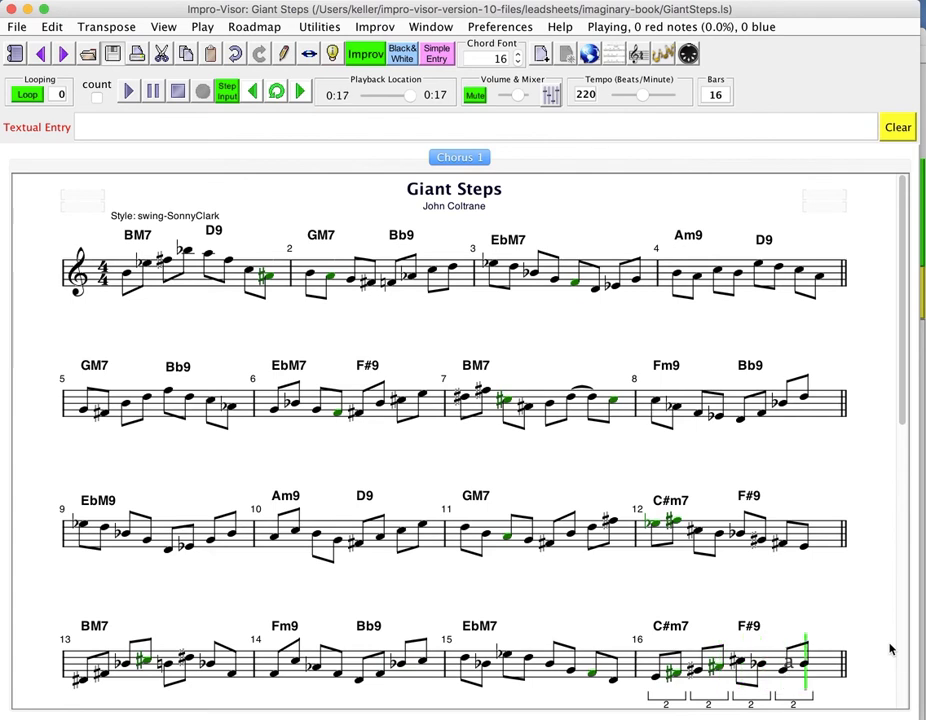
click(656, 533)
key(shift+e)
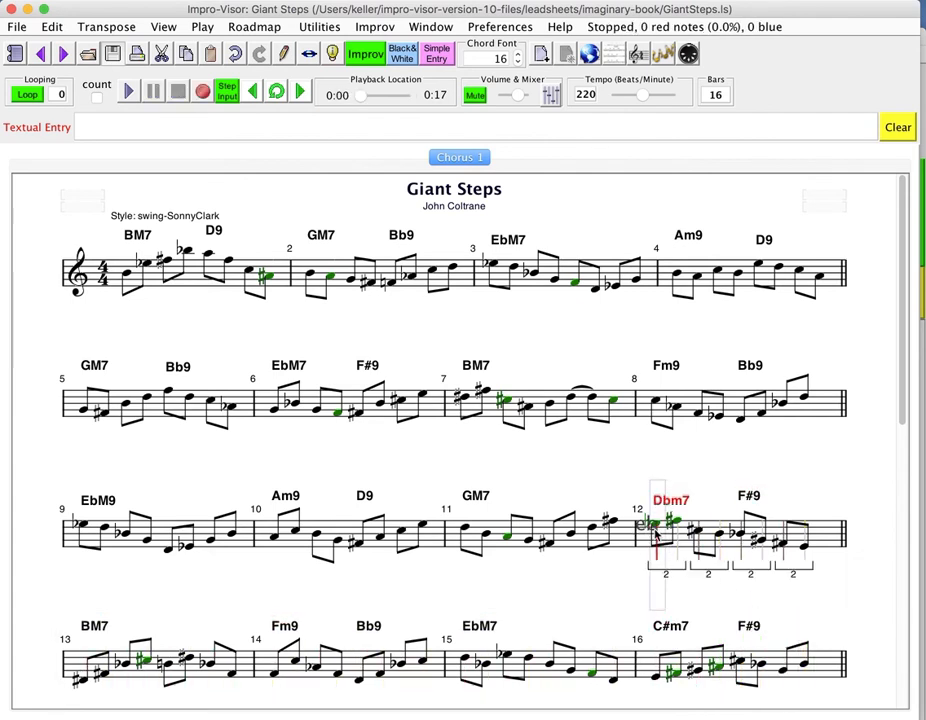
click(900, 571)
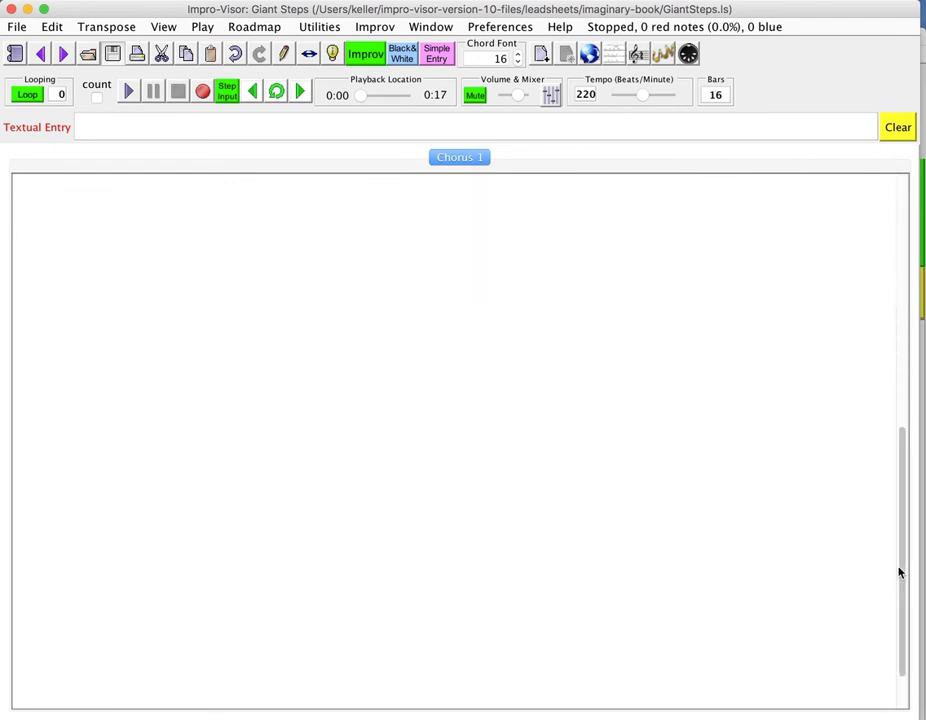
Respell the second note of bar 12 as Gb and the third and seventh notes of bar 13 as A#.
scroll(650, 266, up, 10)
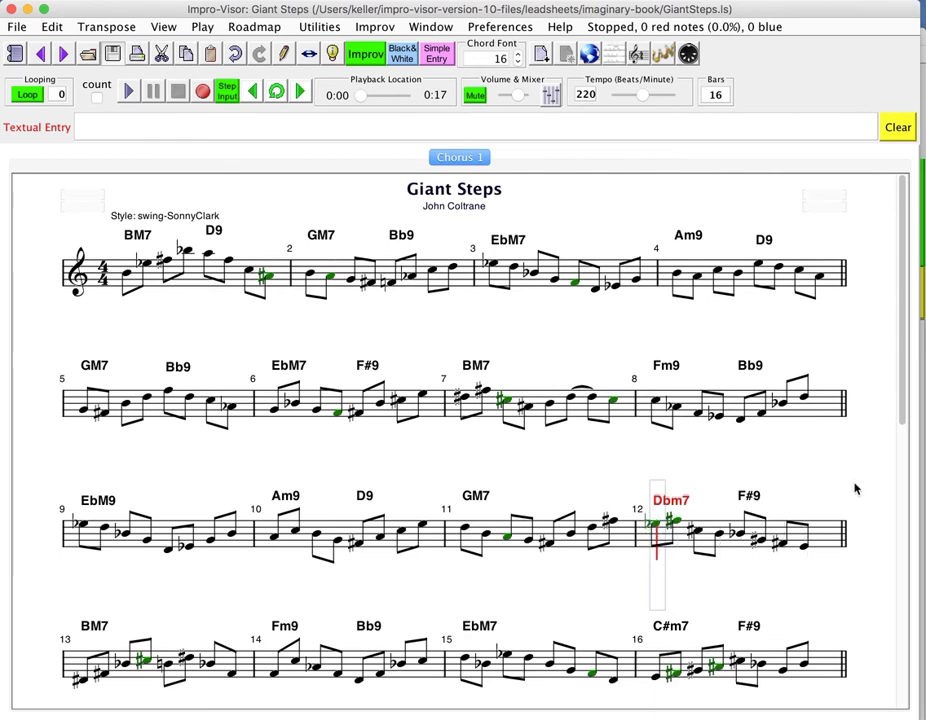
click(678, 529)
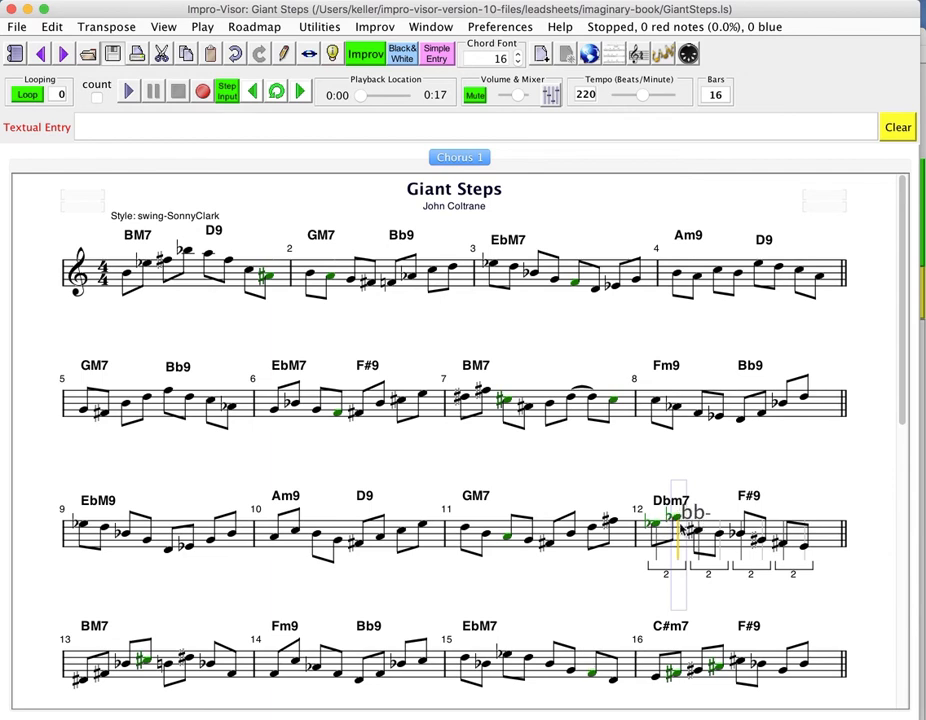
click(680, 529)
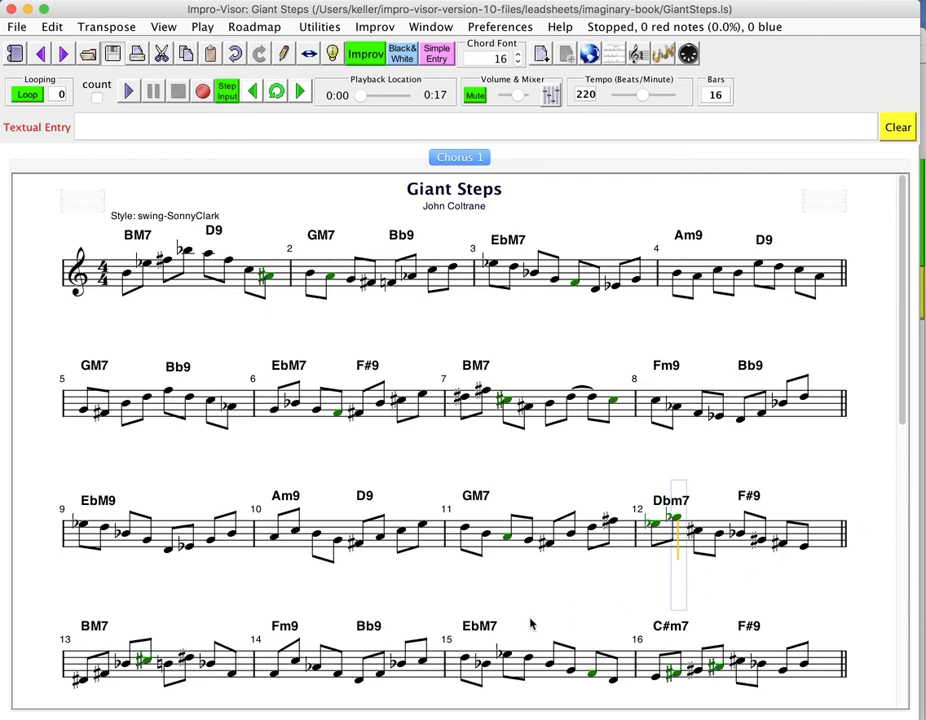
click(126, 668)
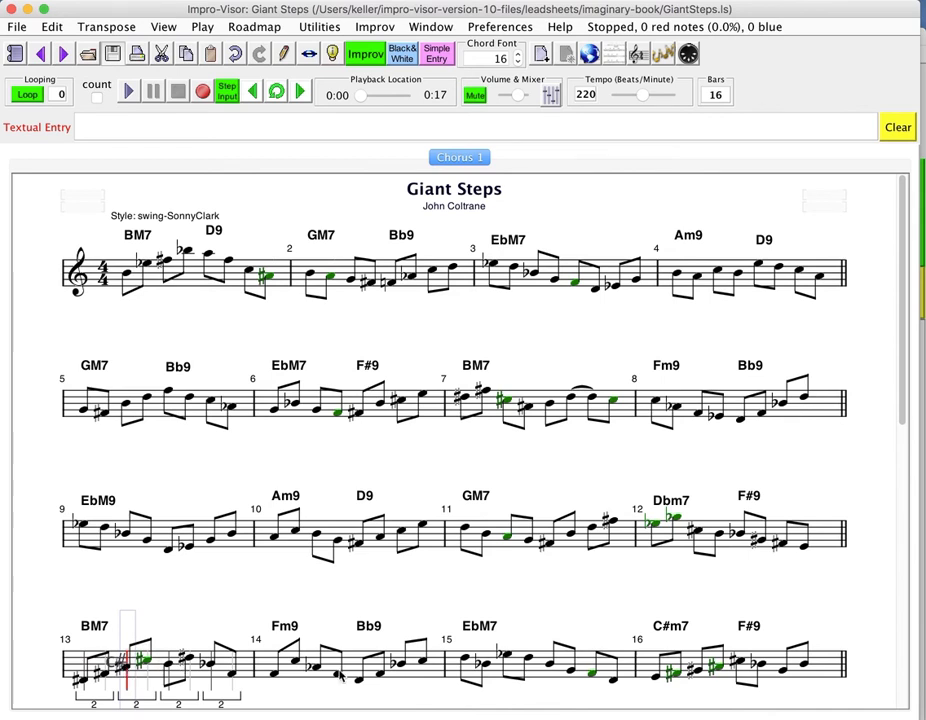
click(208, 670)
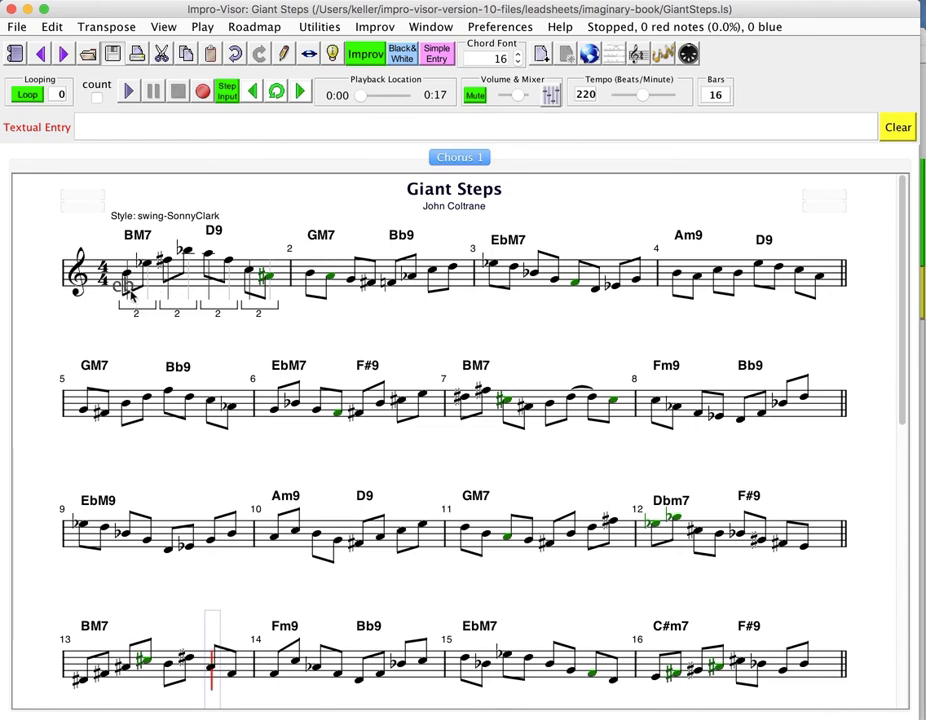
Replace the opening B of bar 1 with an eighth rest and play back the start of the solo.
click(127, 288)
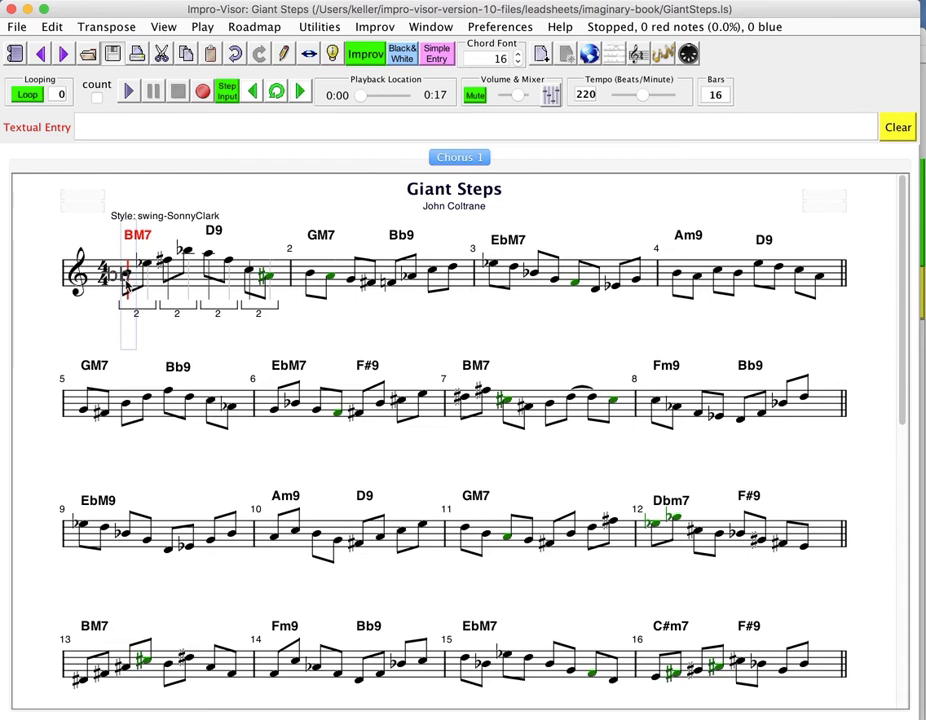
key(r)
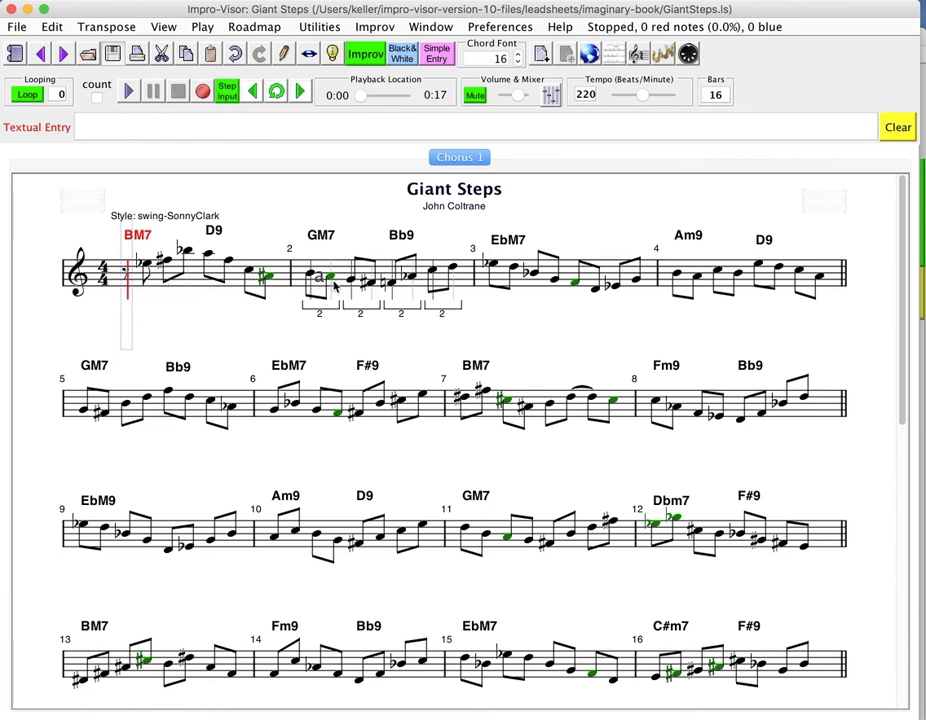
key(Return)
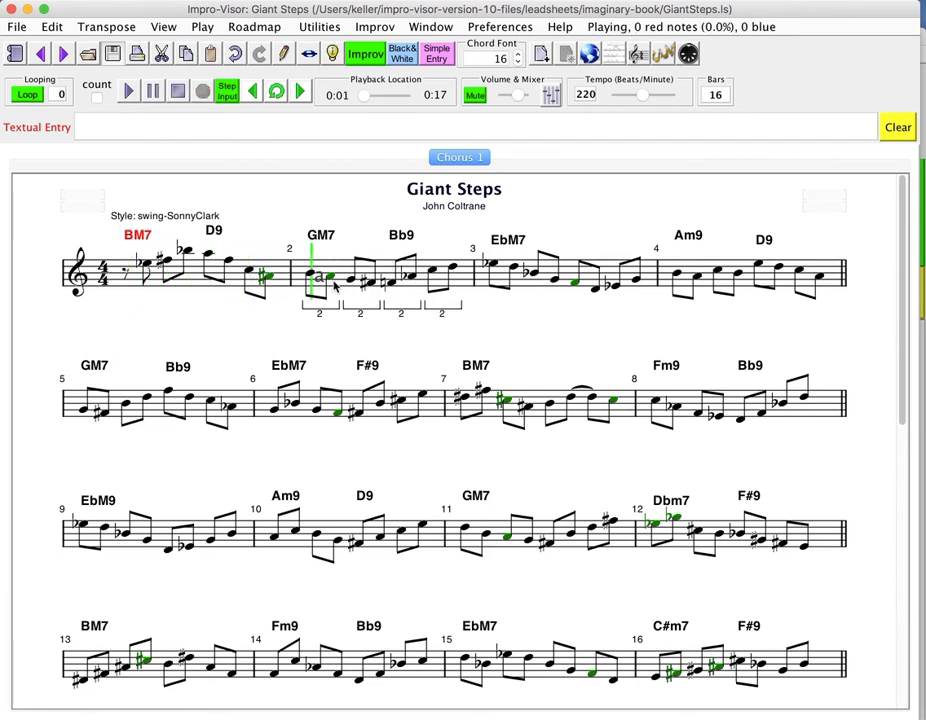
key(Escape)
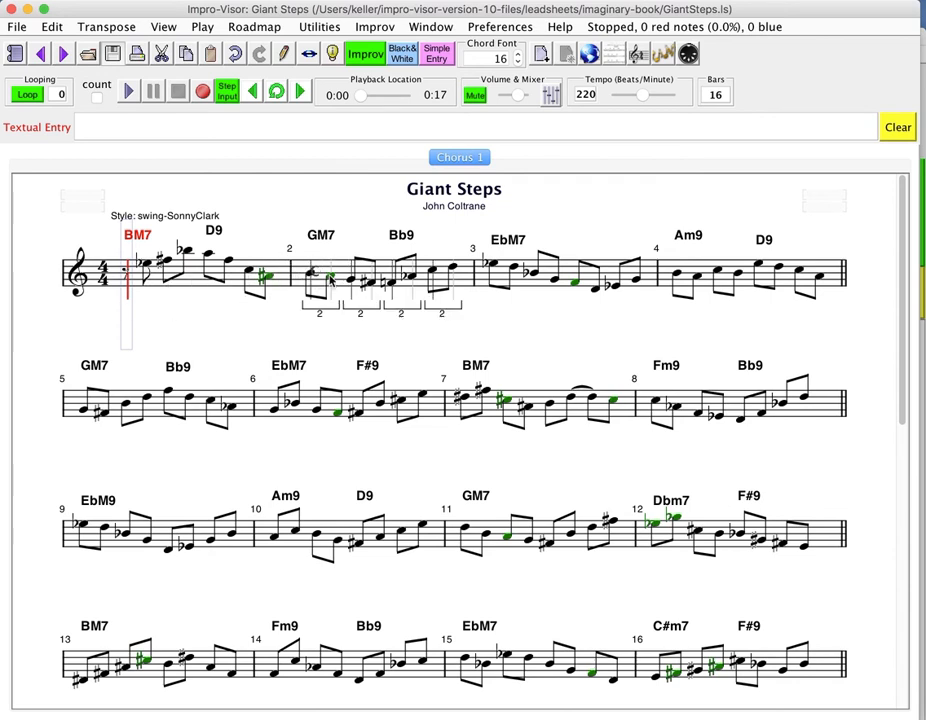
Replace the A, second note of bar 2, with an eighth rest and play back the phrase from the start of bar 1.
click(331, 281)
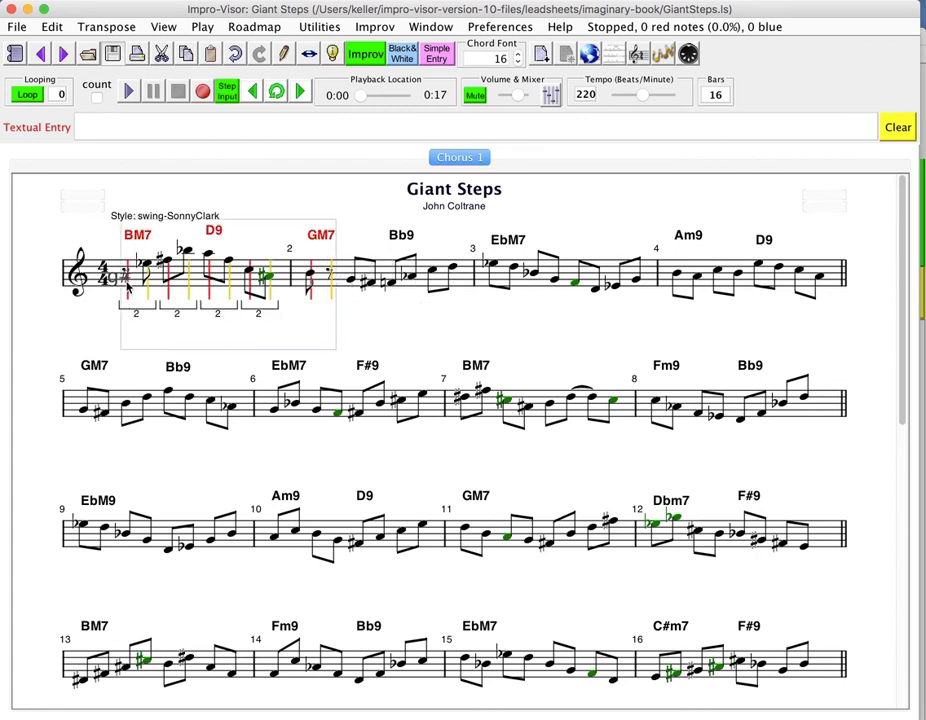
key(Return)
shift+click(354, 290)
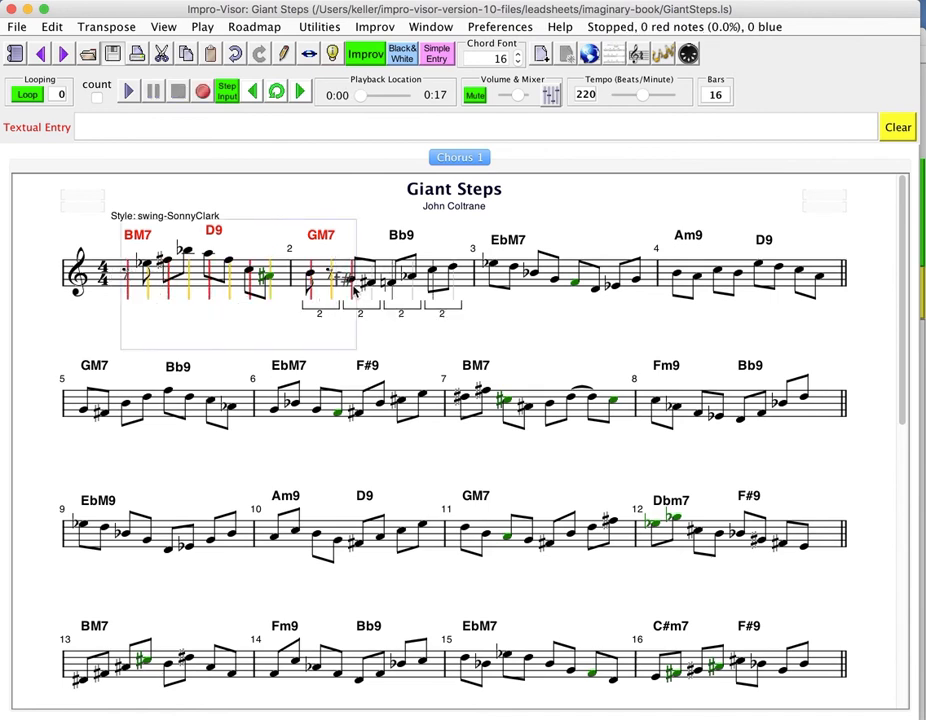
click(353, 290)
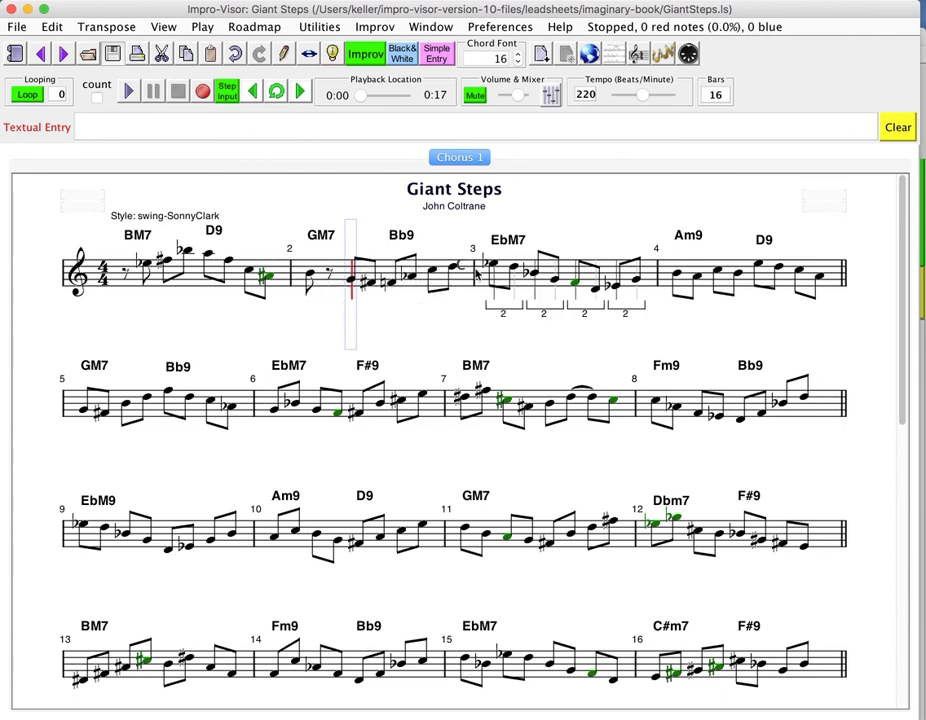
Replace the F on beat three of bar 3 with an eighth rest and play back the phrase from the rest in bar 2.
click(576, 286)
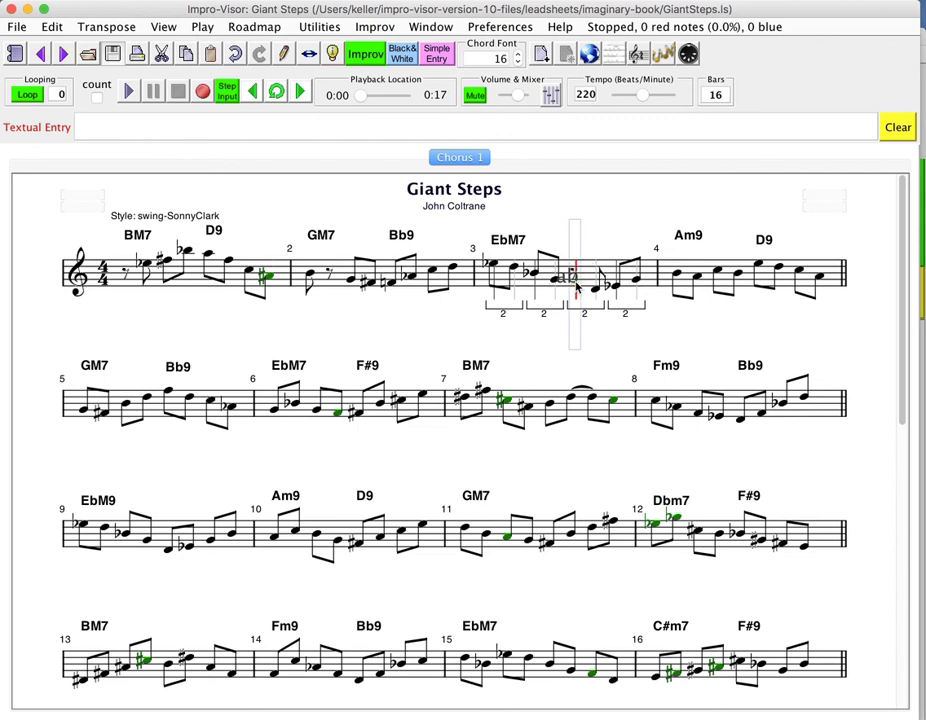
shift+click(336, 290)
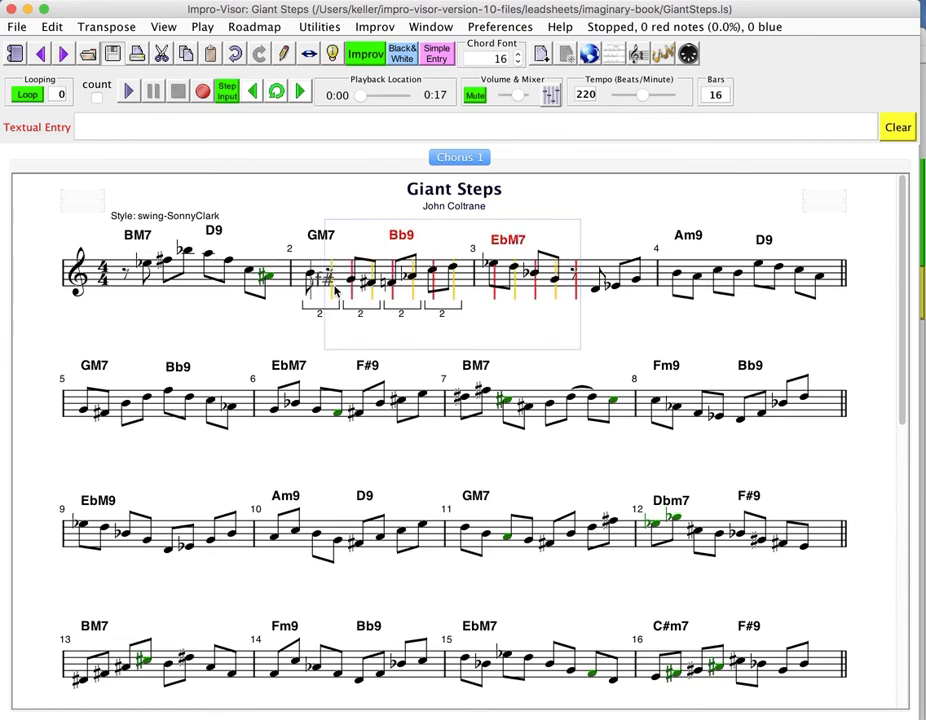
key(Return)
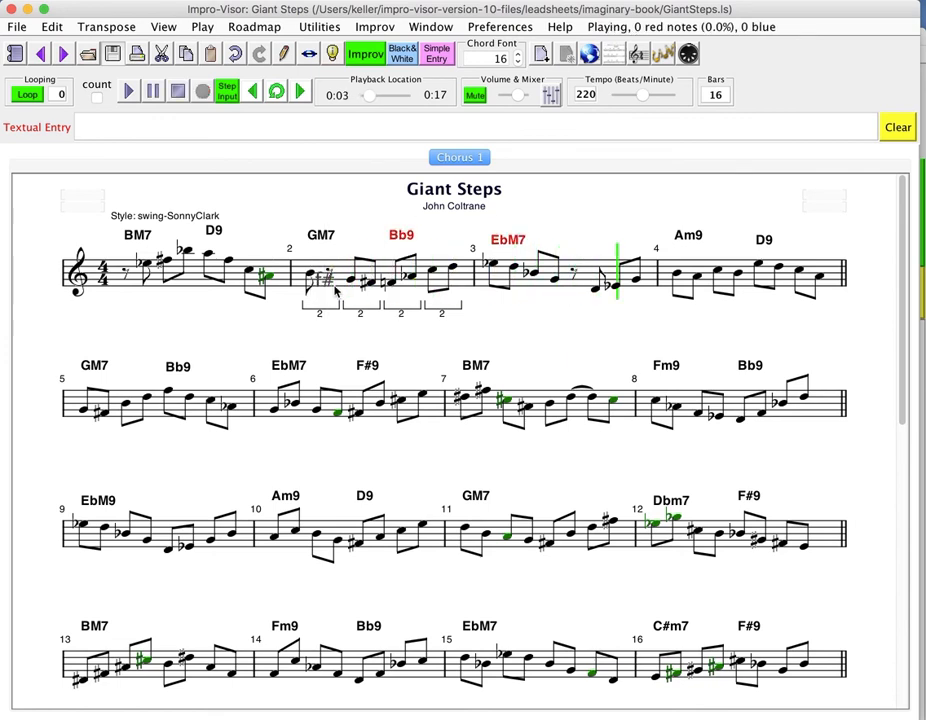
key(k)
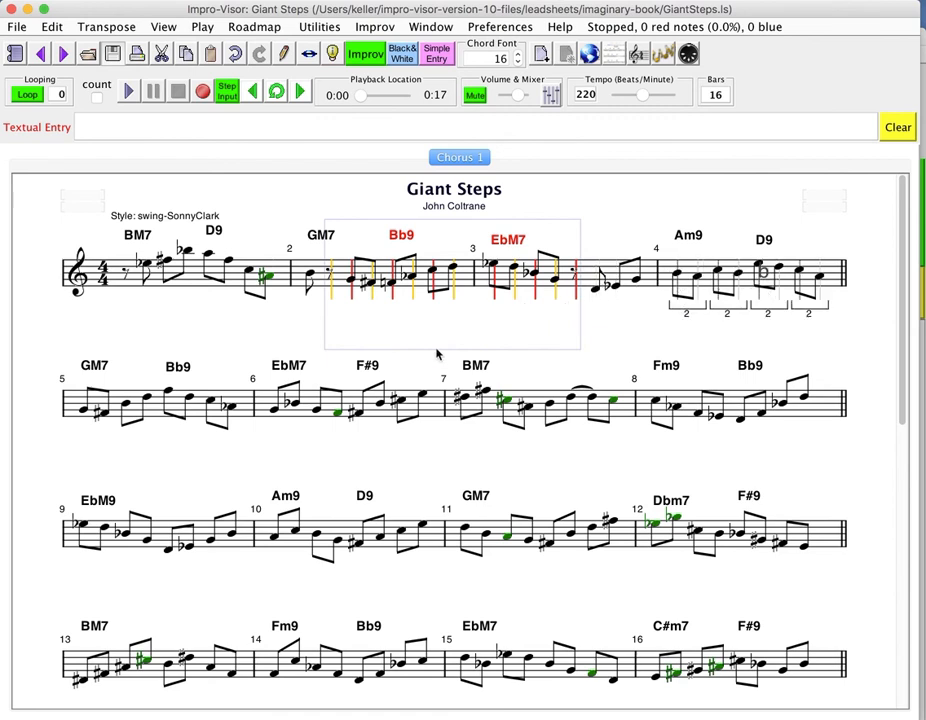
Replace the B on beat two of bar 5 with an eighth rest and play back the phrase starting after the rest in bar 3.
click(130, 408)
key(r)
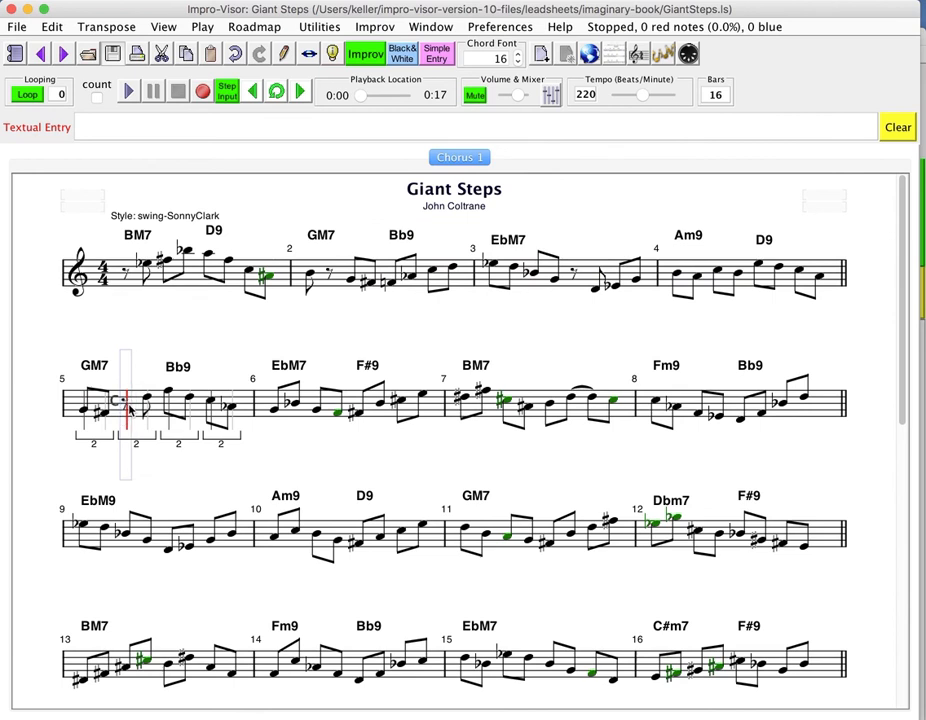
shift+click(597, 302)
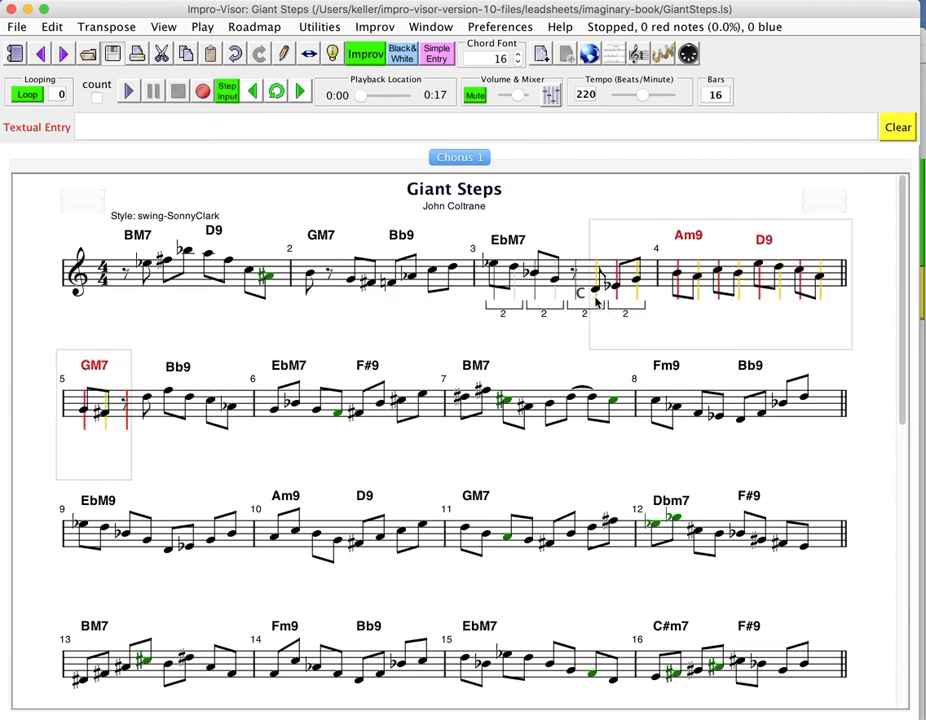
key(Return)
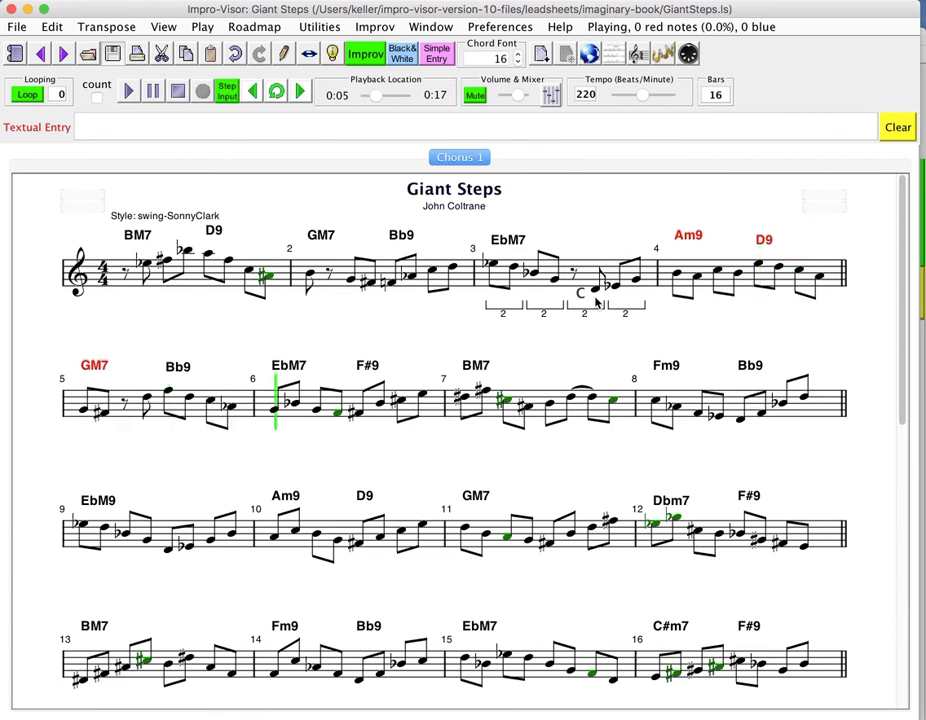
key(Escape)
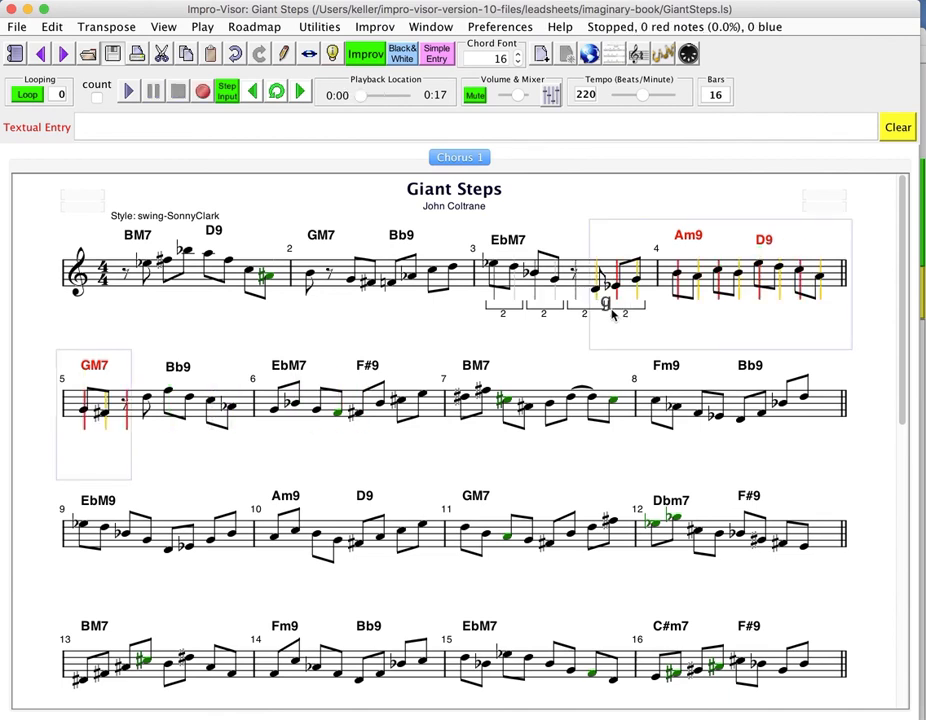
Select the phrase following the rest in bar 5 and replace the Bb, second note of bar 6, with an eighth rest.
click(147, 410)
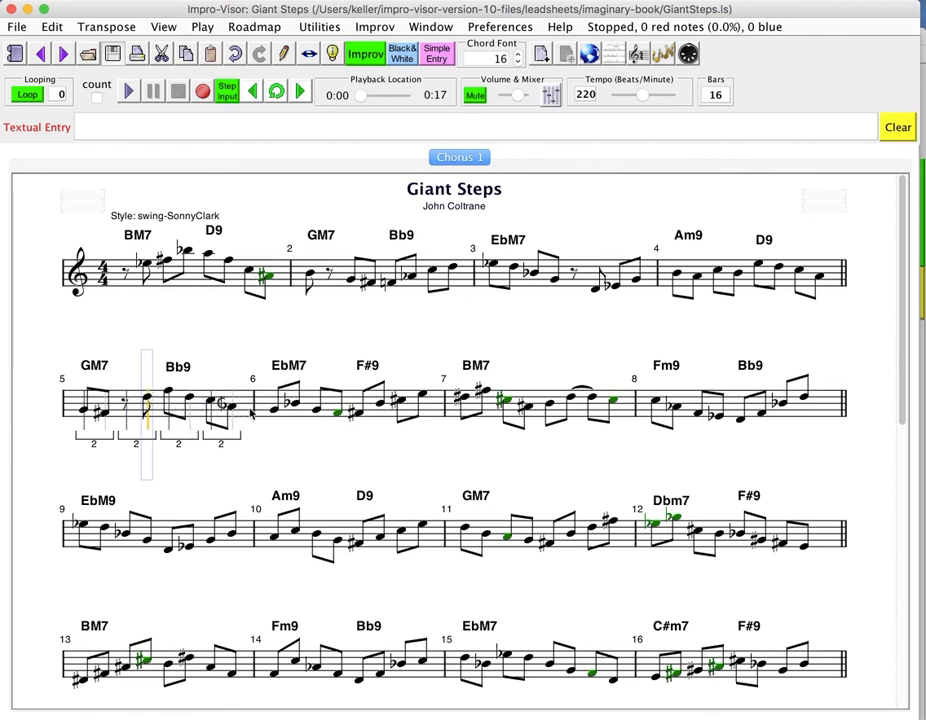
click(298, 410)
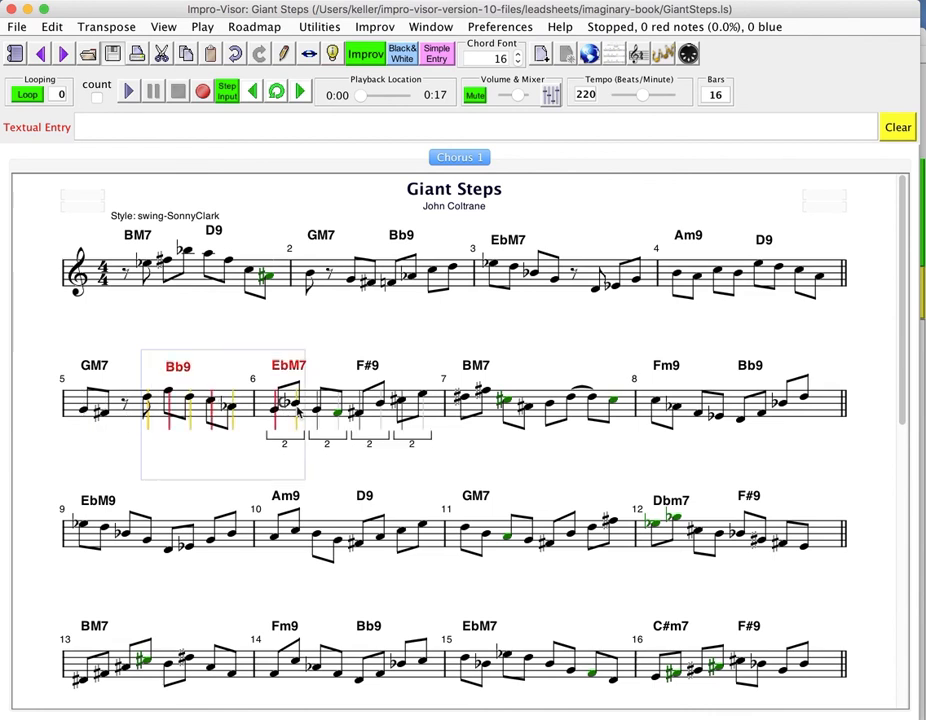
key(Delete)
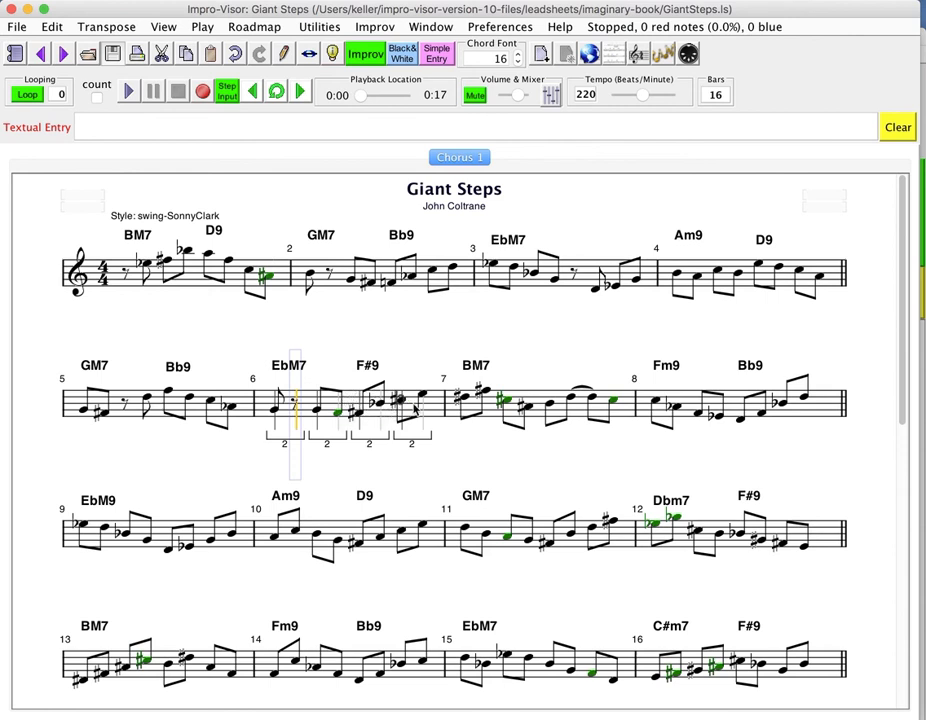
Replace the tied sixth eighth note of bar 7 with a rest and re-enter D# on beat four.
click(576, 404)
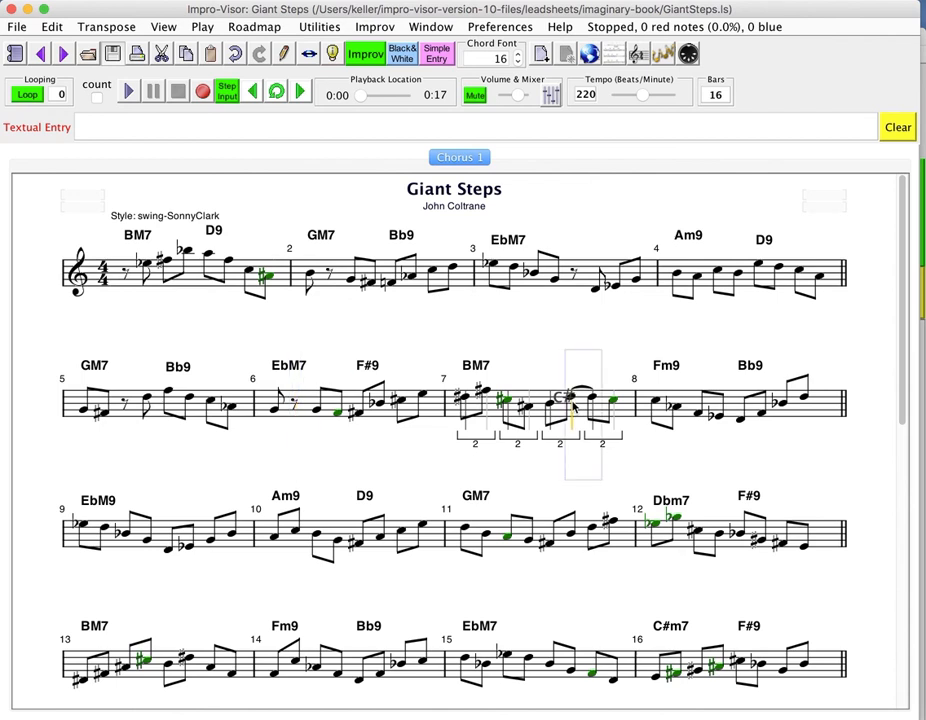
key(r)
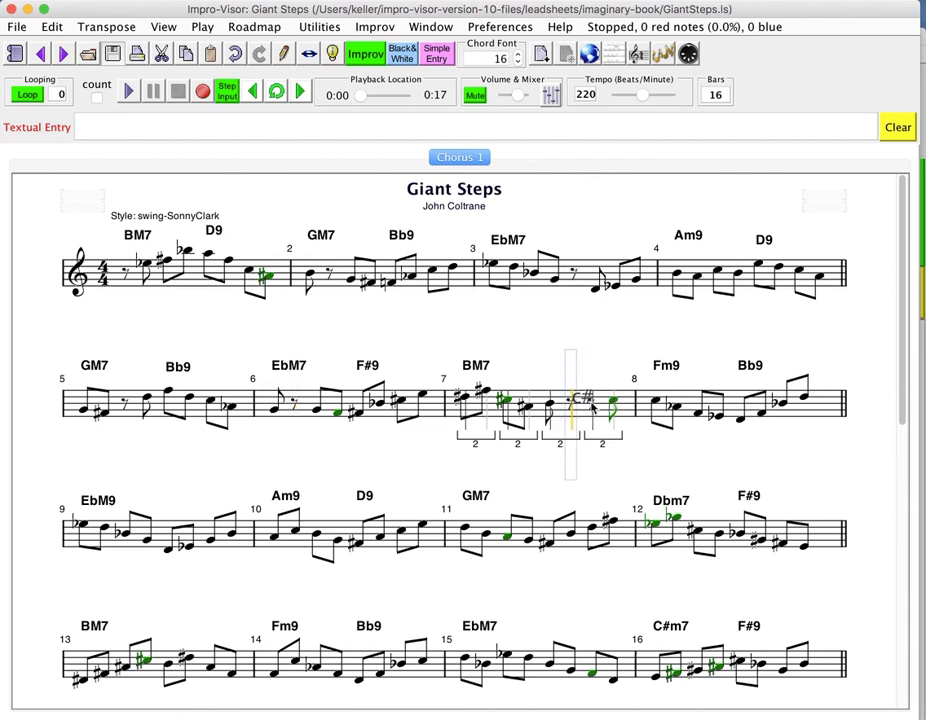
click(592, 405)
key(e)
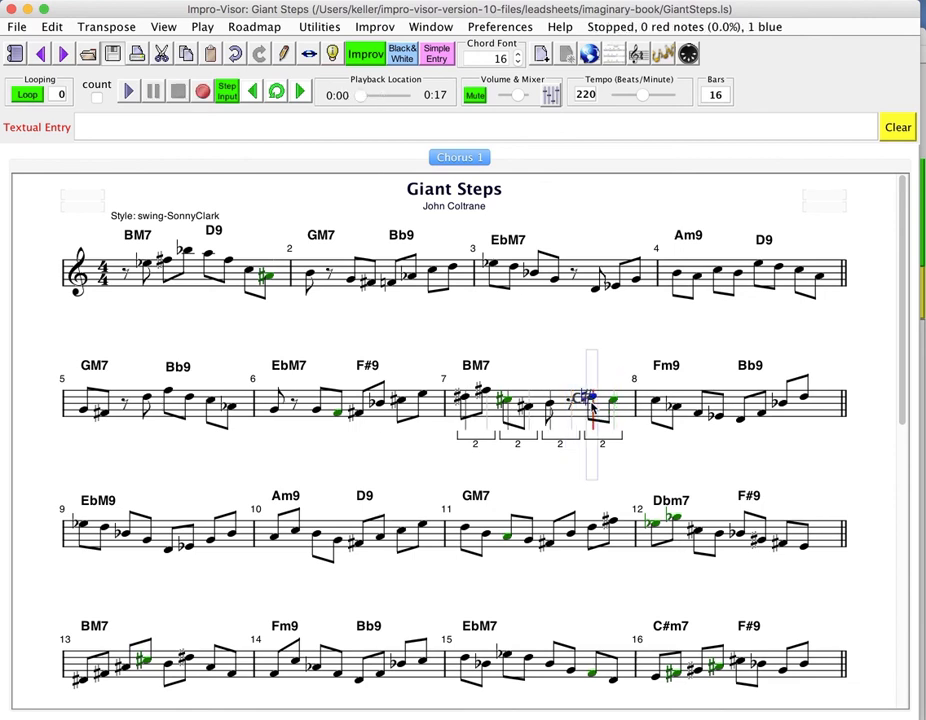
key(e)
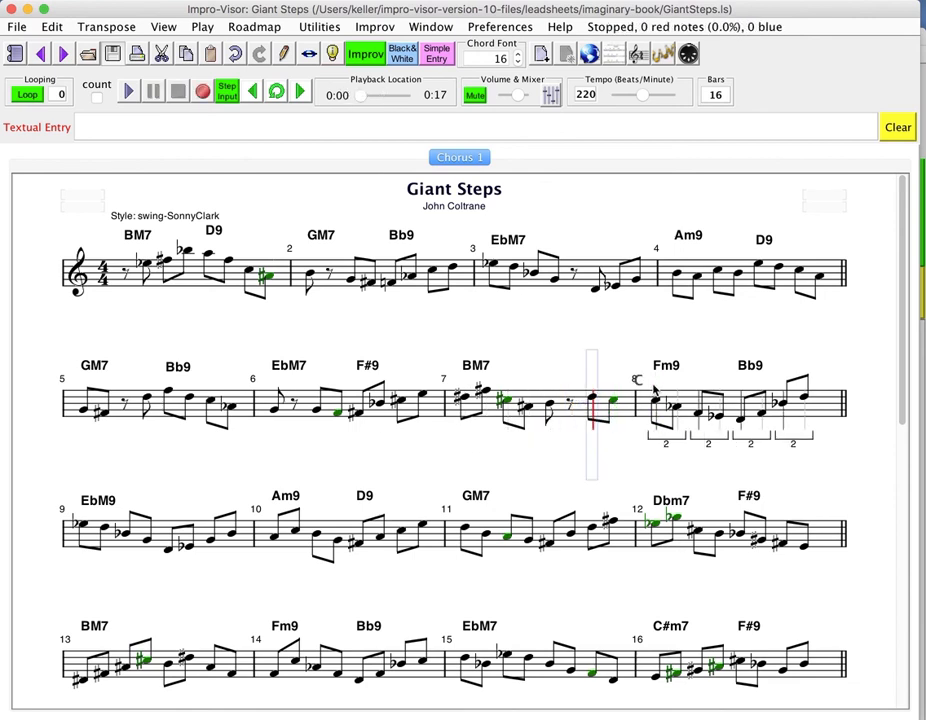
Play back from bar 1 to beat four of bar 7, and select the phrase from there to beat two of bar 9.
shift+click(125, 275)
key(Return)
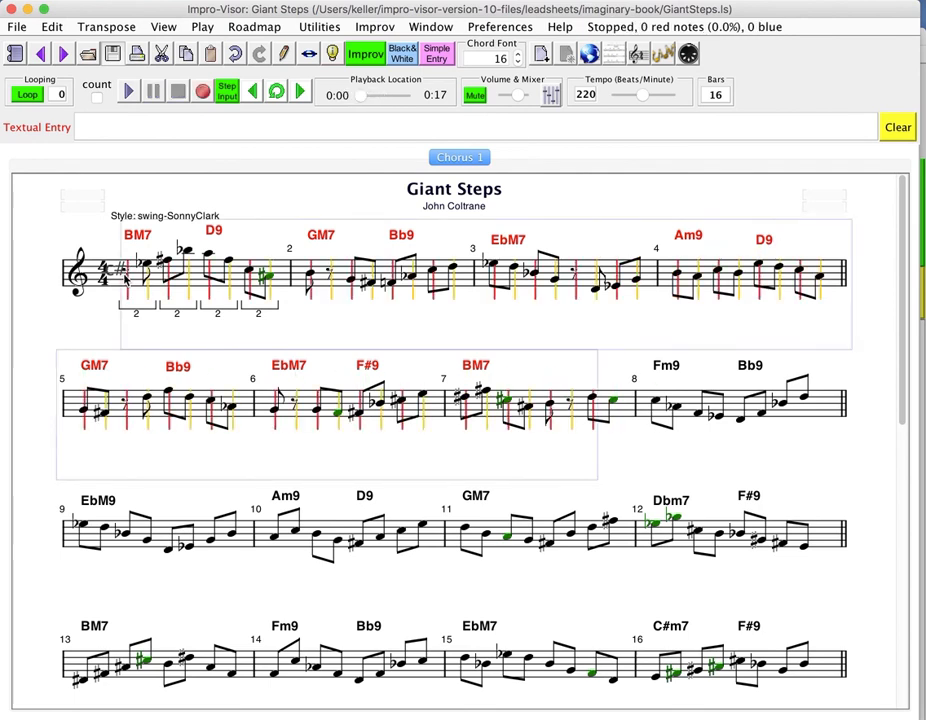
click(592, 412)
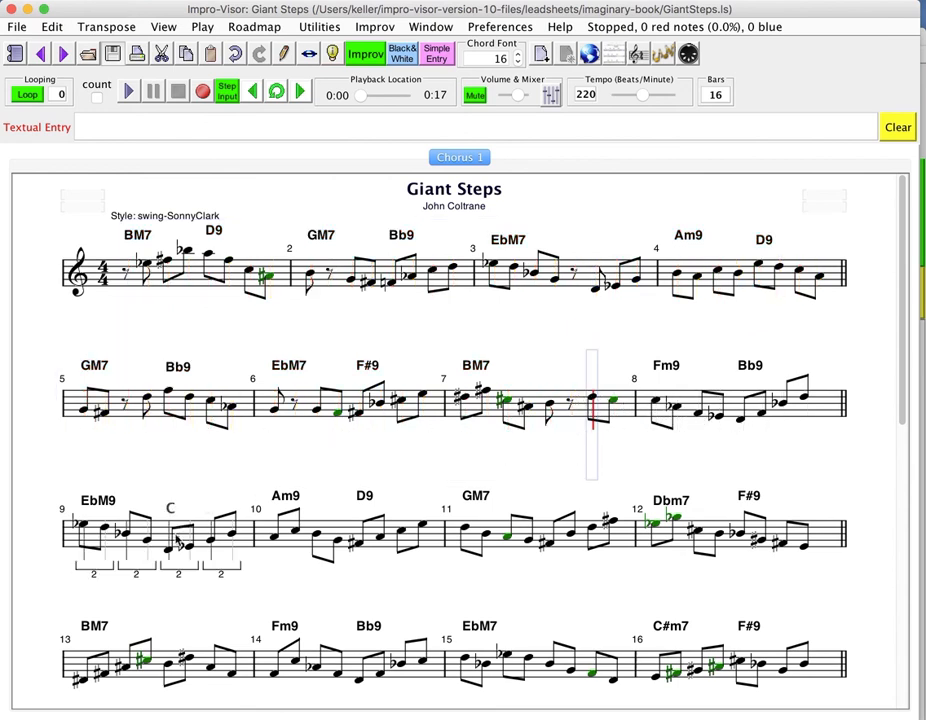
shift+click(128, 543)
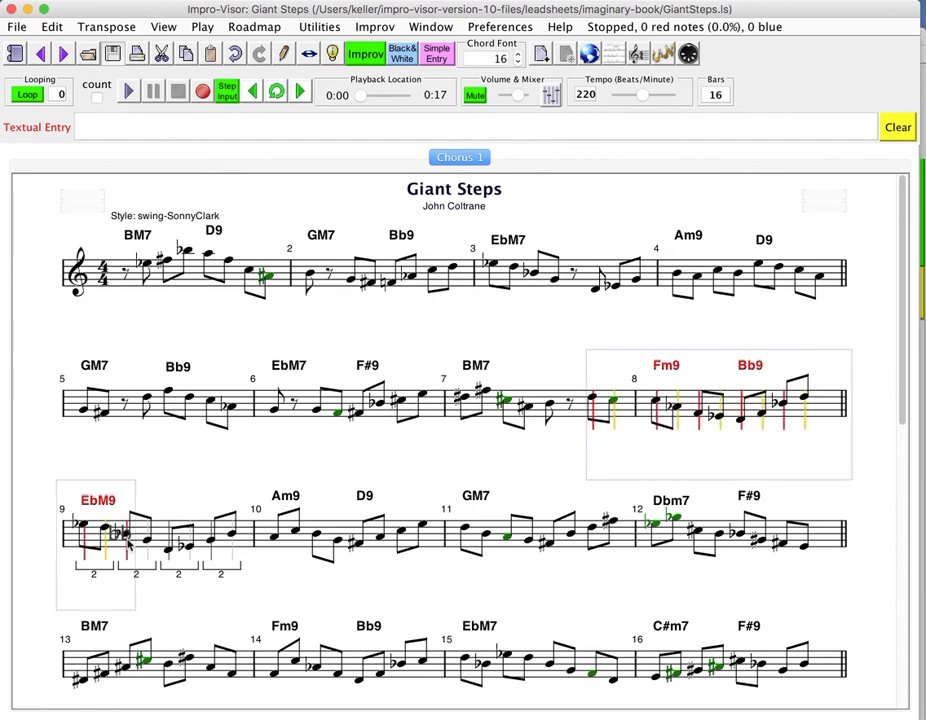
Replace the third note of bar 9, the third note of bar 11 and the sixth note of bar 13 with eighth rests.
click(127, 545)
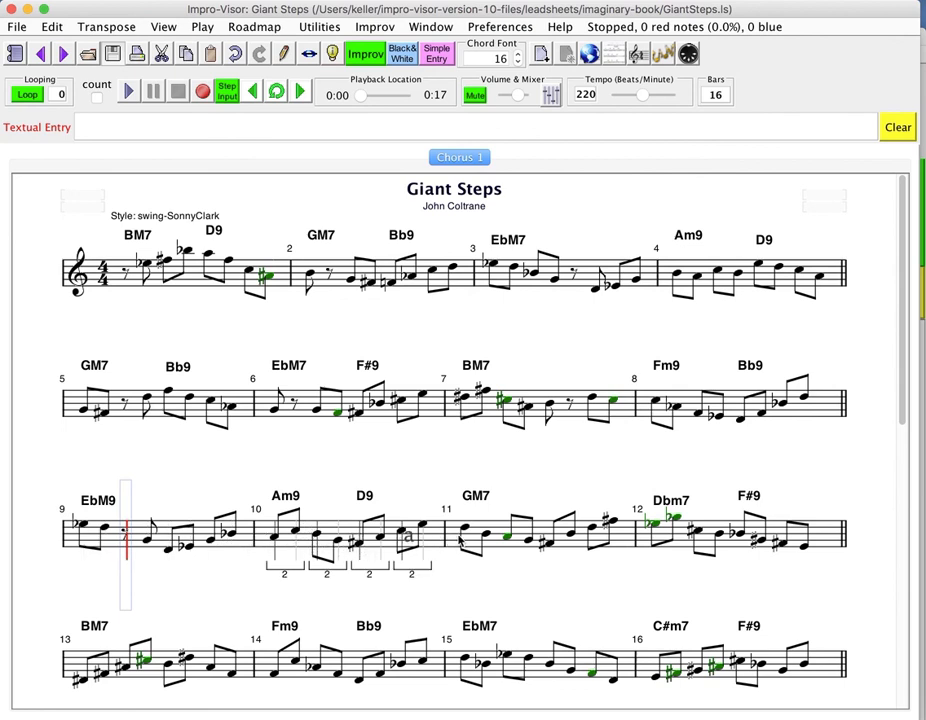
click(509, 544)
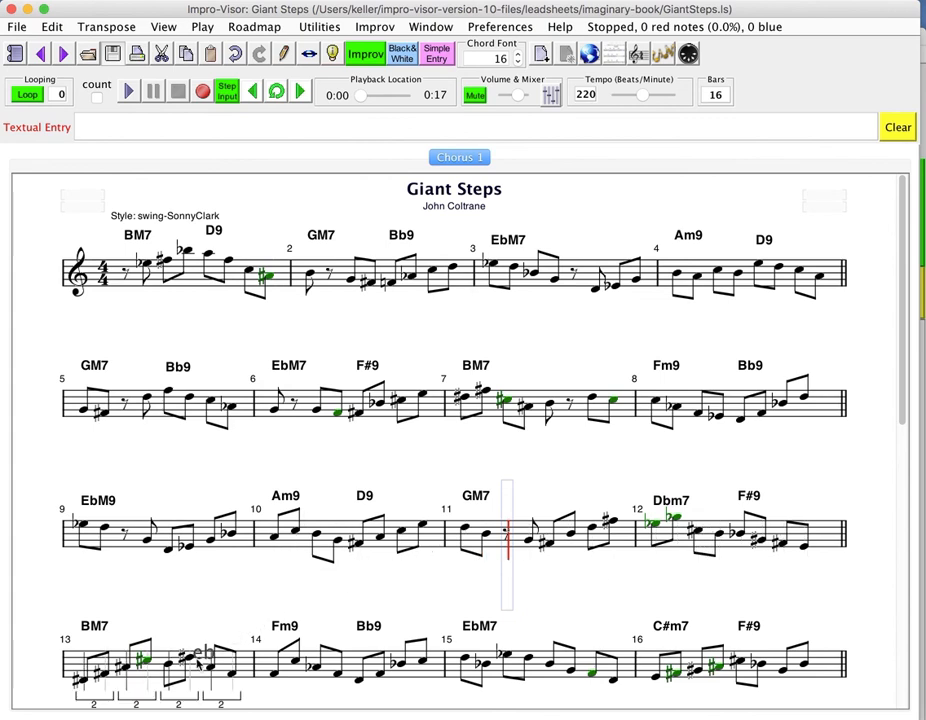
click(190, 666)
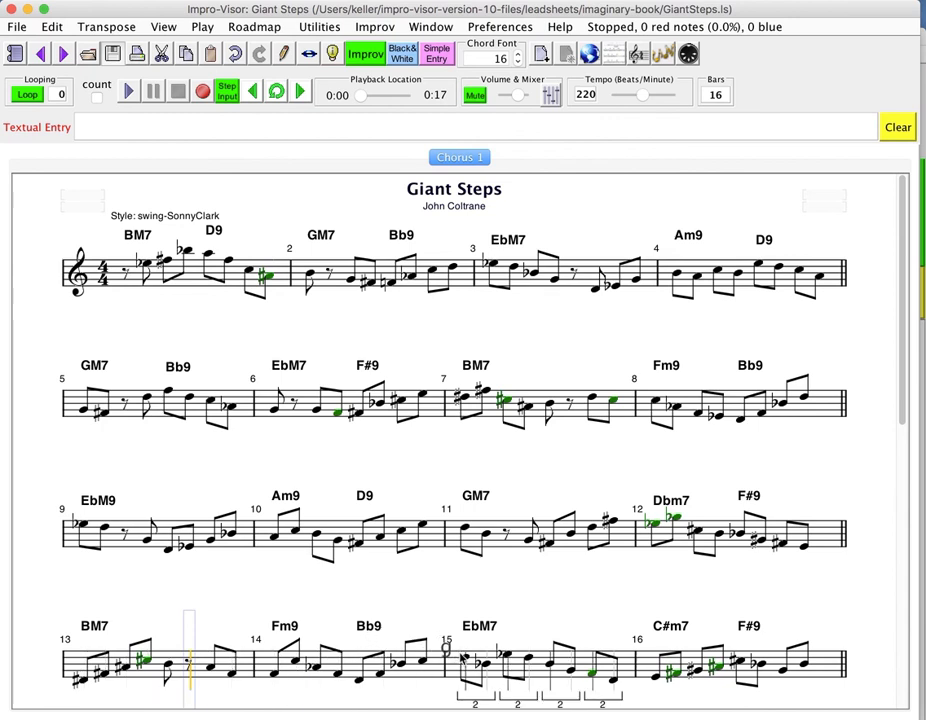
Try an eighth rest in place of the D that opens bar 15, and put the D back.
click(463, 675)
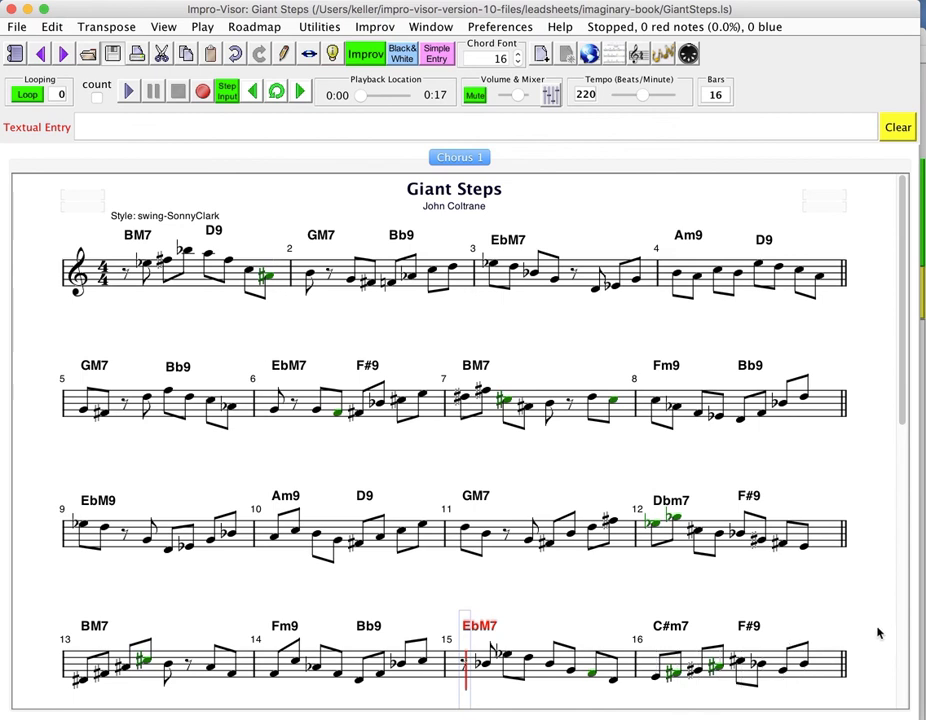
key(i)
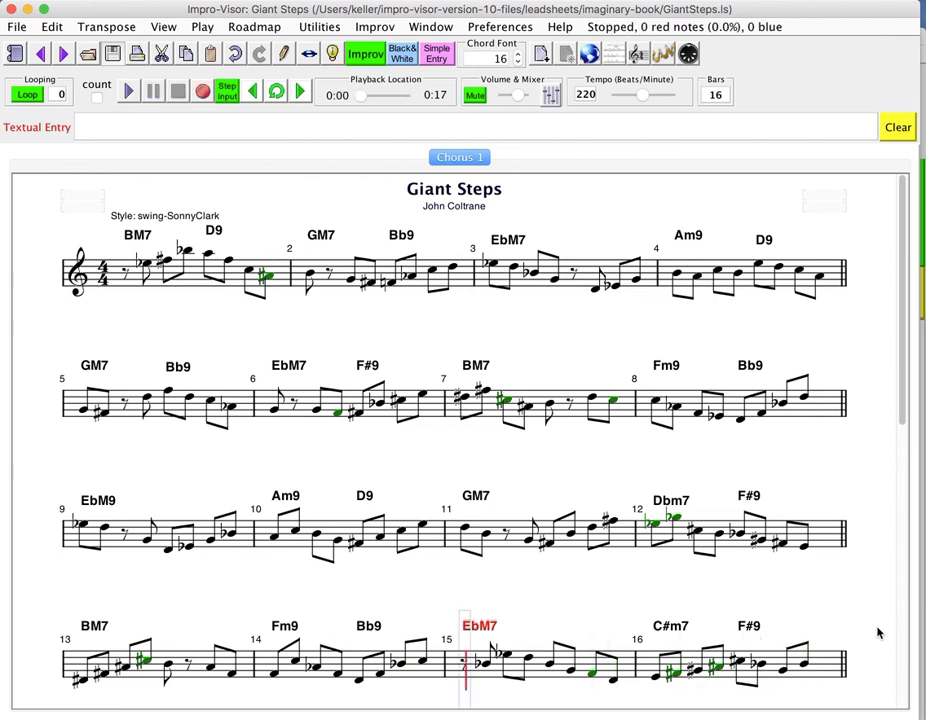
click(464, 680)
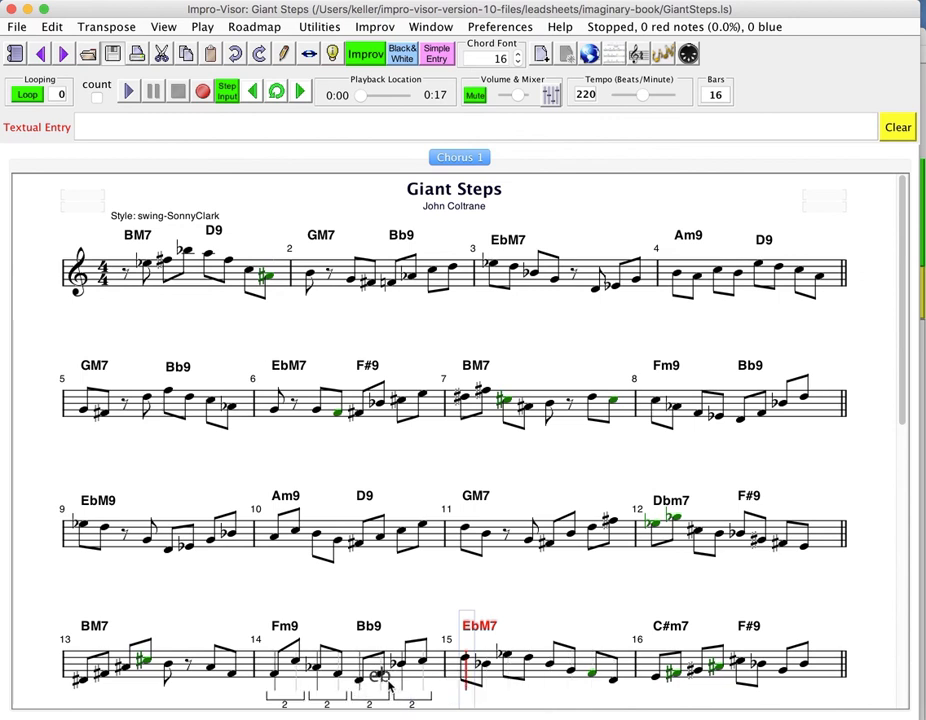
Replace the F, sixth note of bar 14, with an eighth rest and play back the phrase from bar 13 and the whole chorus.
click(386, 682)
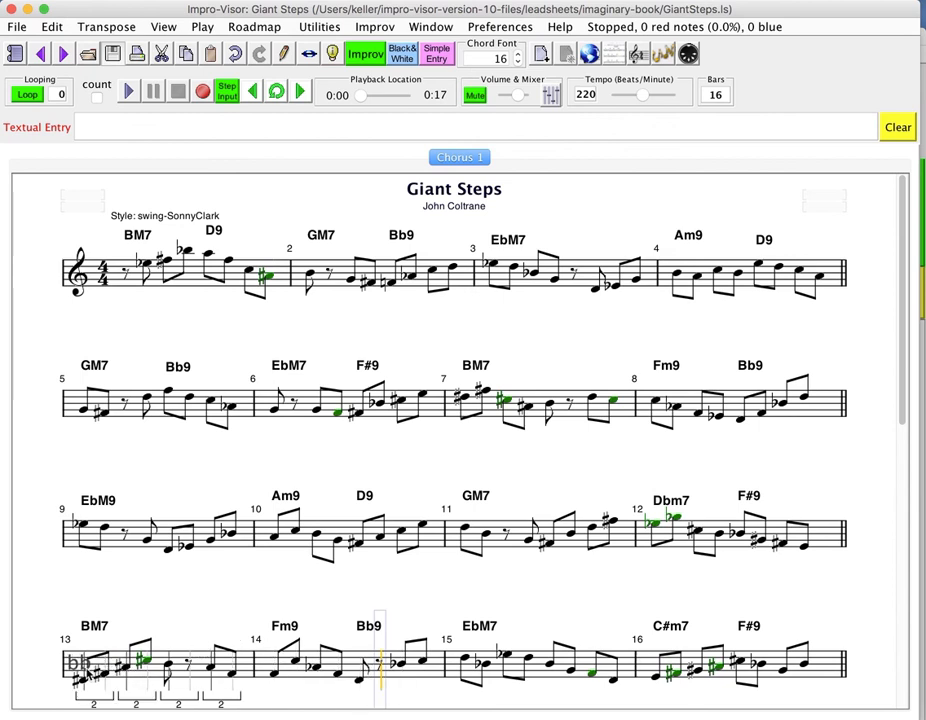
shift+click(80, 668)
key(Return)
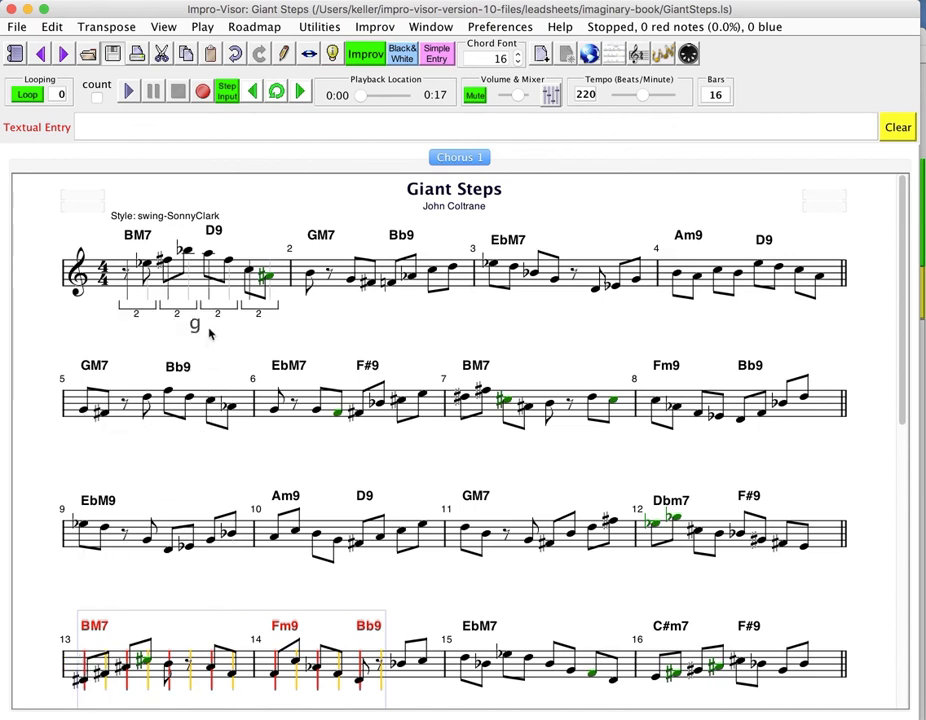
click(129, 92)
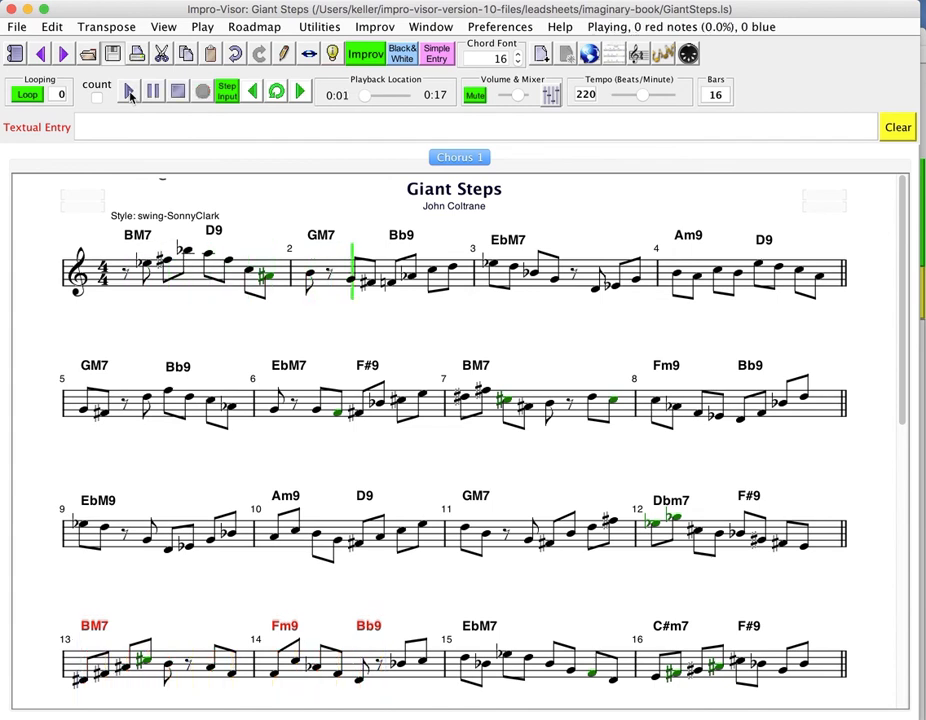